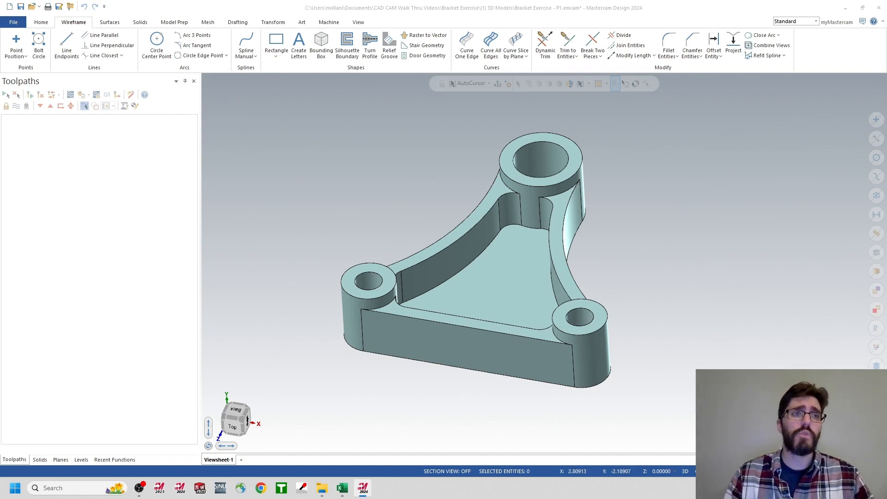
- Set the units for analyze measurements to Inches in the system configuration
click(12, 23)
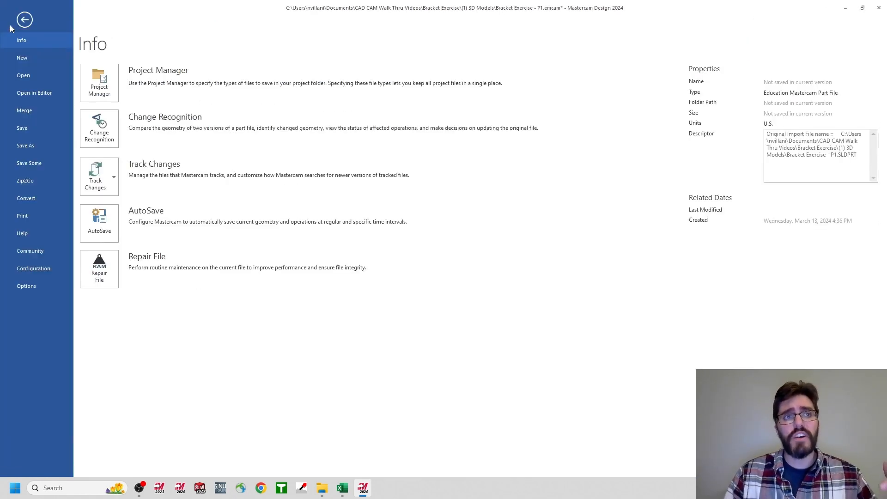
click(40, 271)
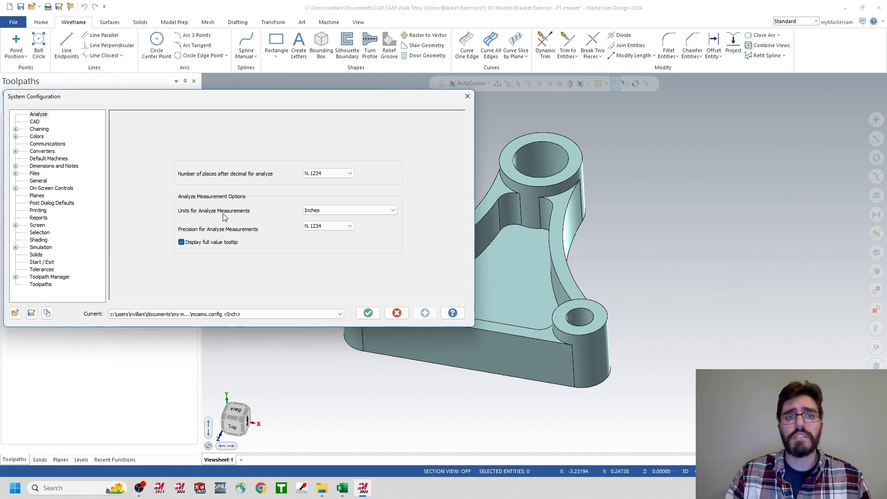
click(318, 211)
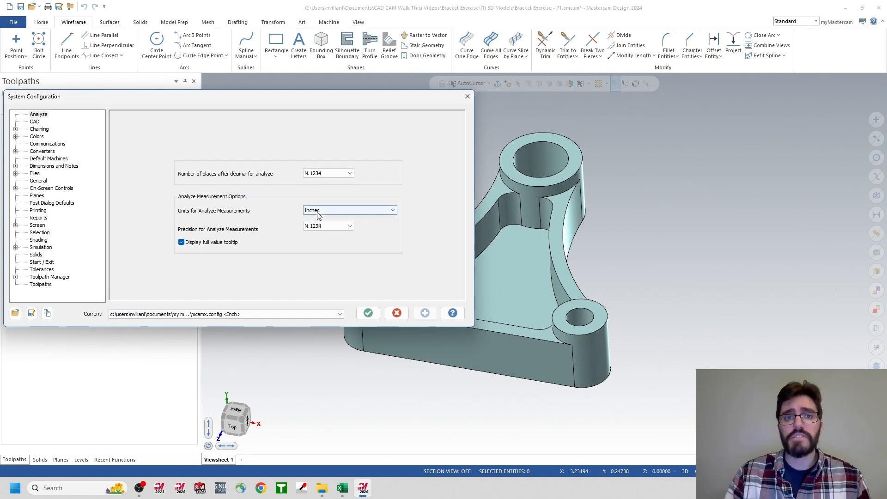
click(319, 219)
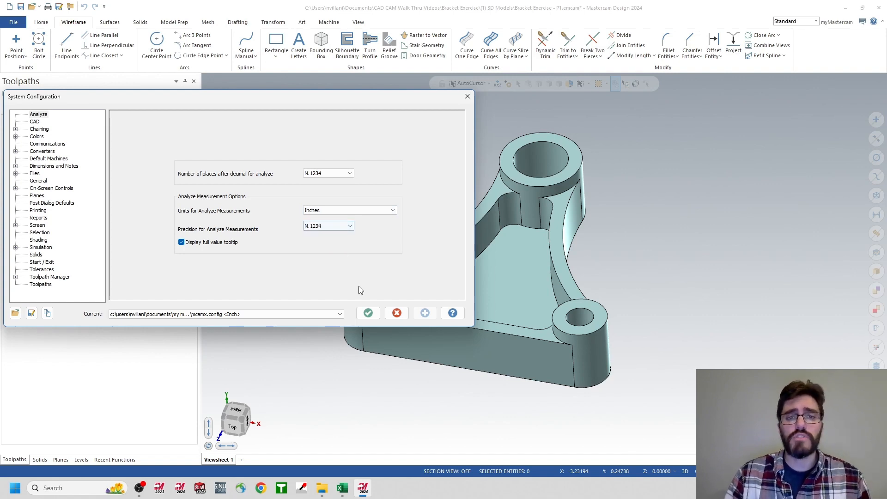
click(368, 313)
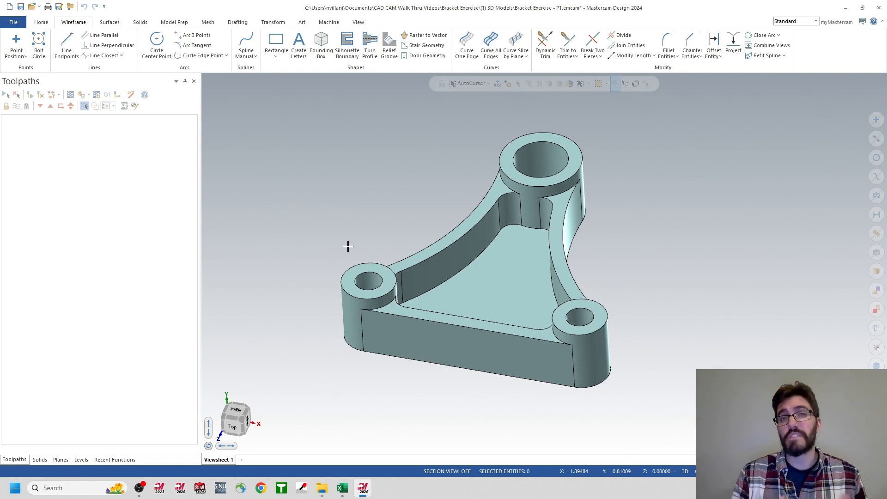
- Create a new dynamic plane with its origin at the centre of the large boss's top circular edge
right_click(308, 171)
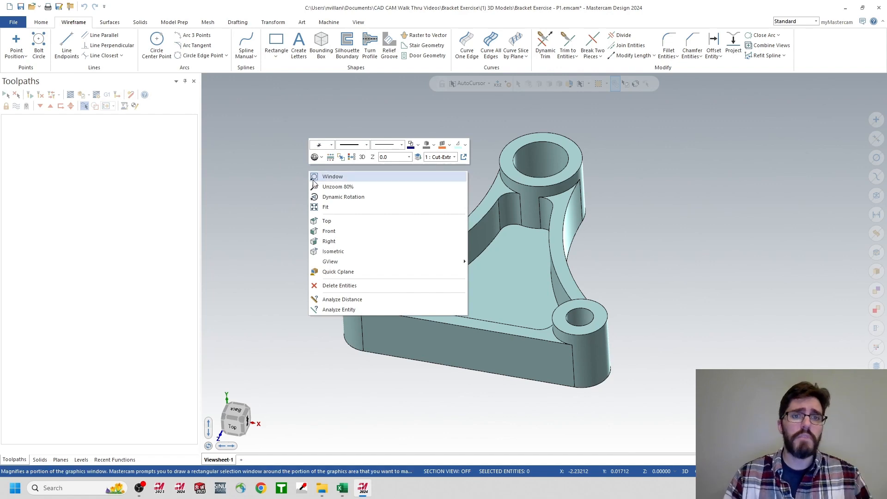
click(324, 222)
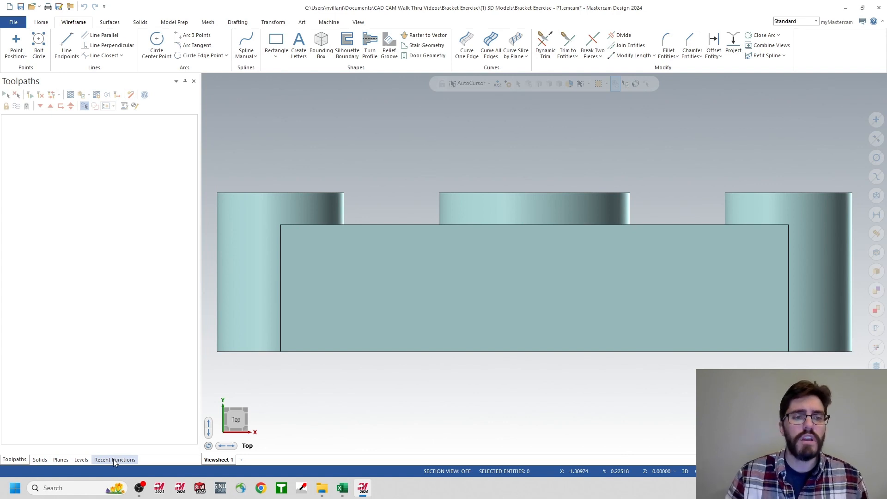
click(61, 459)
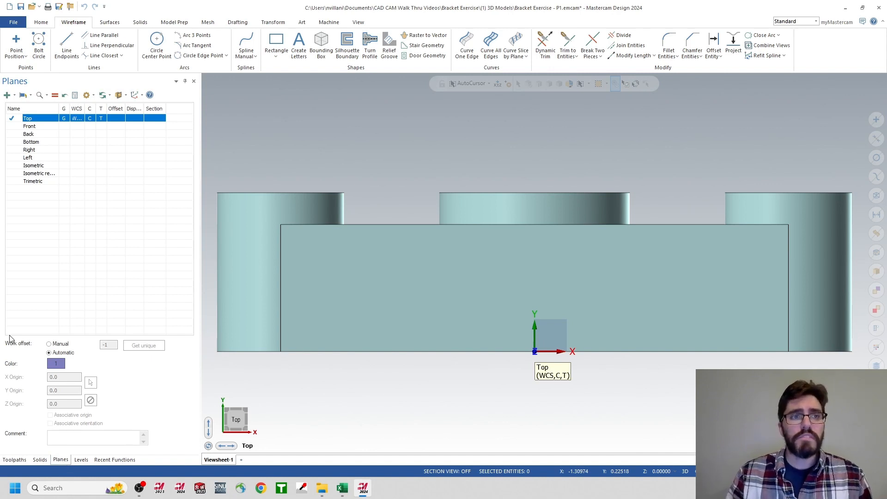
click(8, 95)
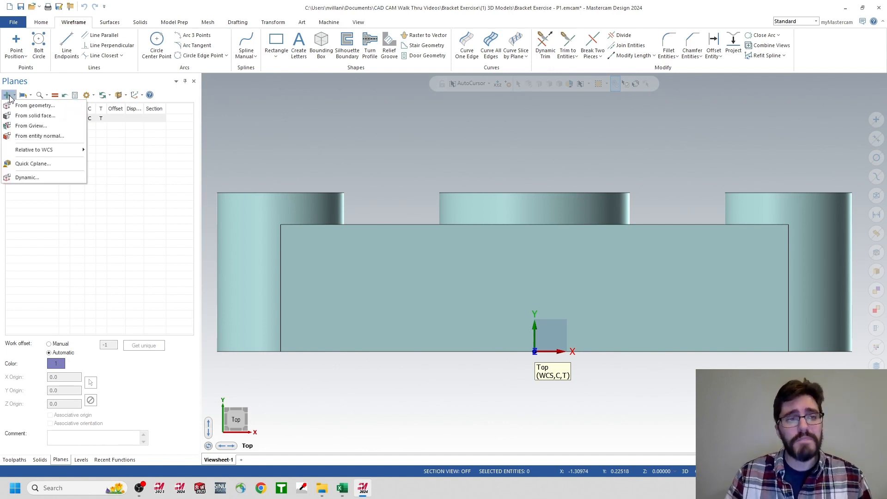
click(23, 180)
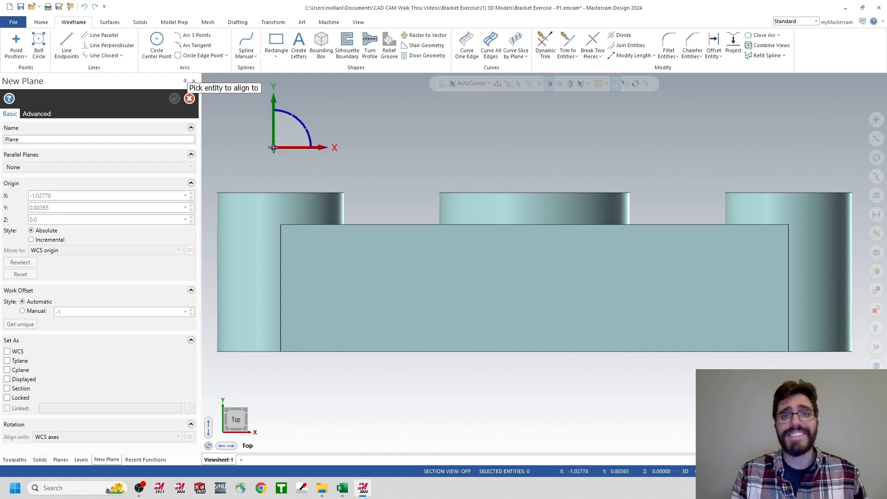
middle_drag(367, 144, 340, 161)
scroll(349, 160, down, 1)
scroll(348, 159, down, 1)
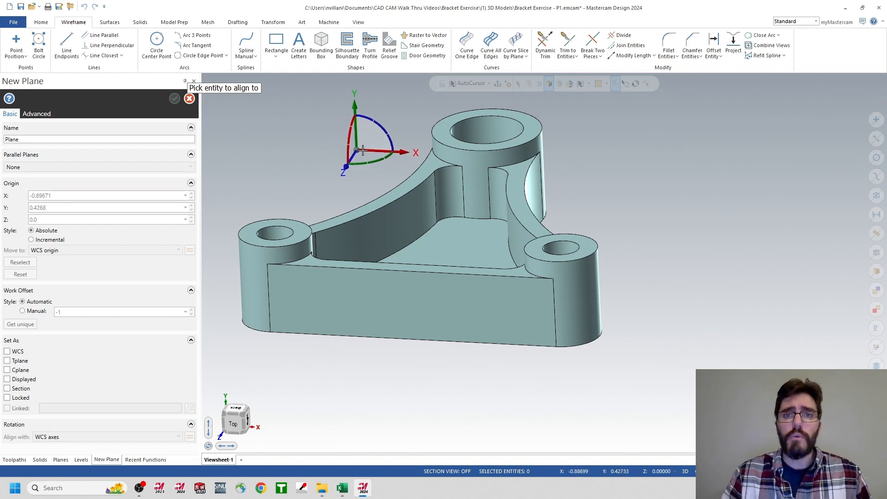
middle_drag(341, 154, 357, 204)
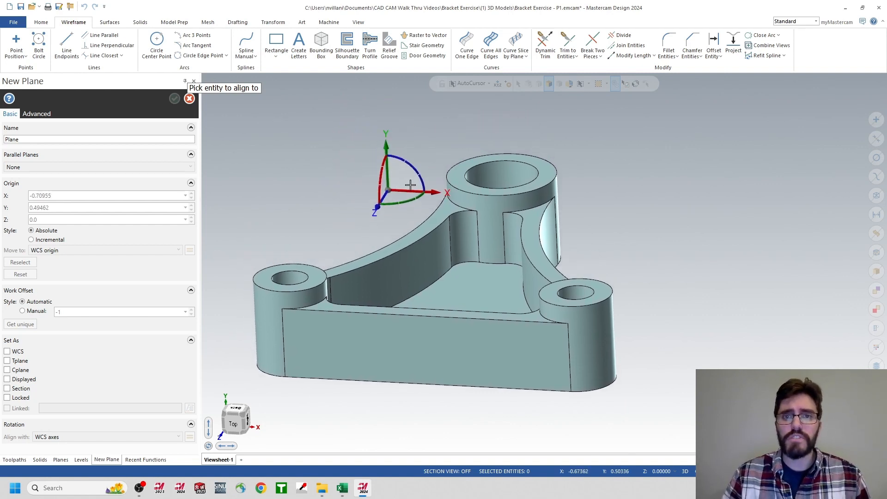
click(477, 168)
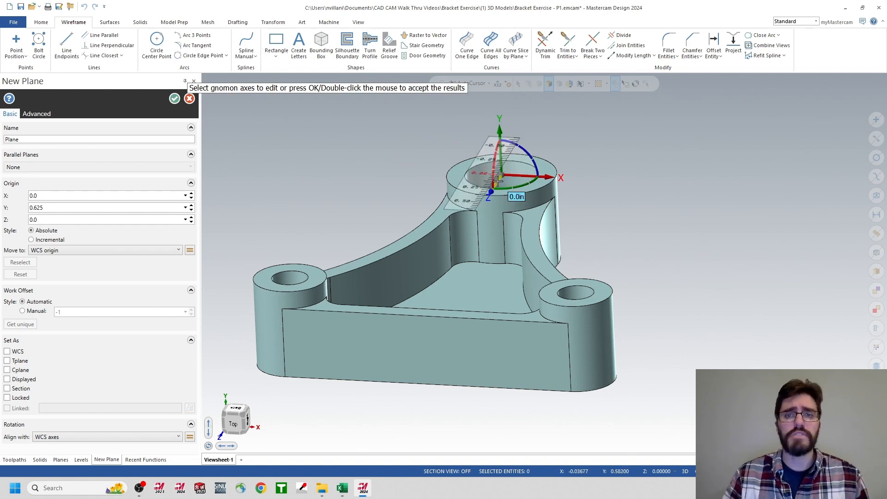
- Rotate the new plane -90° about its X axis so Z points up out of the large boss's top face
middle_drag(501, 185, 487, 184)
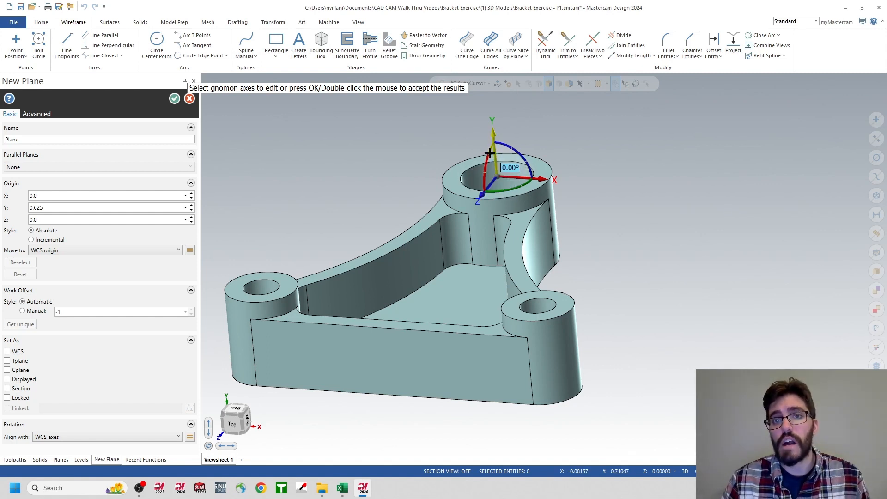
click(484, 179)
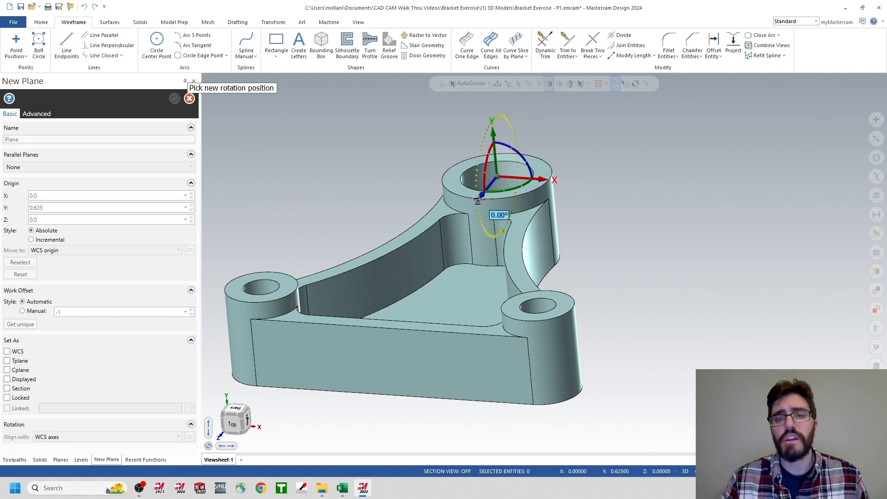
middle_drag(478, 199, 456, 197)
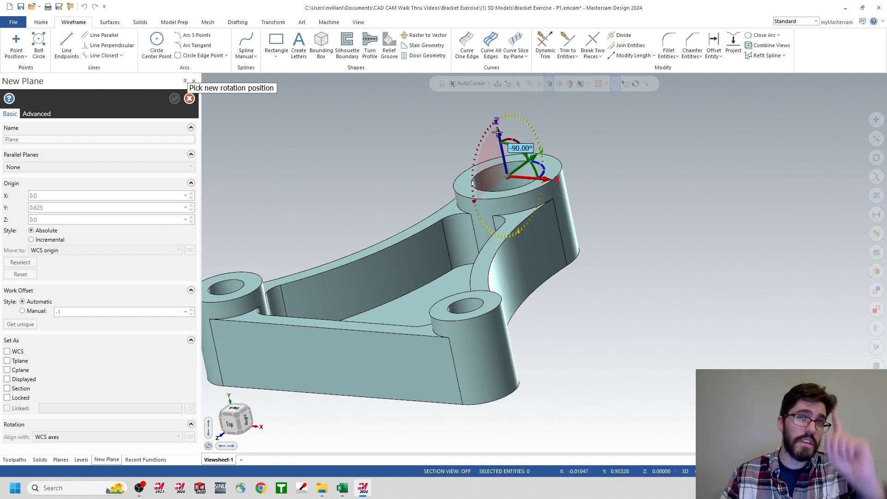
click(497, 133)
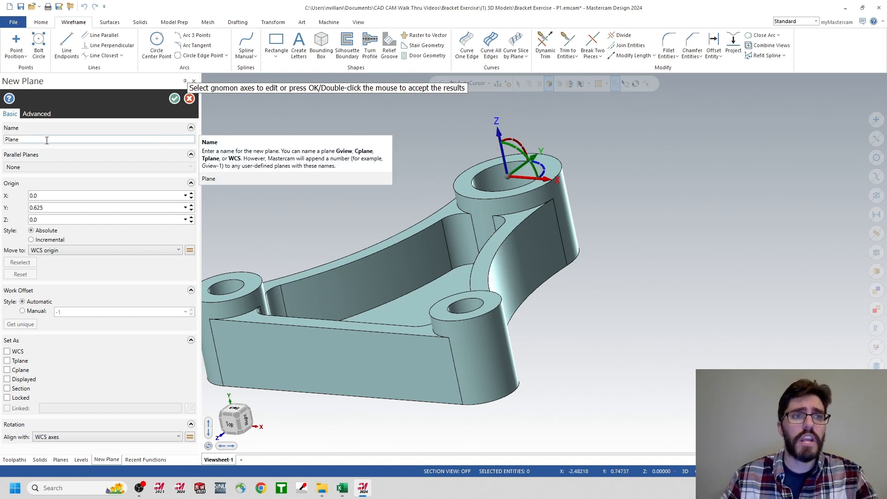
- Name the new plane "1st Op Top" and accept it
drag(46, 140, 2, 148)
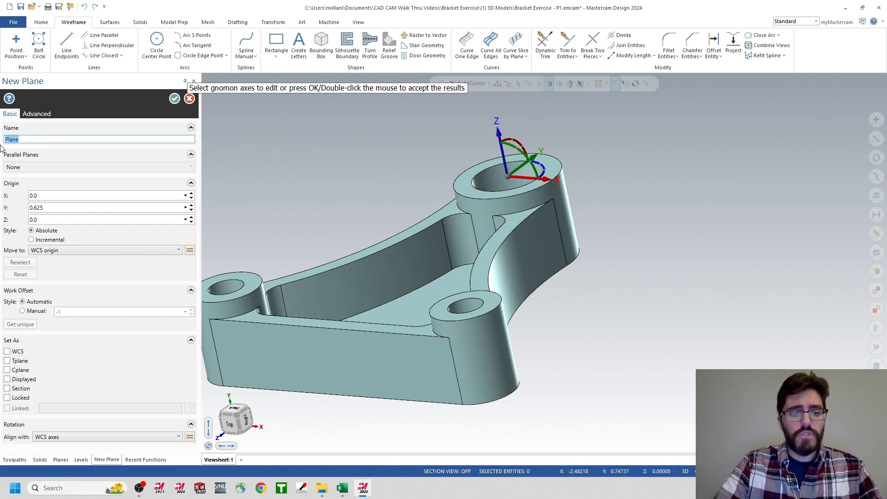
text(1st Op Top)
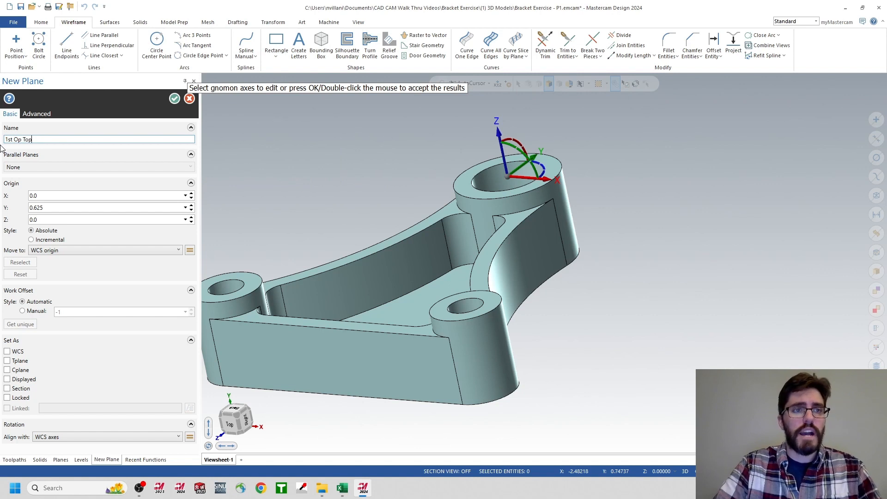
click(174, 100)
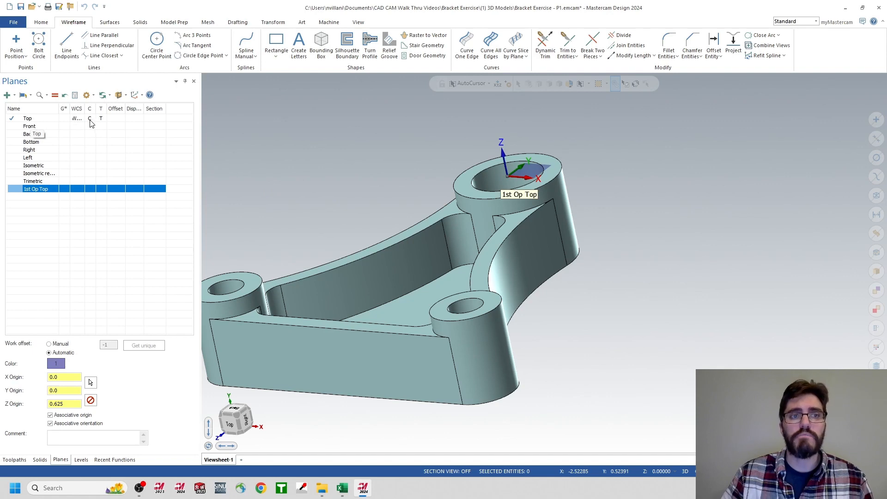
- Make 1st Op Top the WCS, construction plane and tool plane, and view the bracket from its Top
right_click(309, 144)
click(327, 194)
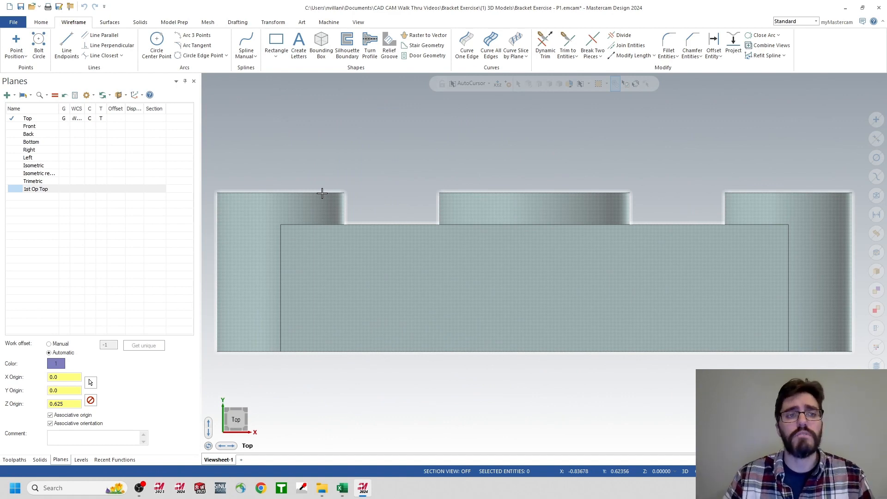
click(78, 190)
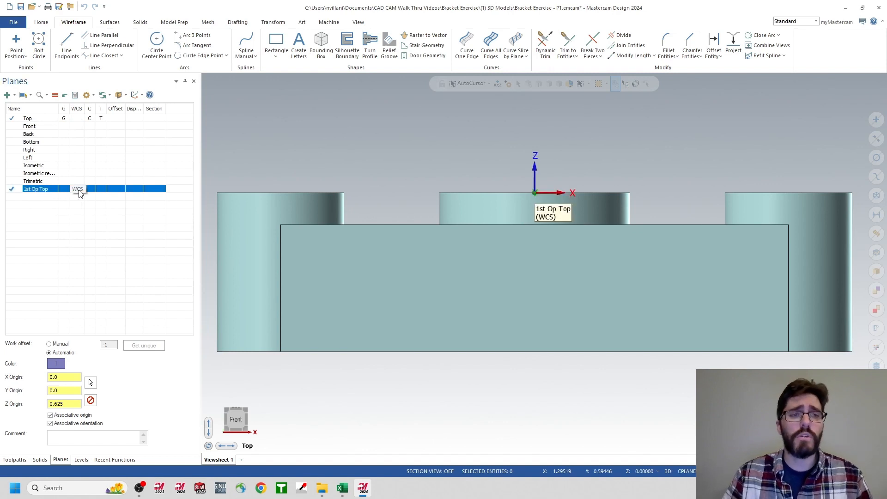
click(90, 190)
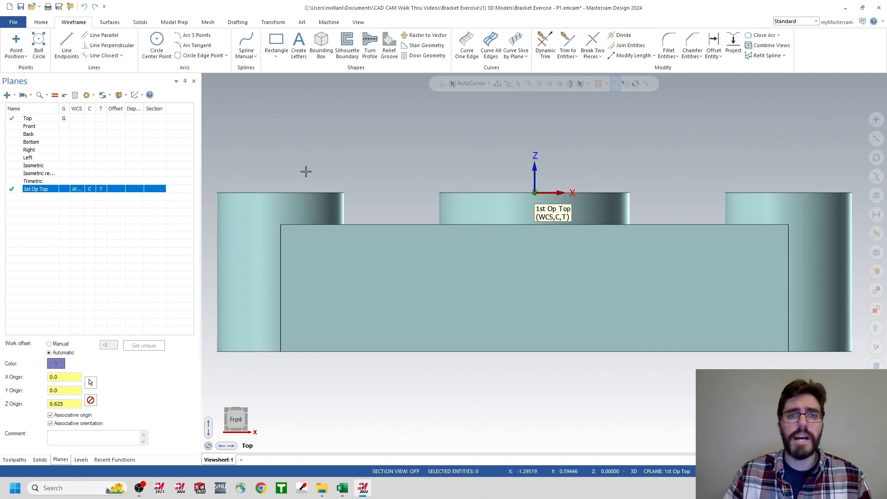
click(320, 131)
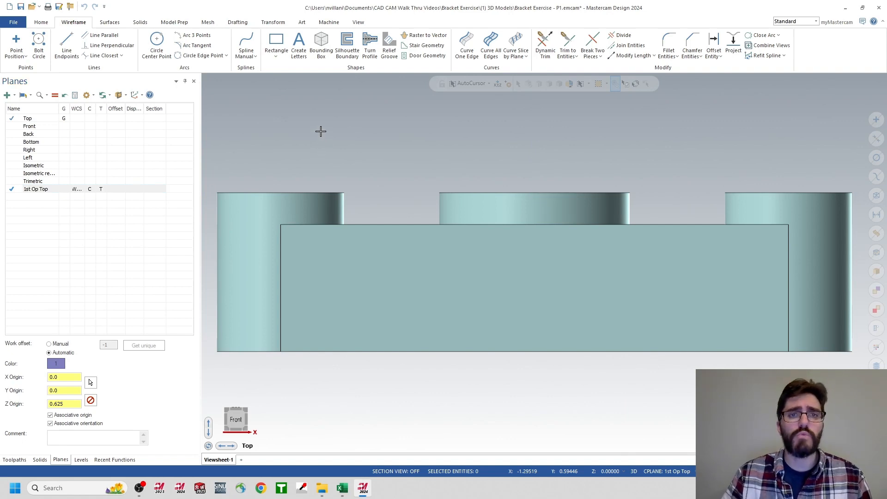
right_click(321, 131)
click(336, 180)
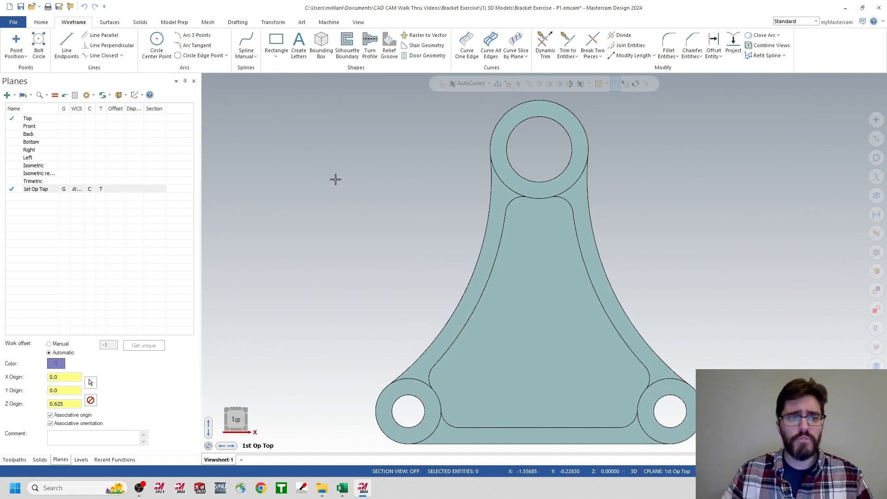
- Add level 2 as the active level and name it "Wireframe Stock"
click(81, 460)
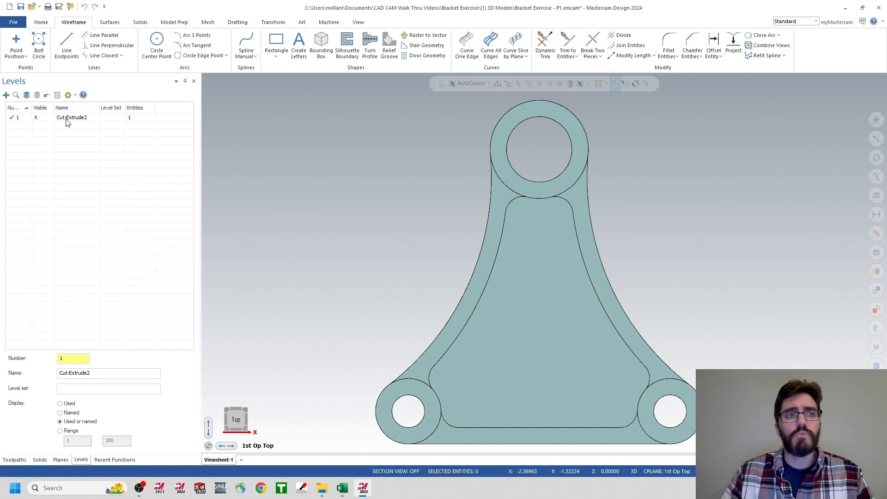
click(6, 95)
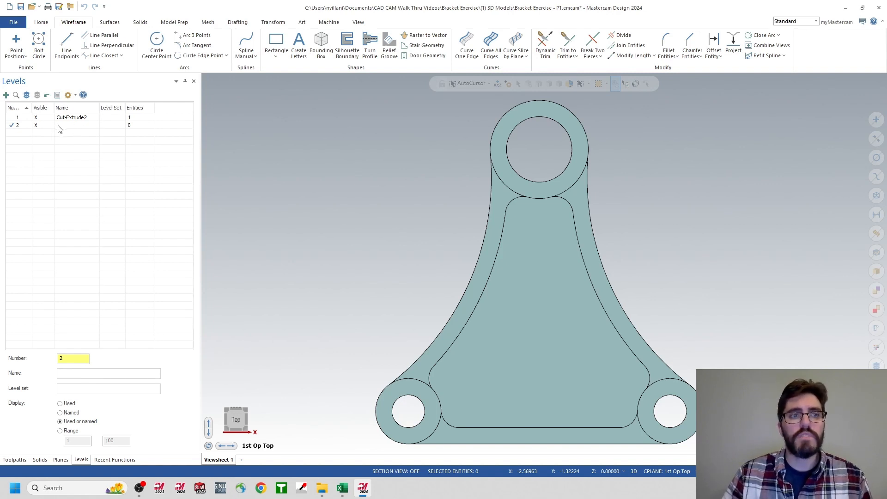
double_click(72, 125)
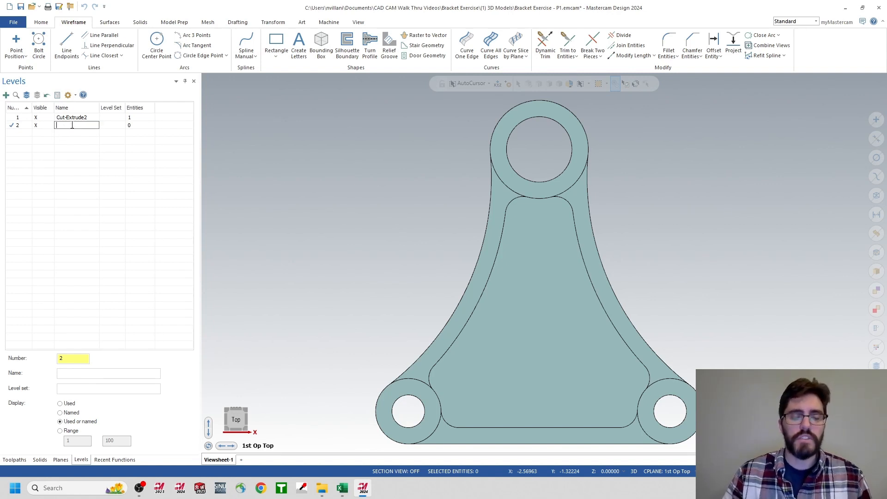
text(Wire)
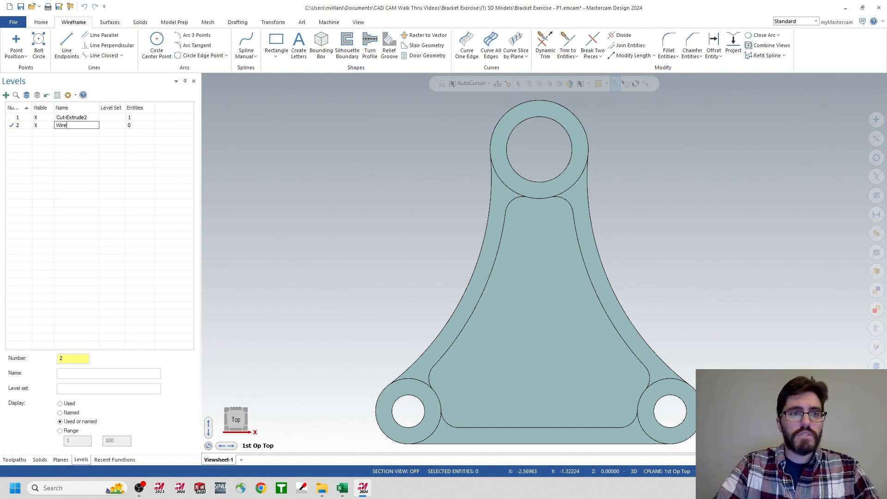
text(frame)
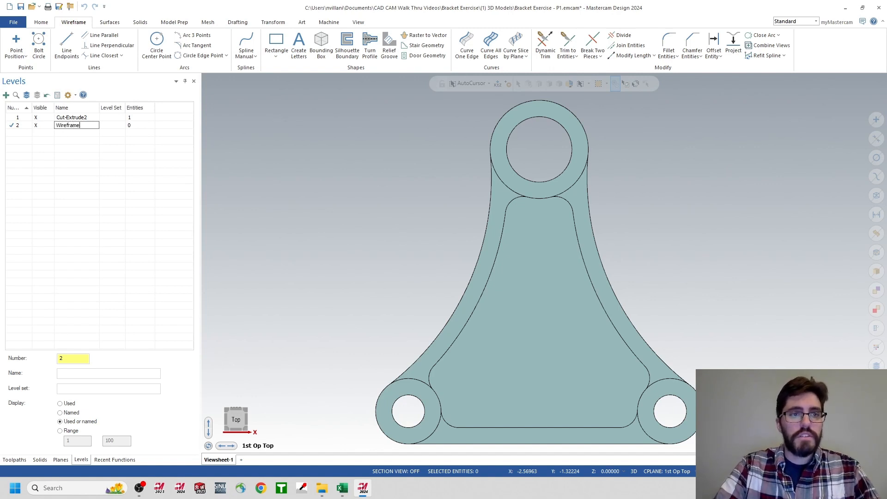
text( Stock)
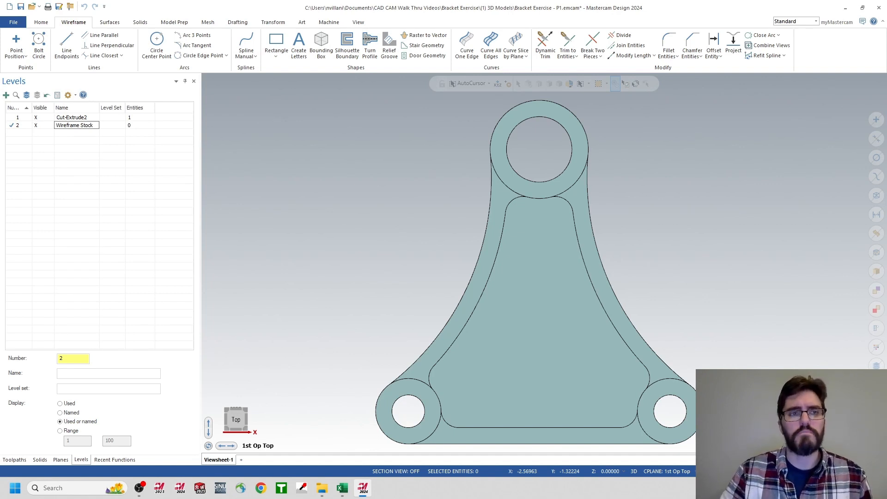
click(72, 128)
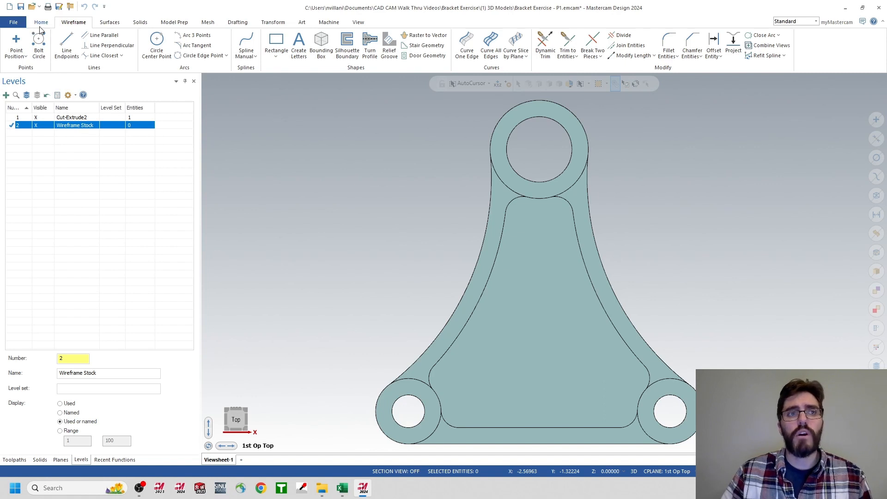
- Start a rectangular bounding box aligned to the construction plane, using the bracket solid as its entity
click(327, 55)
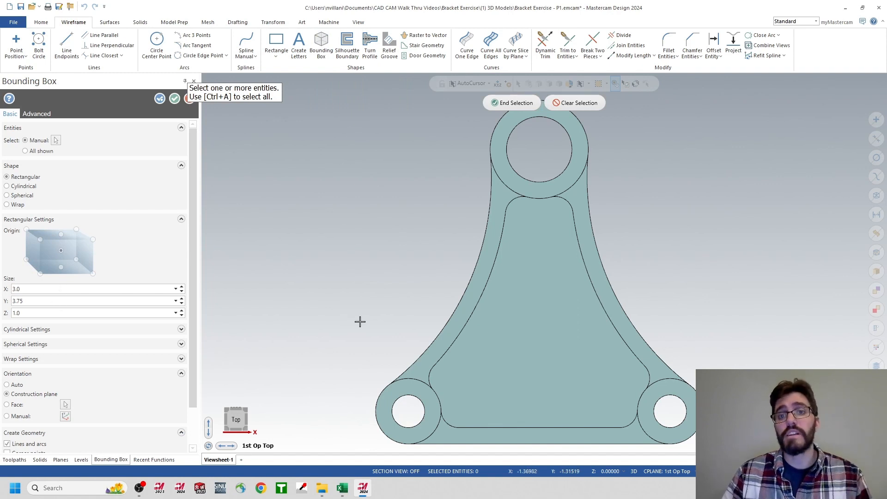
click(538, 267)
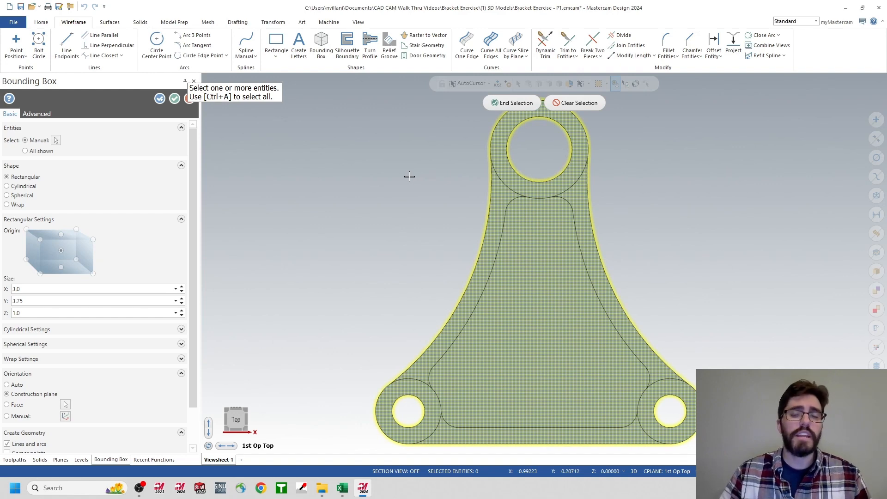
click(503, 104)
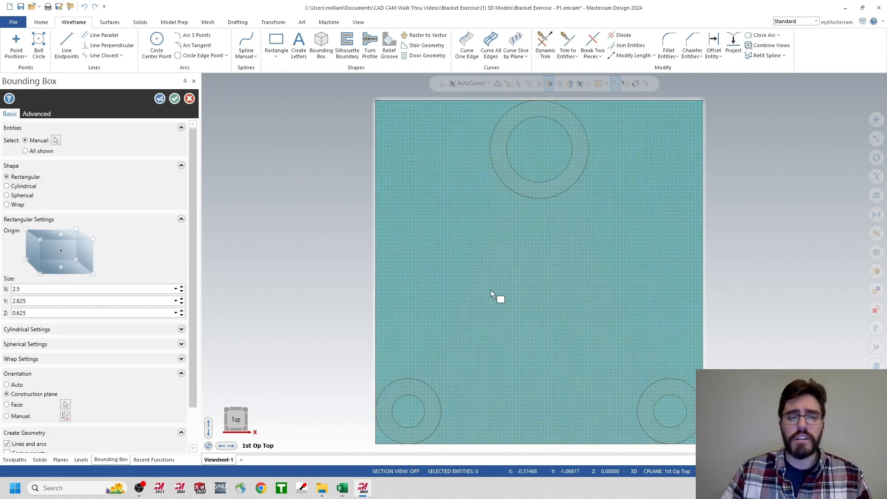
- Keep the bounding box origin at its centre and set its size to X 3.0, Y 3.75 and Z 1.0
scroll(481, 283, down, 2)
middle_drag(473, 287, 486, 263)
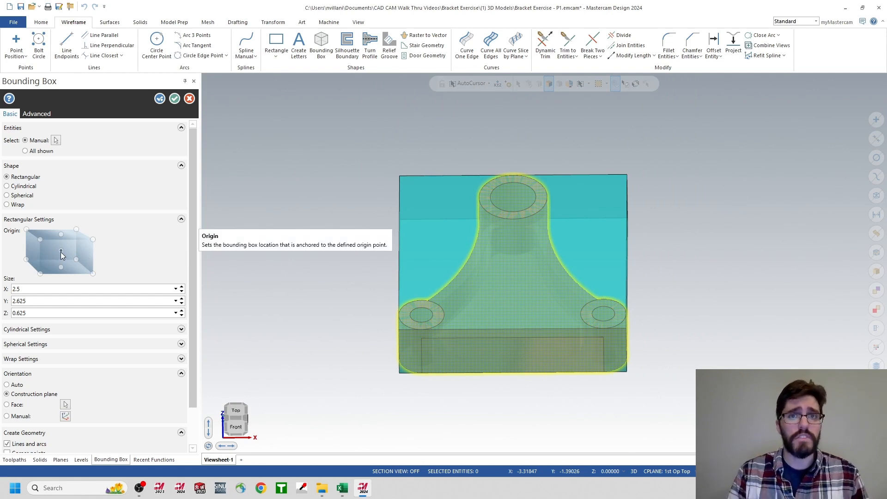
click(61, 268)
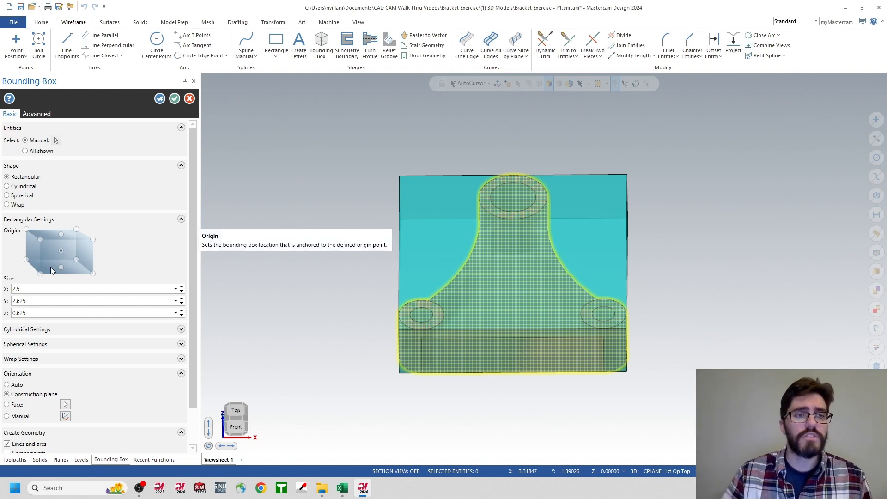
double_click(30, 289)
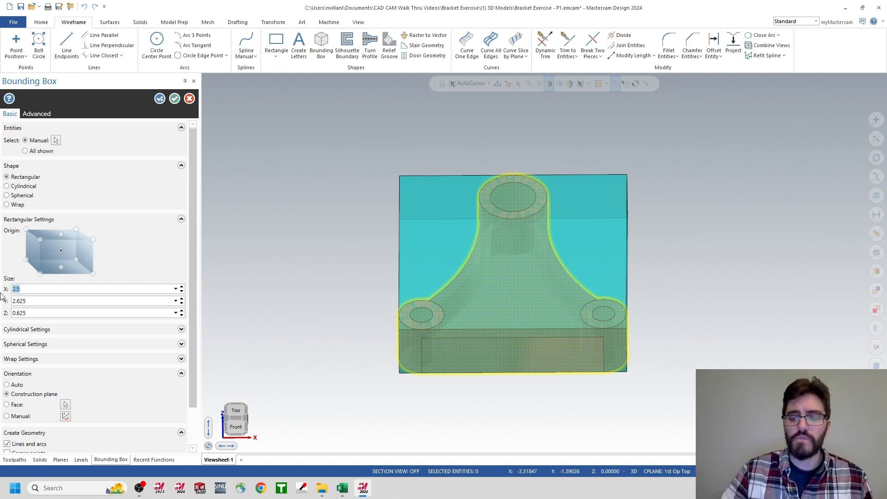
text(3.0)
key(Return)
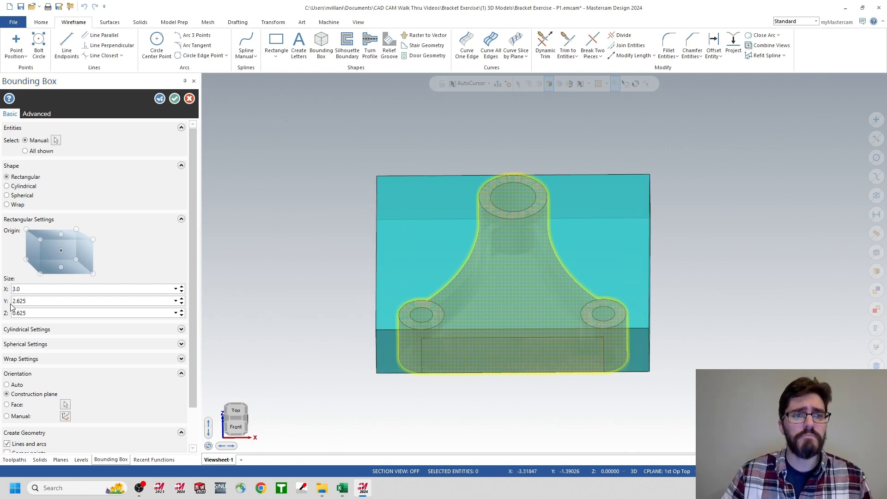
double_click(36, 301)
text(3.75)
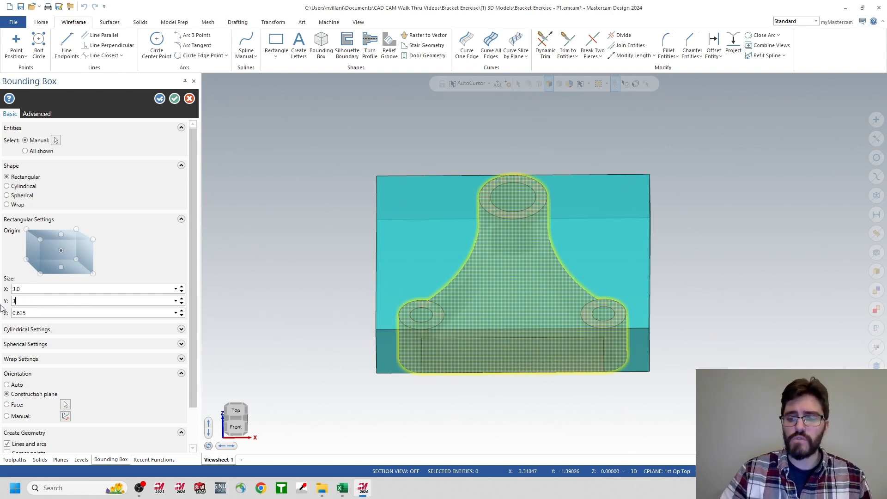
double_click(23, 313)
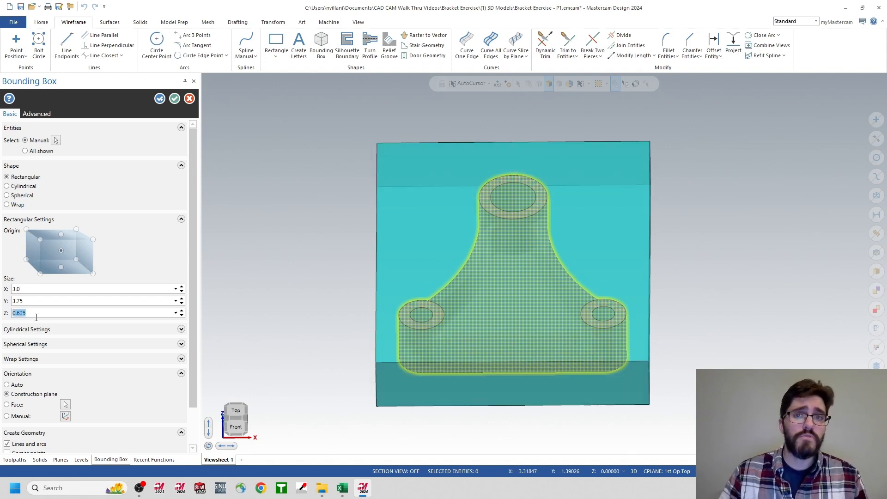
text(1.0)
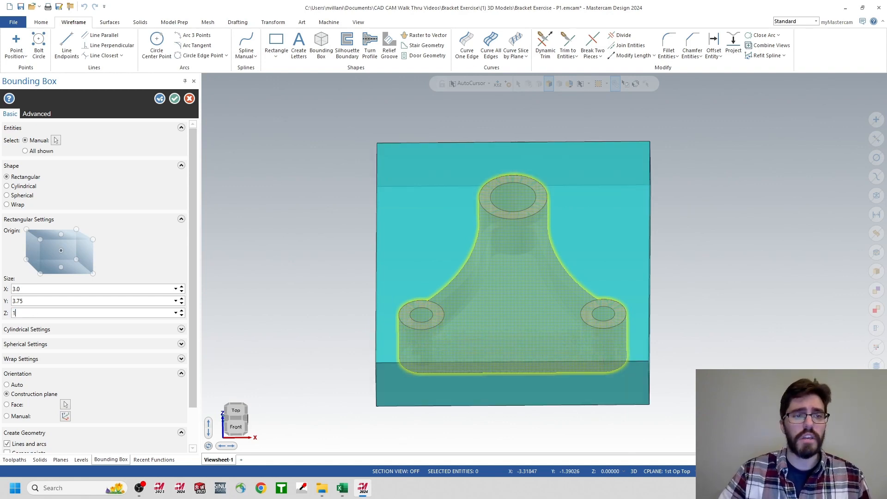
key(Return)
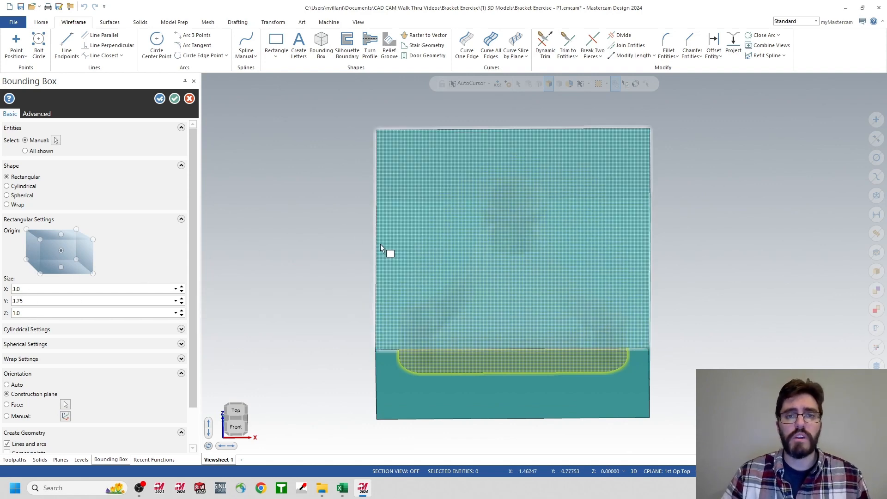
- Check the box around the bracket from several angles, accept the bounding box, and show the wireframe stock in isometric view
middle_drag(340, 259, 321, 241)
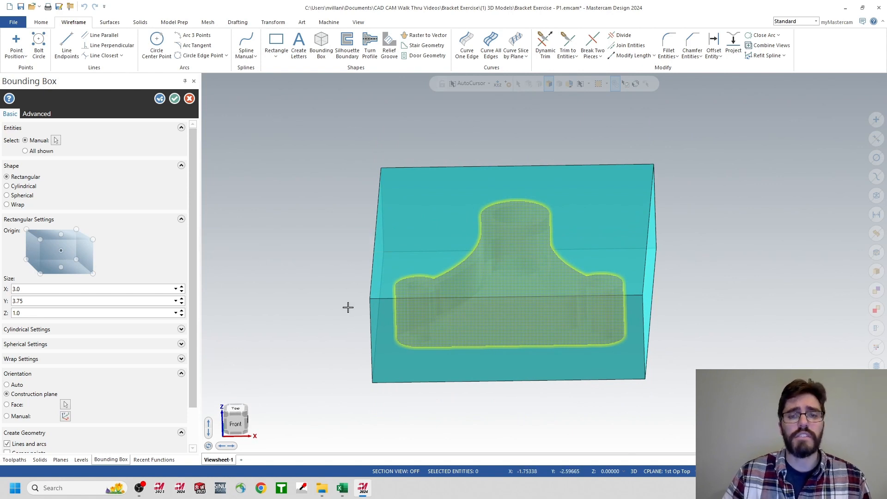
middle_drag(348, 308, 378, 291)
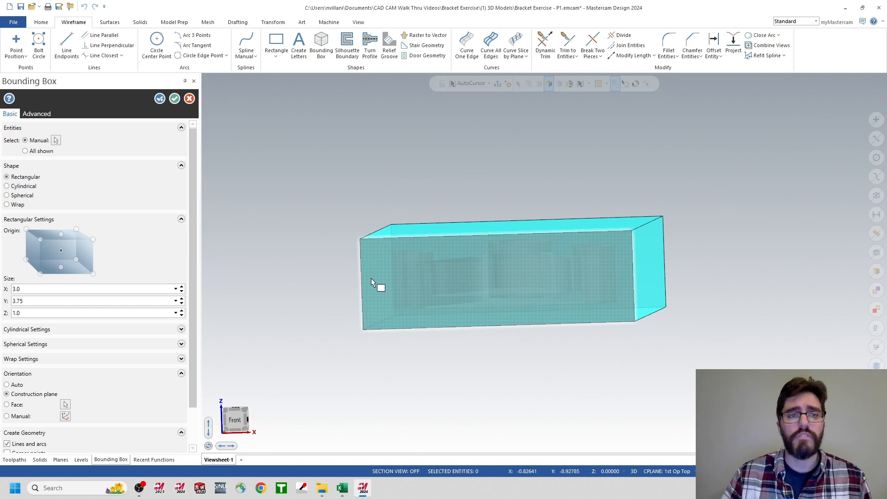
click(376, 285)
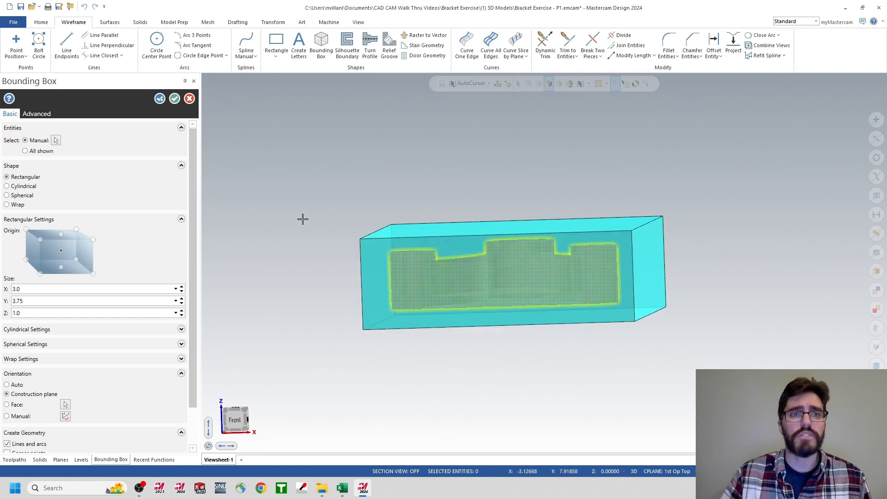
click(176, 99)
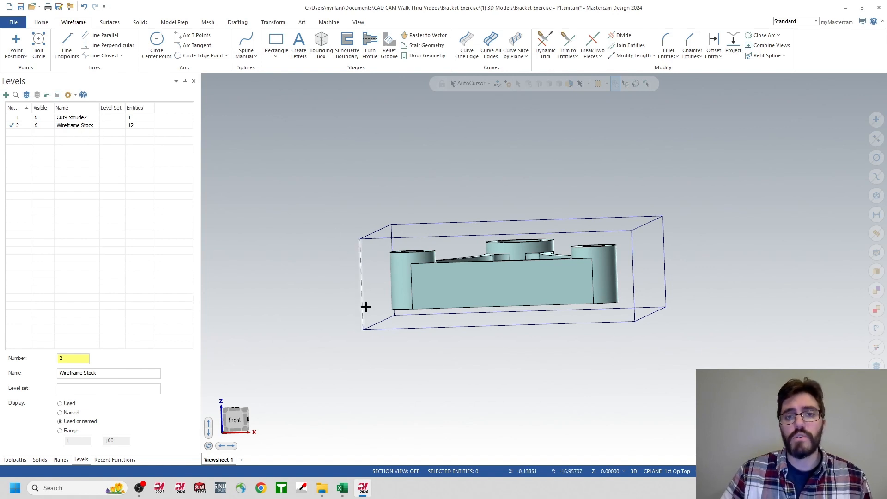
right_click(336, 191)
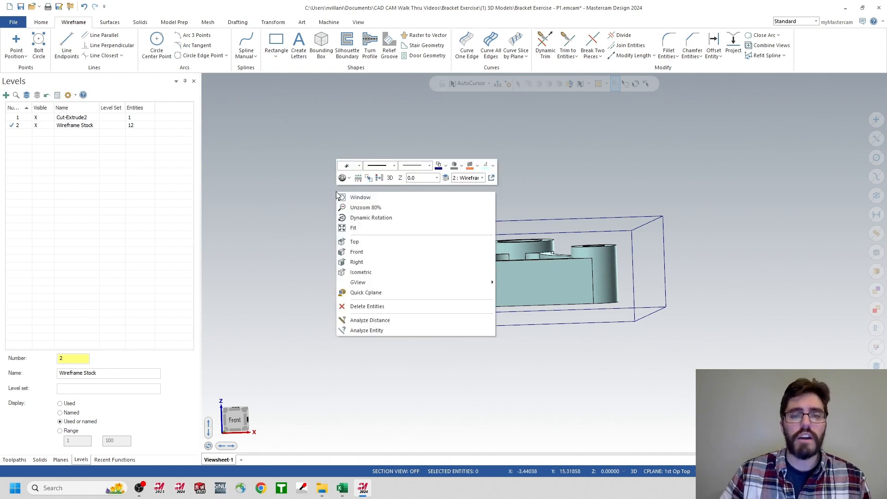
click(360, 273)
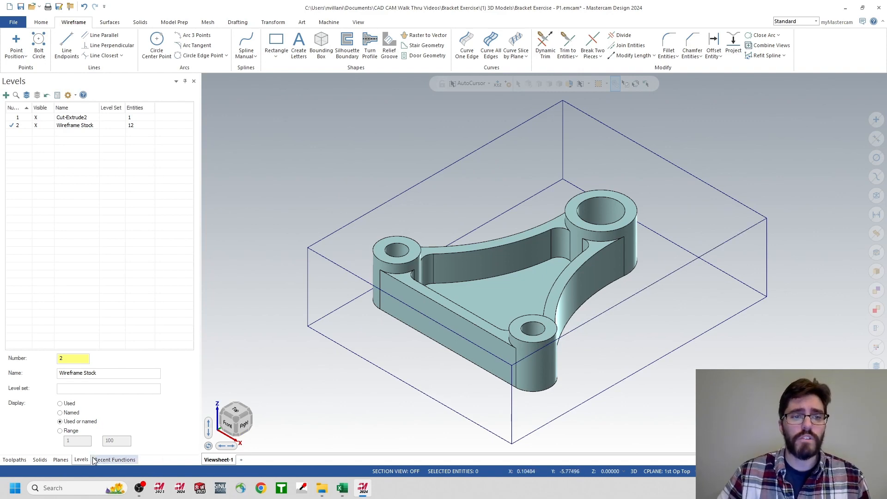
- Add a machine group using the default mill
click(14, 459)
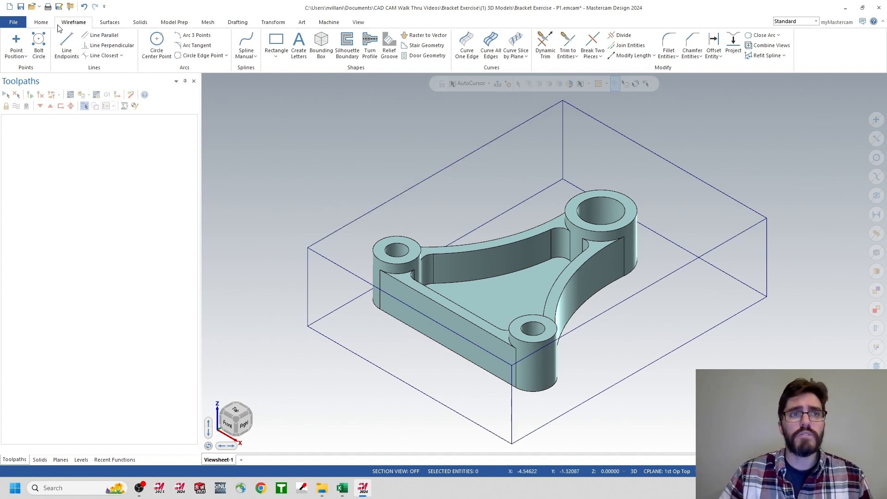
click(331, 23)
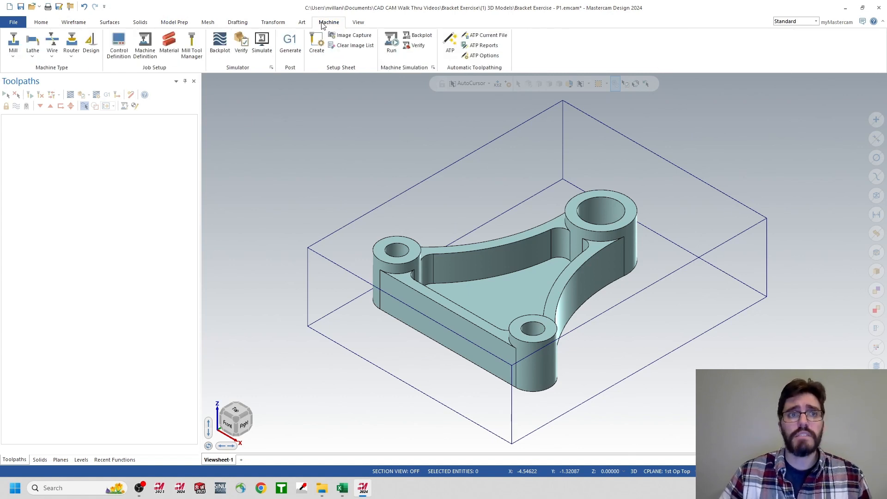
click(14, 56)
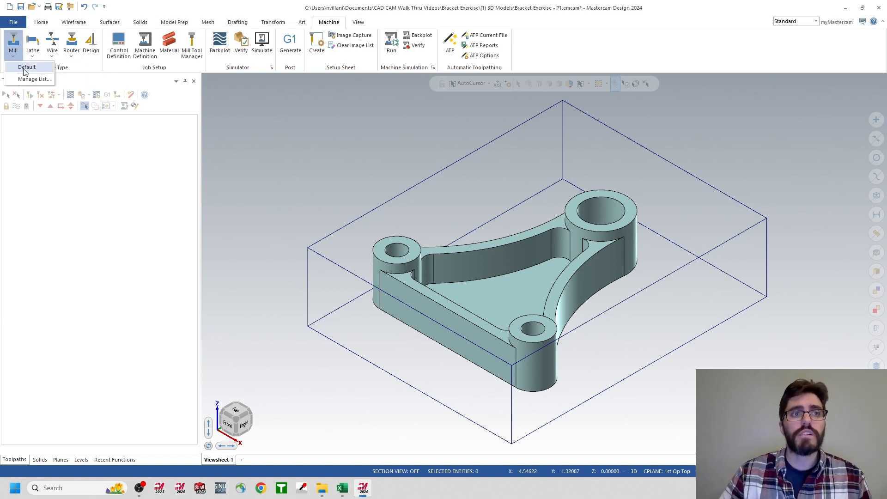
click(25, 69)
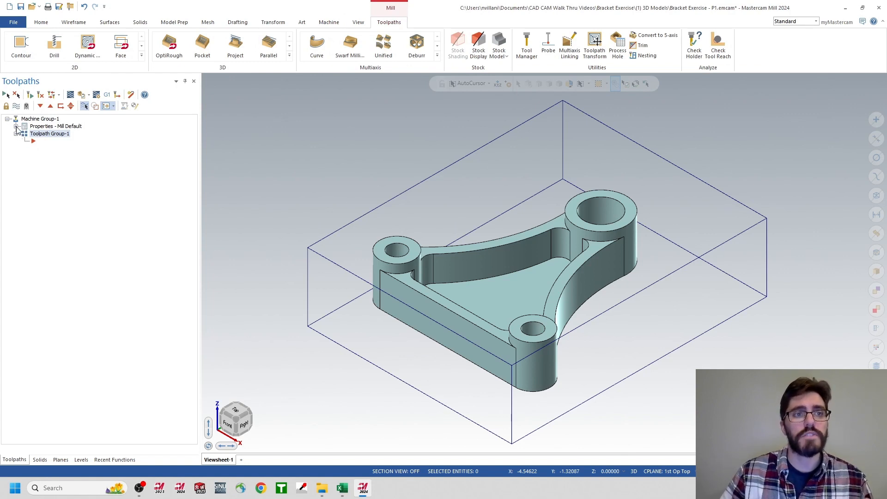
- Open the stock setup in the mill's properties and set the stock plane to 1st Op Top
click(16, 127)
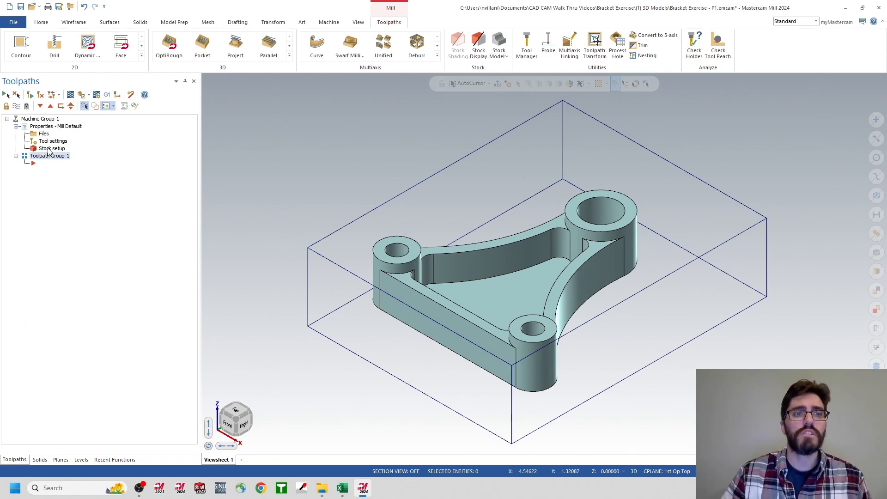
click(48, 150)
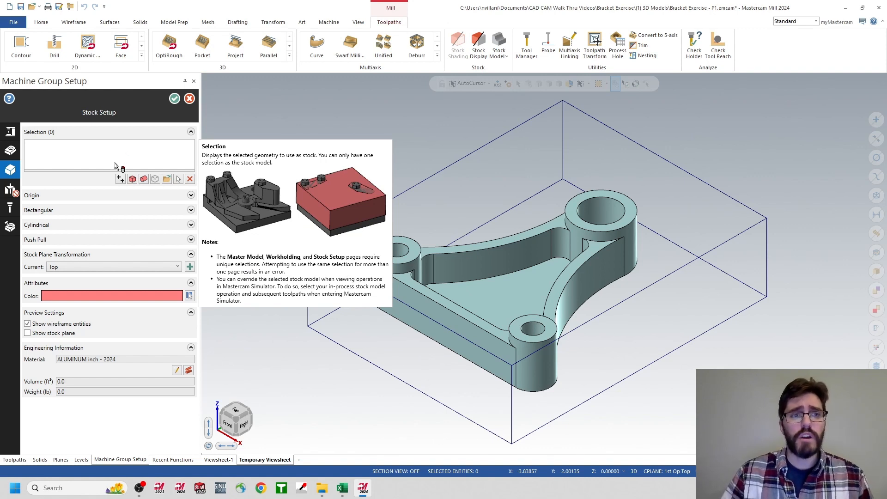
click(64, 270)
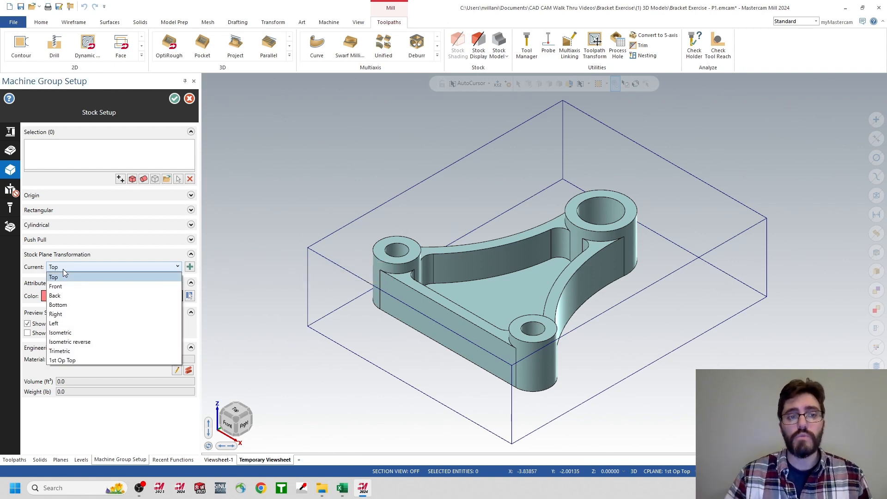
click(65, 361)
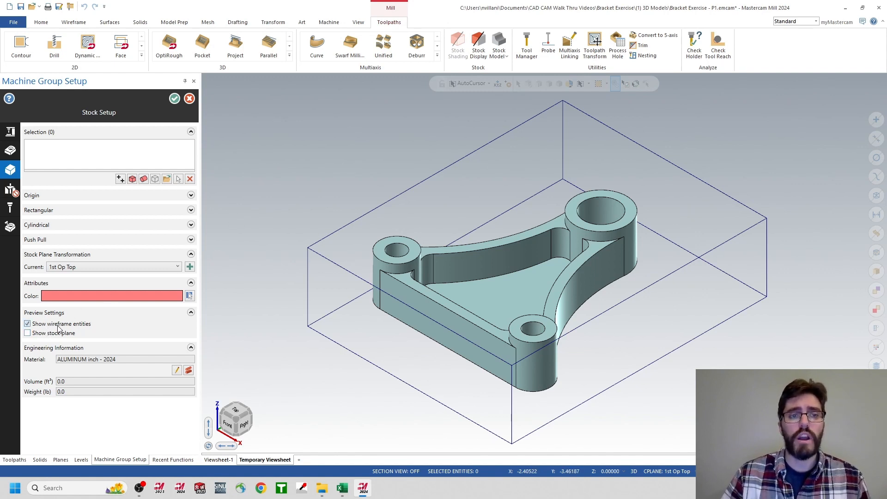
- Define the stock as a rectangular bounding box around all shown entities and accept the stock setup
click(156, 179)
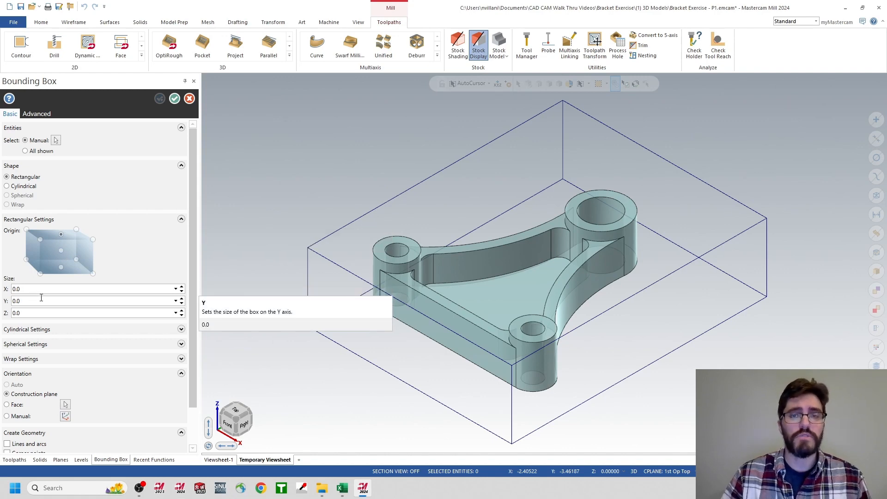
click(26, 152)
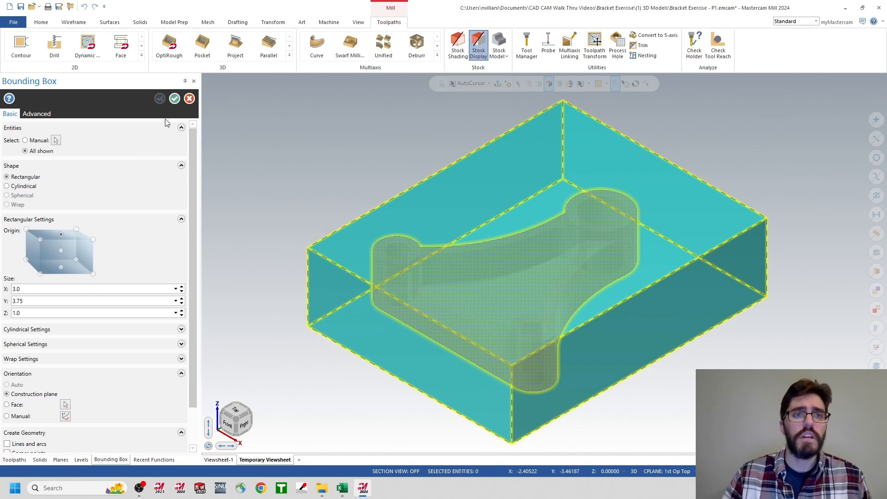
click(175, 99)
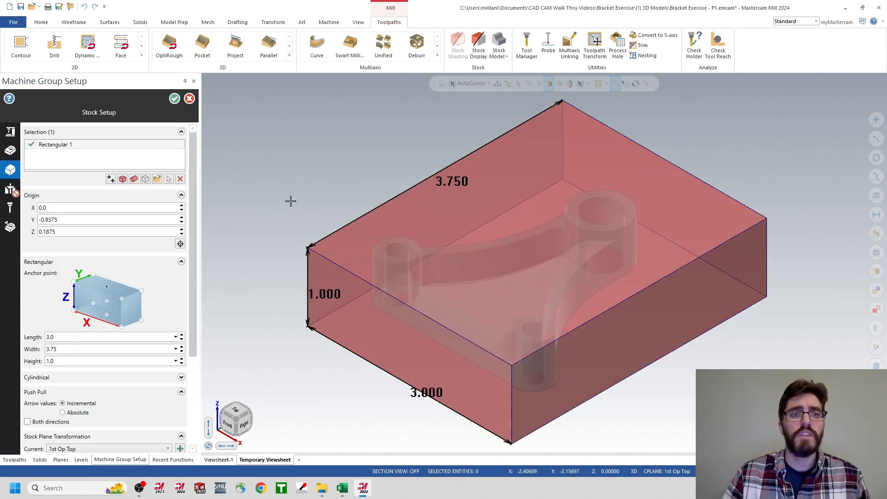
click(175, 99)
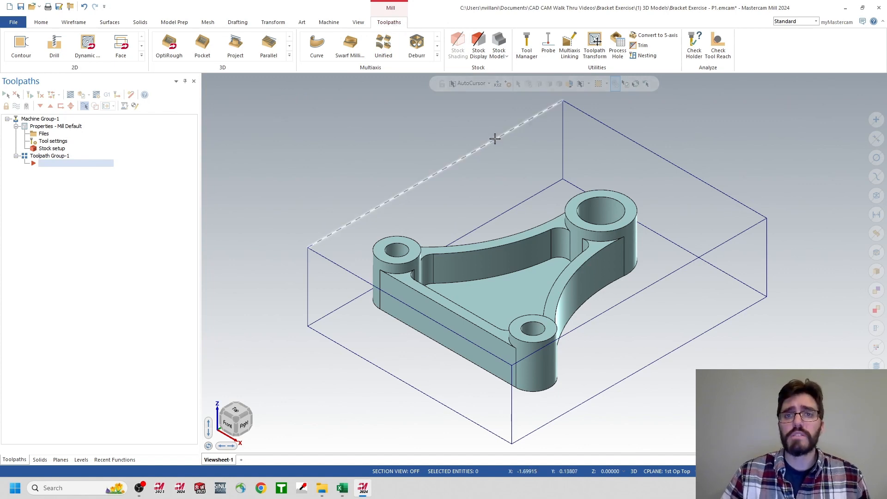
- Turn on the stock display and check the stock with shading, leaving the shading off
click(480, 49)
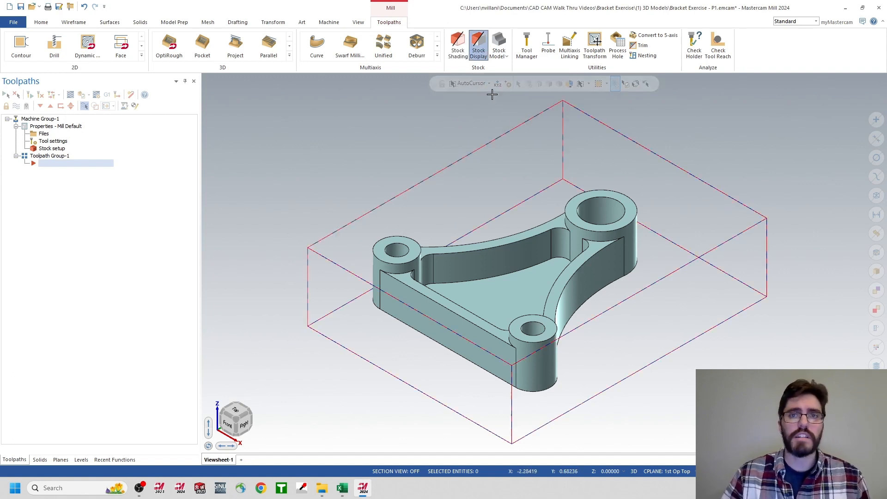
click(459, 46)
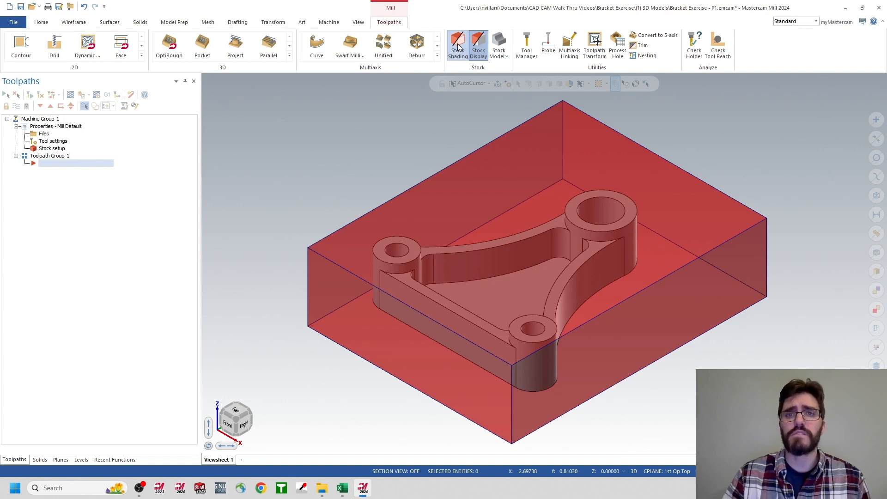
click(458, 44)
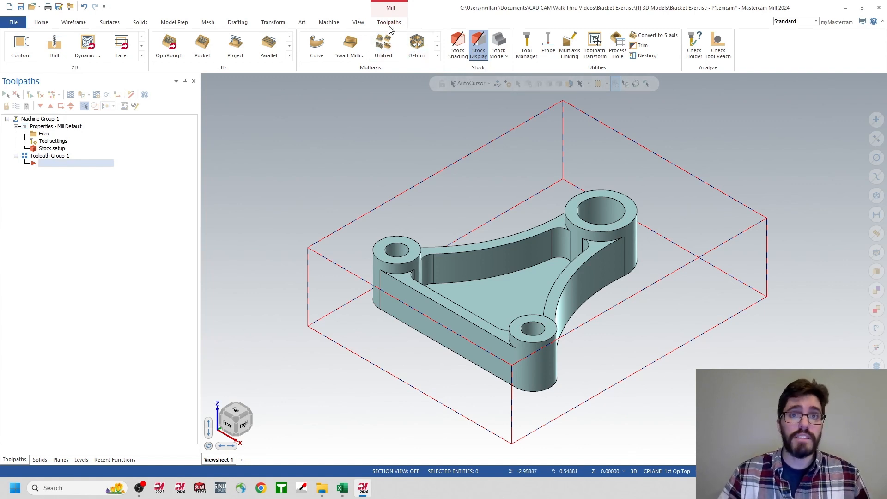
- Open the Tool Manager, switch to File Explorer, and review the DMG MORI - DMU-50 - TOOL LIST workbook from the Tool Library folder in Excel
click(530, 50)
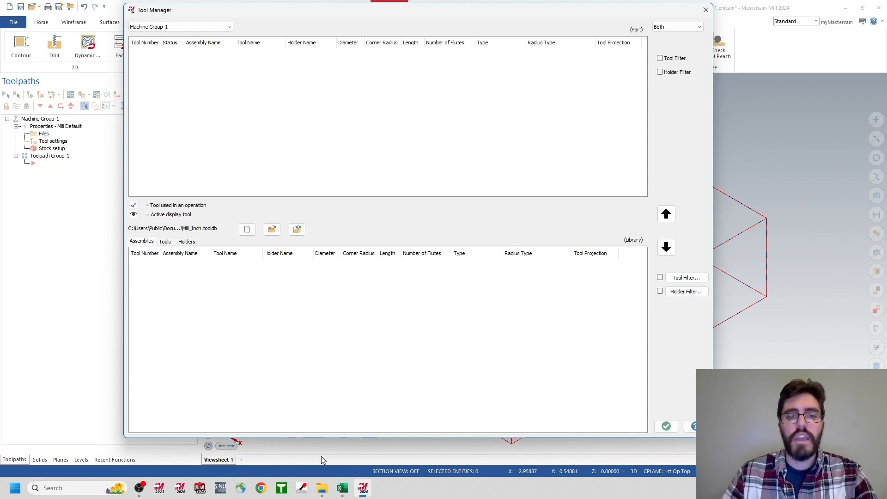
click(324, 490)
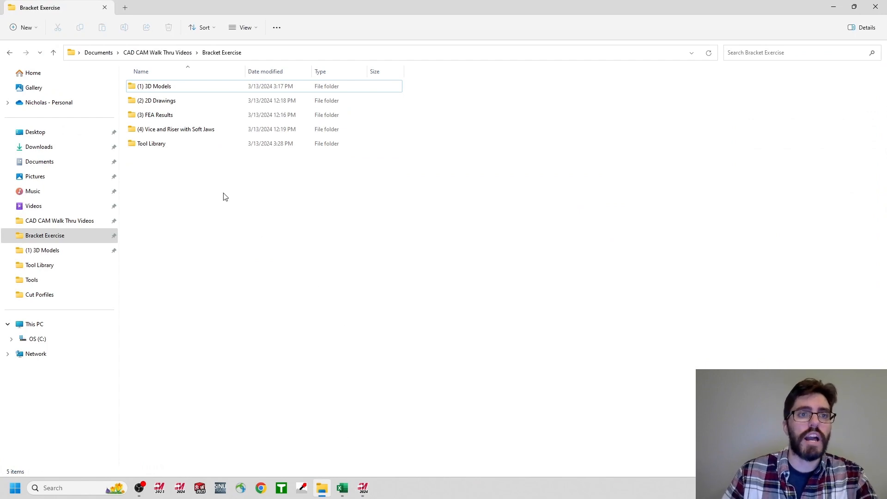
double_click(159, 147)
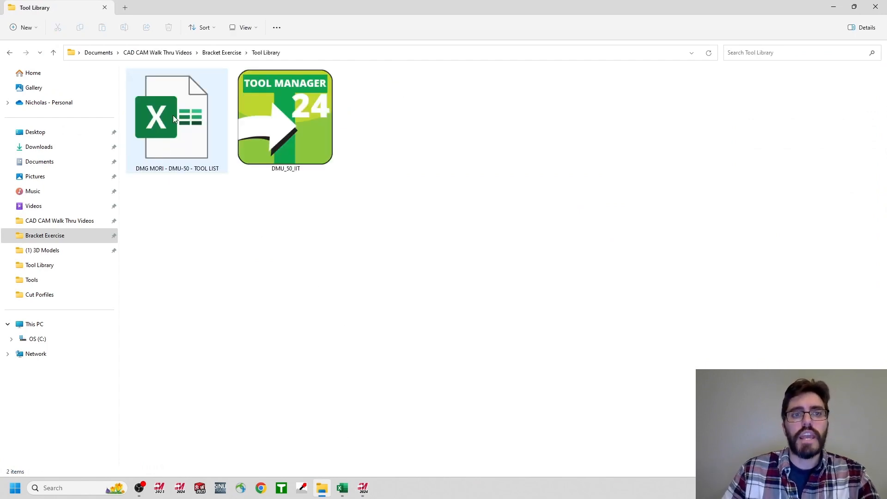
double_click(186, 143)
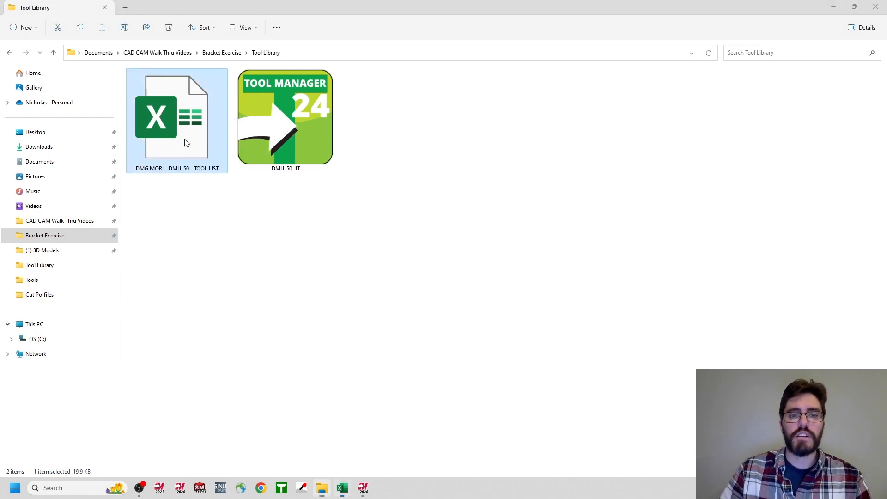
click(347, 484)
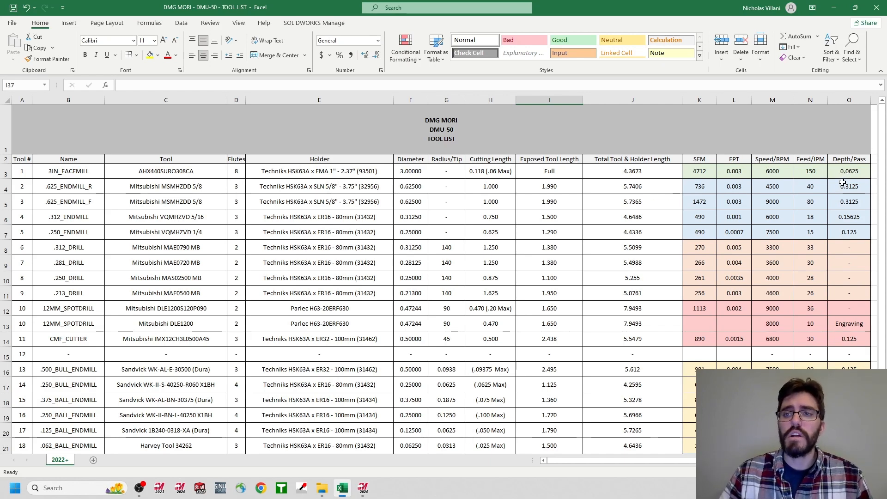
click(834, 8)
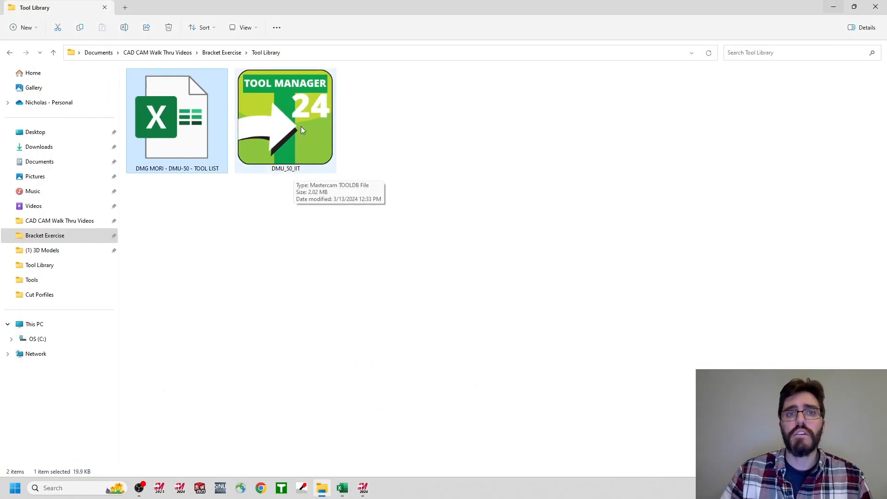
- Copy the DMU_50_IIT tool library file from the Tool Library folder and return to Mastercam's Tool Manager
click(387, 195)
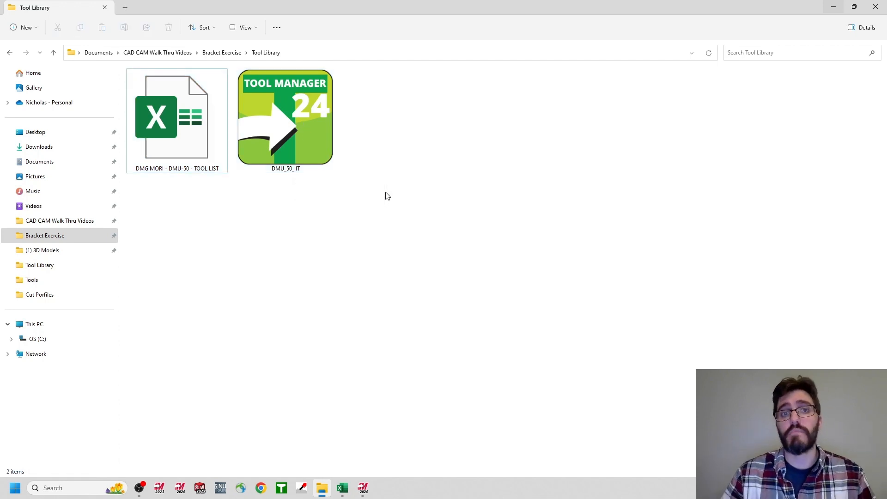
right_click(295, 127)
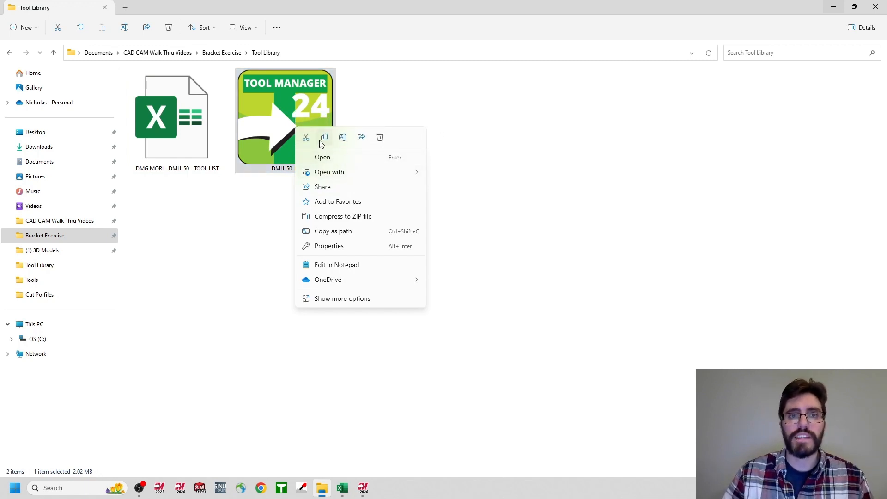
click(321, 140)
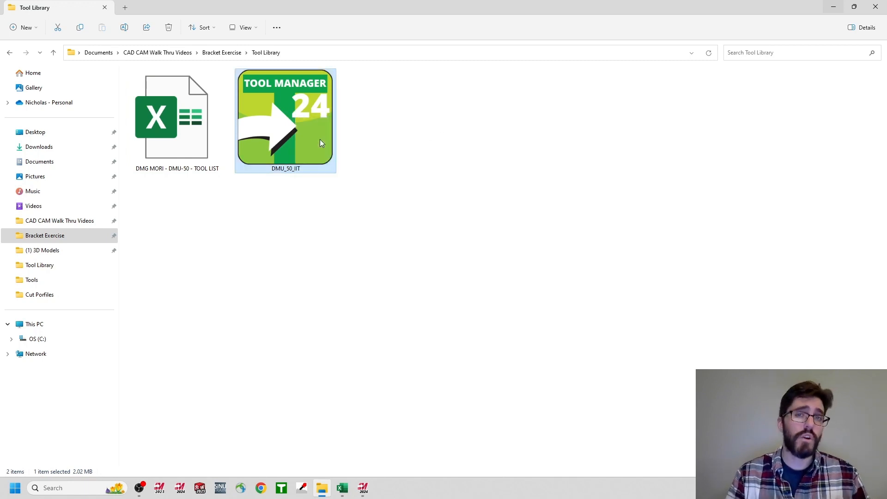
click(834, 7)
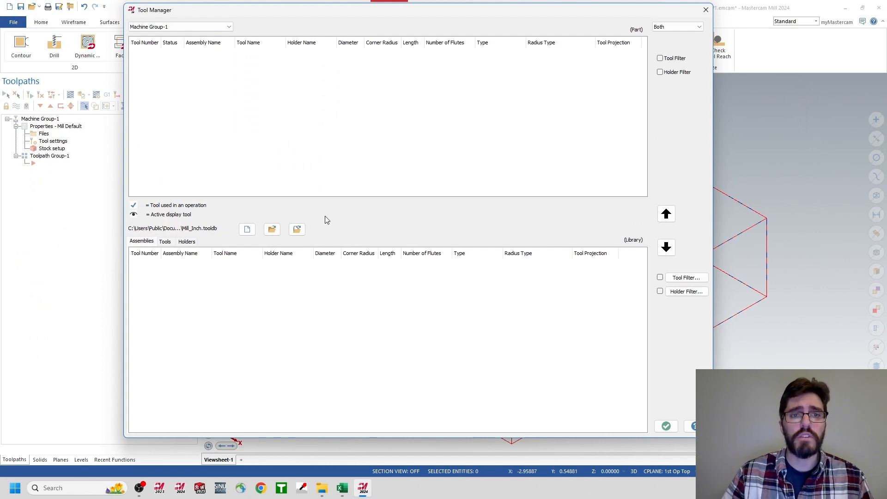
- Paste DMU_50_IIT into the Mastercam mill Tools folder, replacing the existing file, and load it as the tool library
click(272, 230)
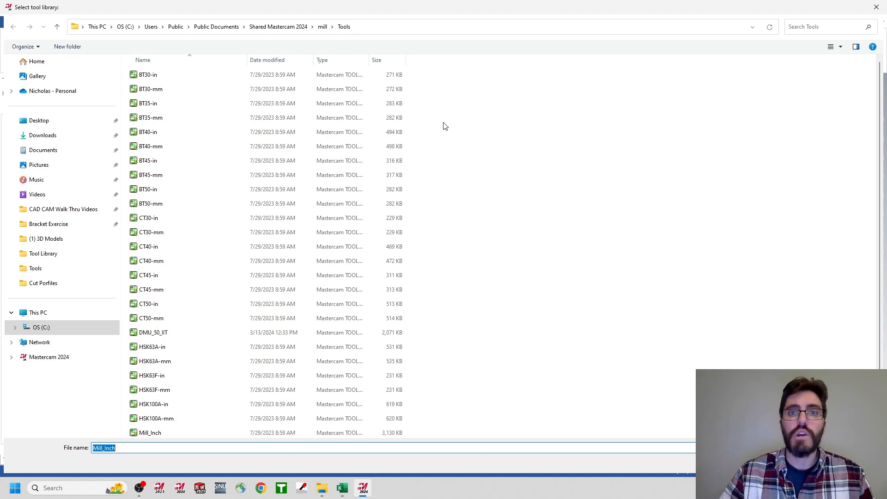
right_click(509, 136)
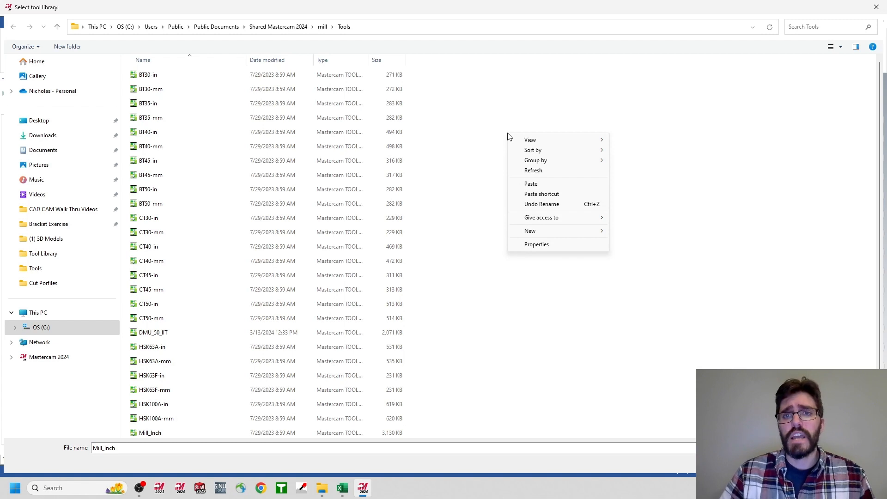
click(531, 183)
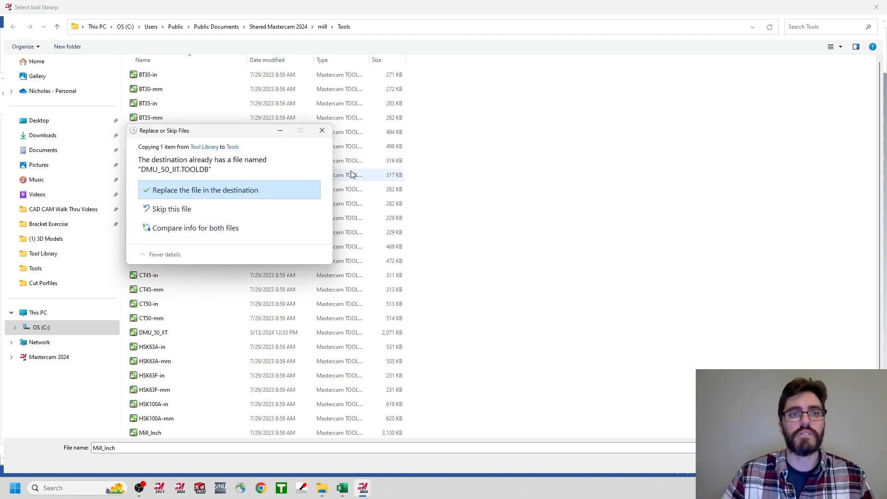
click(203, 194)
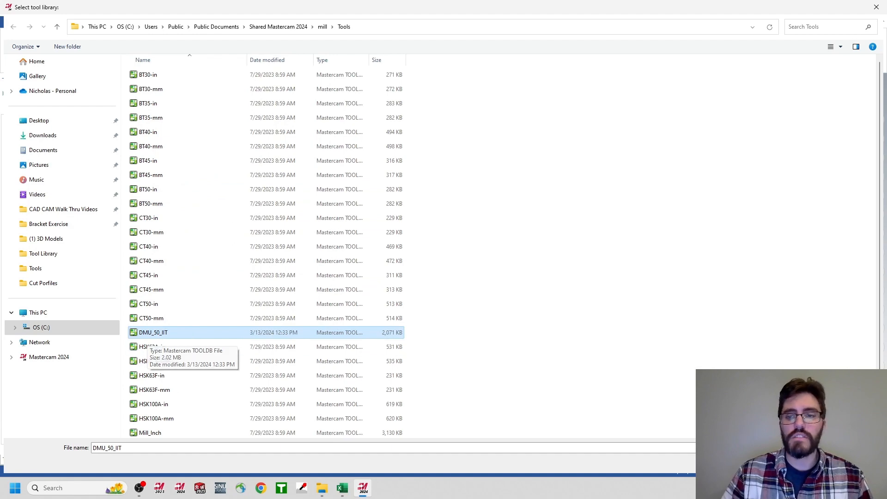
key(Return)
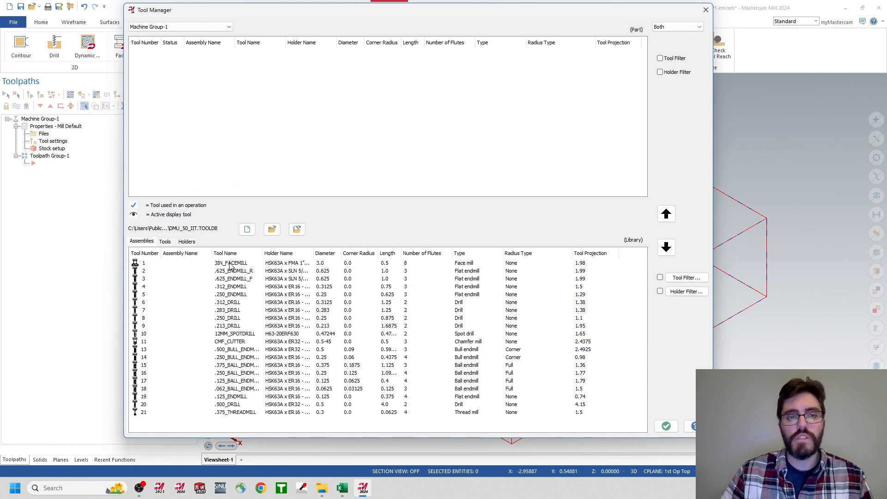
- Check the Excel tool list, return to the Tool Manager, add all DMU_50_IIT library tools to Machine Group-1 and accept
click(342, 488)
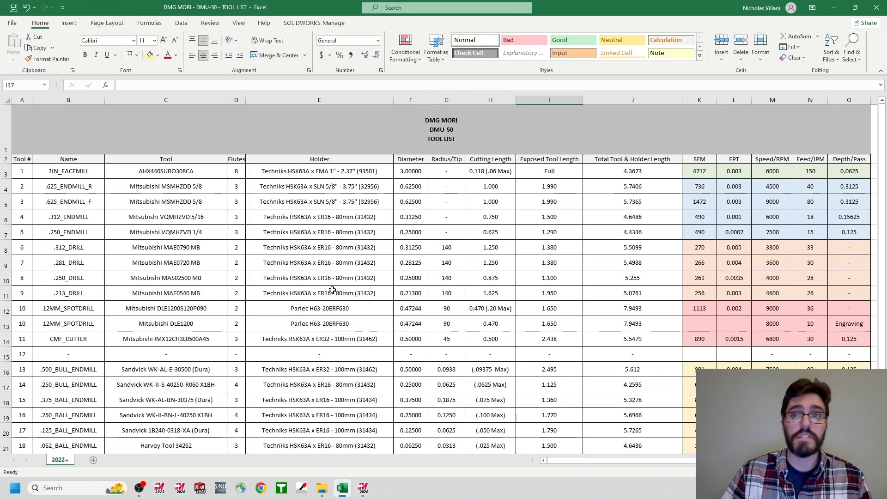
click(834, 7)
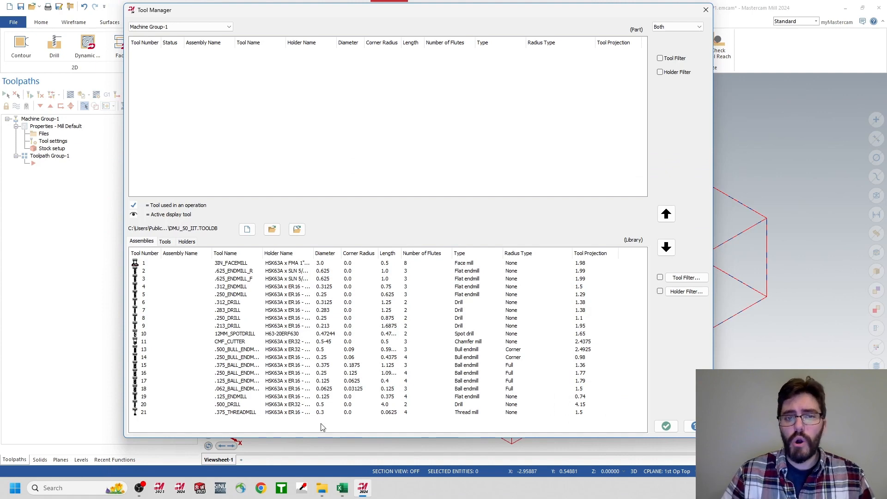
drag(322, 429, 148, 259)
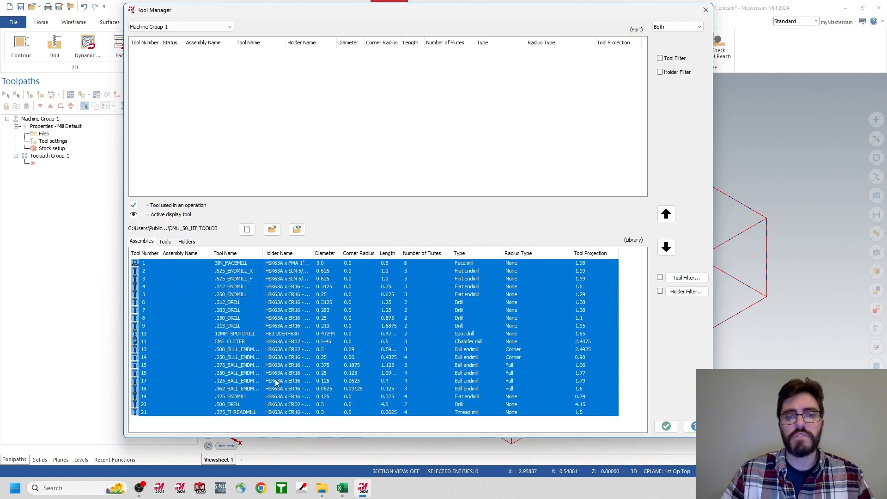
drag(331, 428, 159, 254)
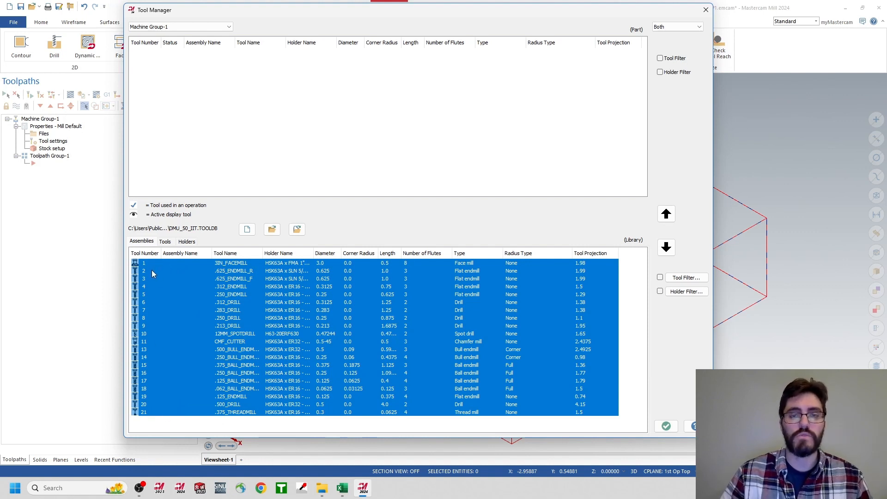
click(668, 218)
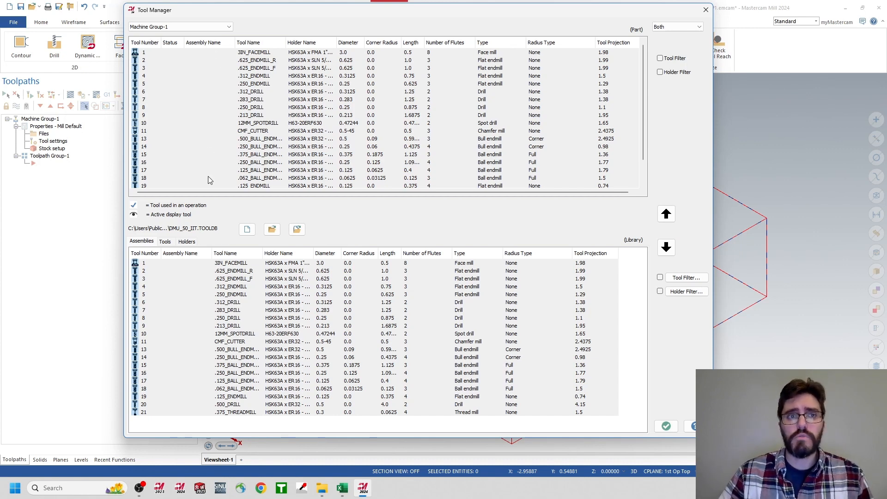
scroll(215, 109, down, 1)
scroll(215, 109, up, 1)
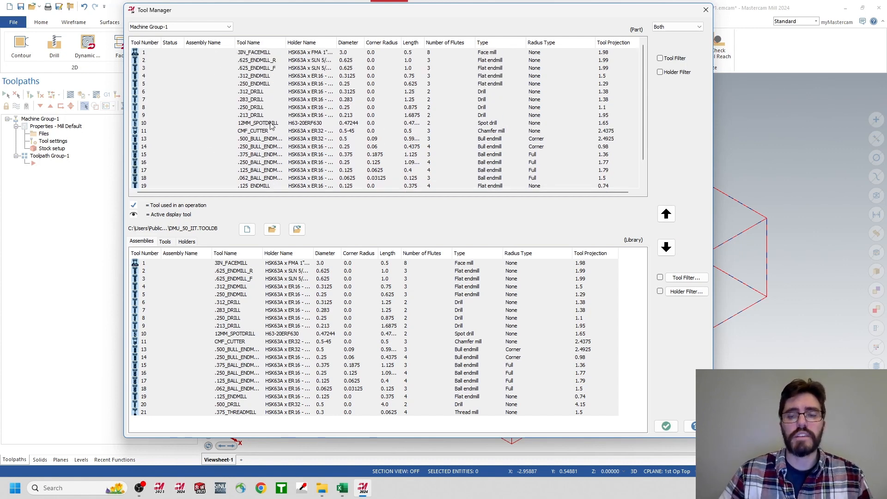
click(665, 425)
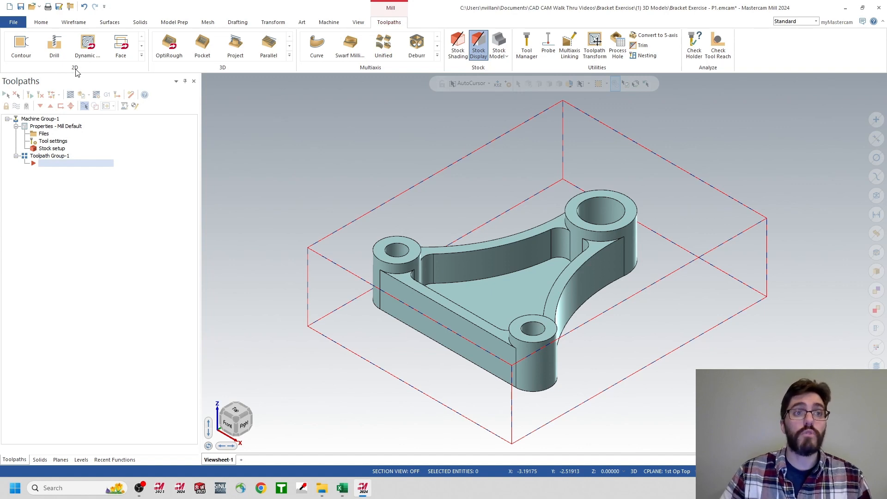
- Create a Face toolpath and chain the top rectangle of the wireframe stock as its geometry
click(121, 46)
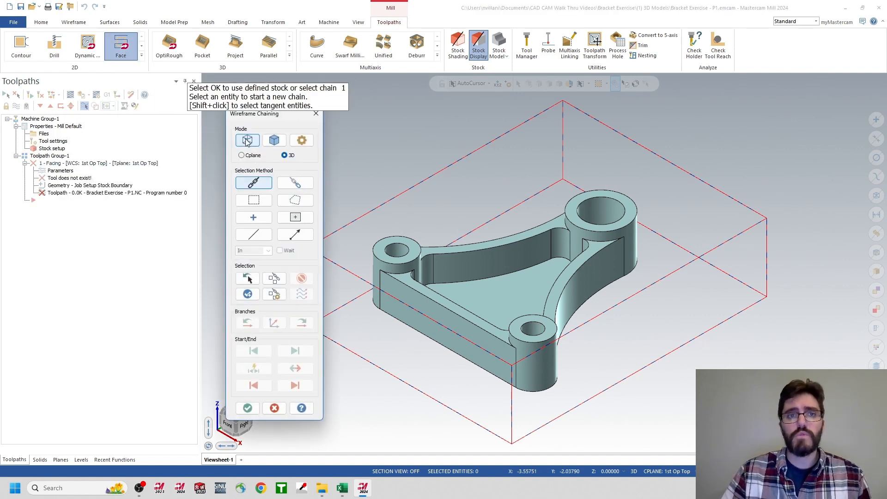
click(275, 141)
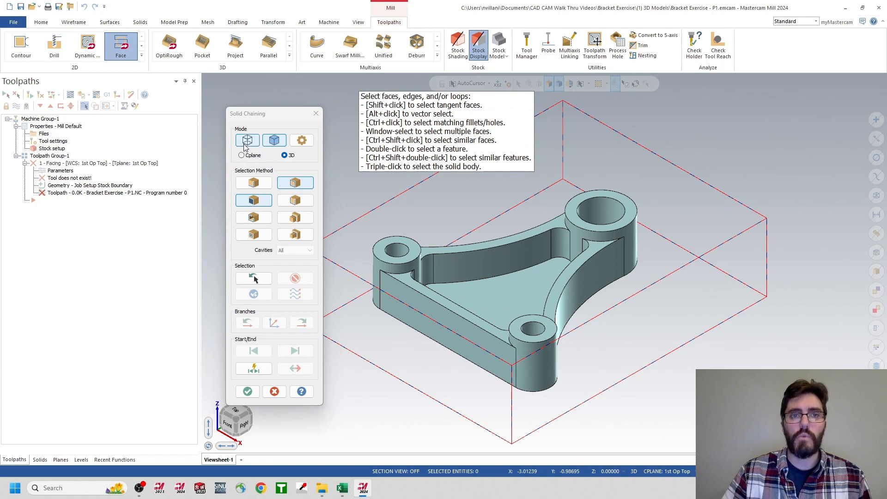
click(247, 140)
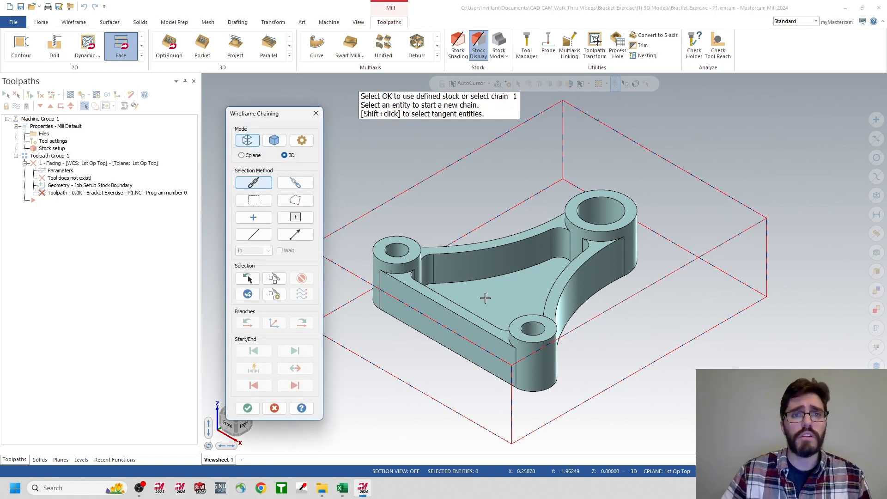
click(365, 217)
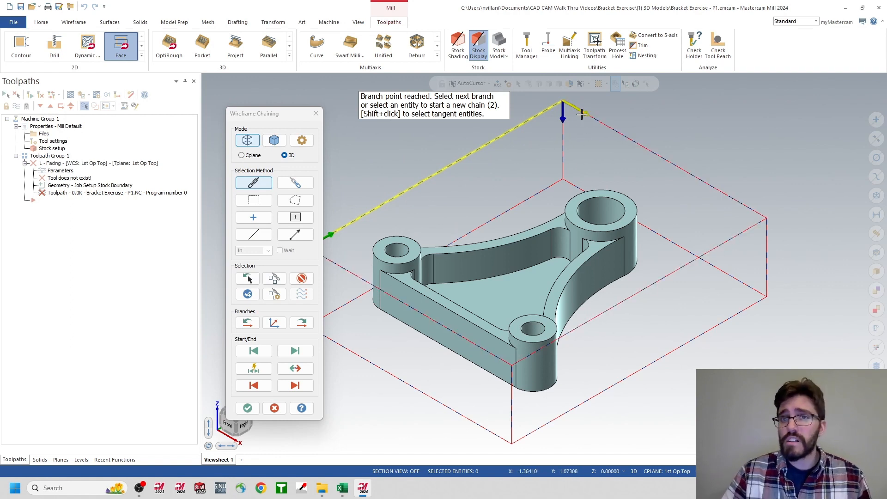
drag(267, 118, 271, 96)
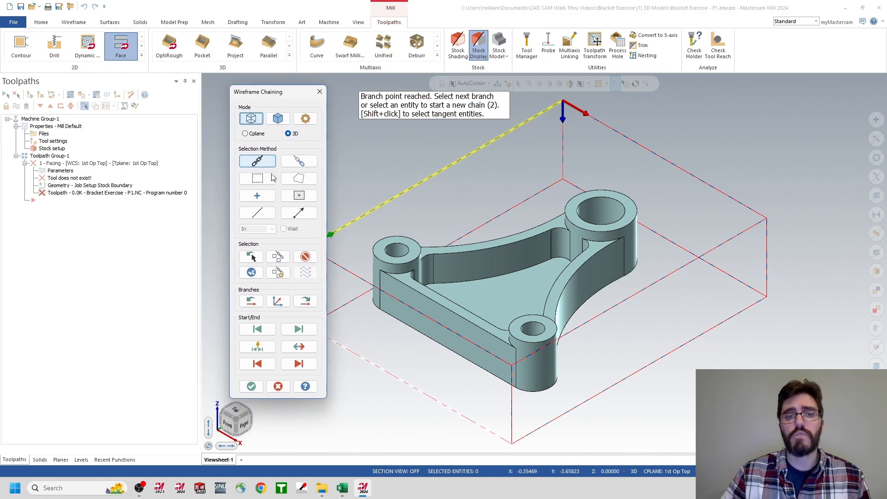
click(299, 364)
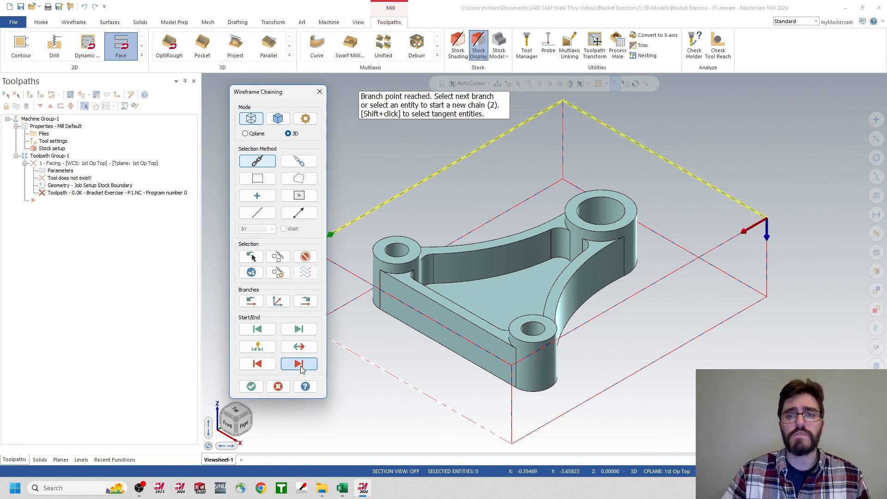
click(299, 364)
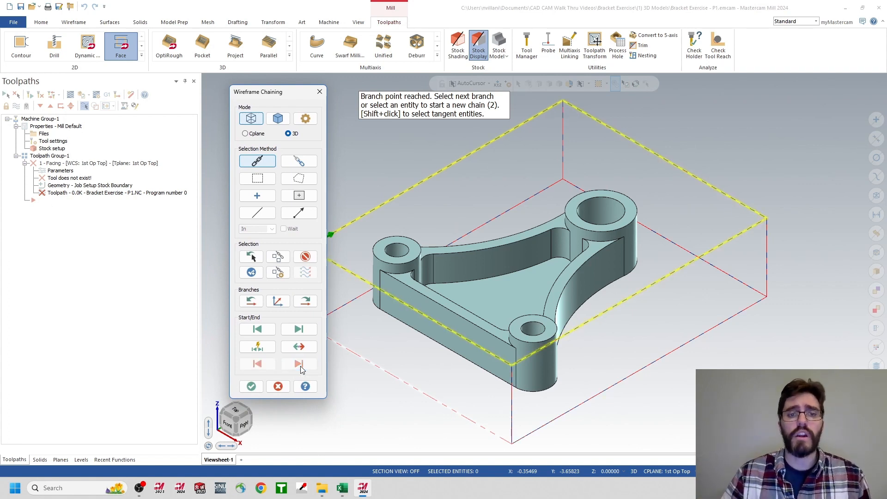
click(257, 389)
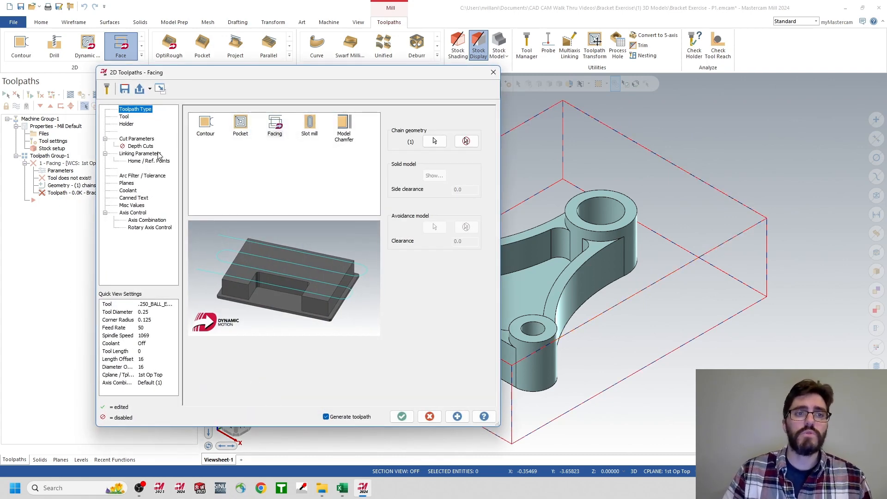
- Choose tool 1, 3IN_FACEMILL, for the facing toolpath and enter the comment "3inch Face Mill"
click(124, 116)
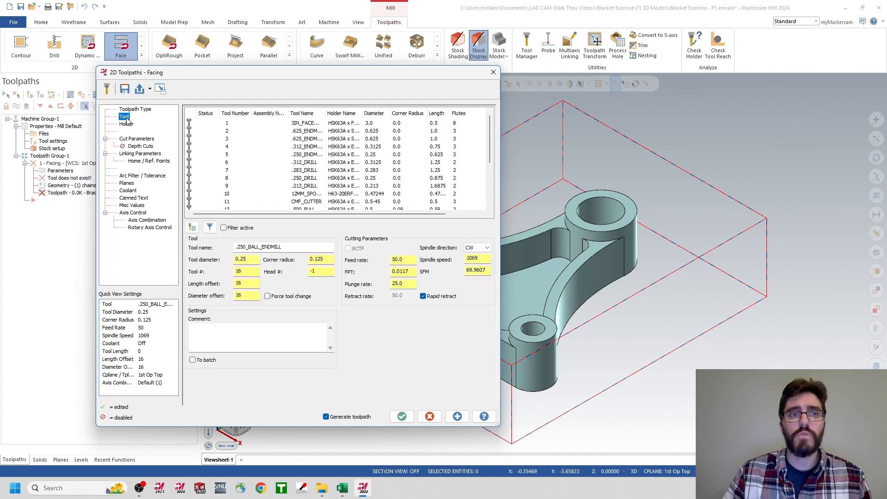
scroll(270, 133, down, 3)
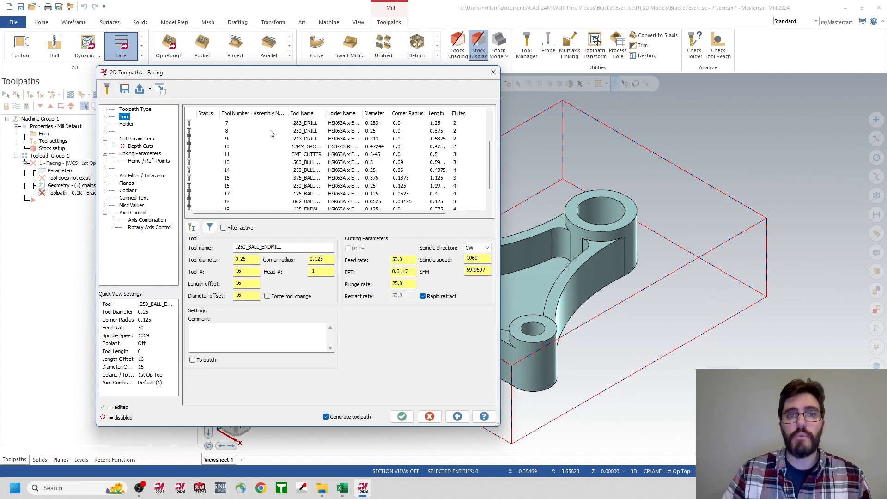
scroll(269, 158, up, 3)
scroll(265, 129, down, 3)
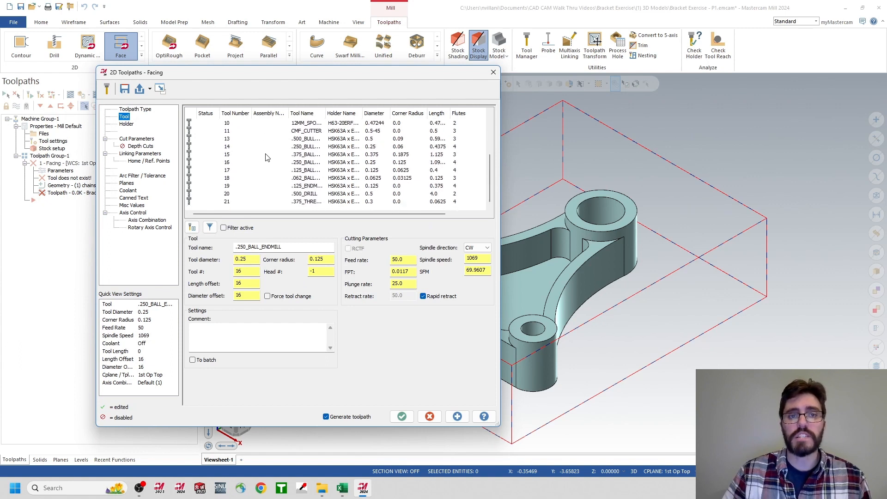
scroll(266, 154, up, 3)
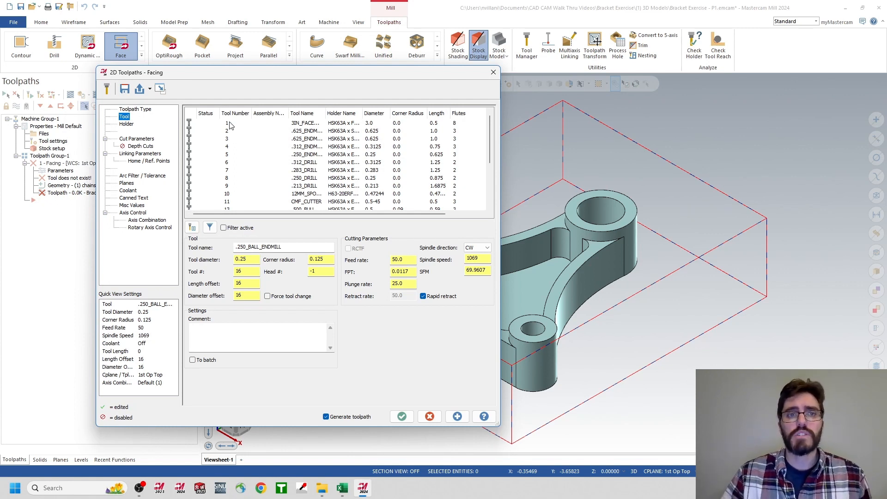
click(303, 124)
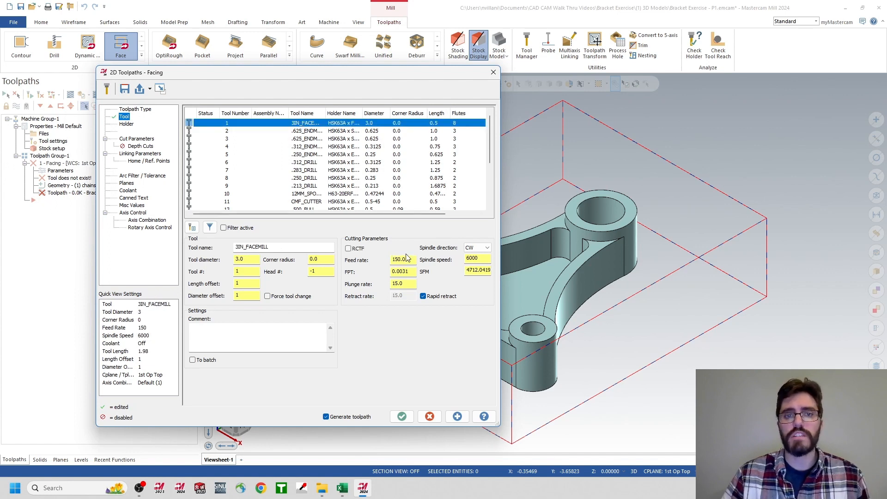
click(264, 338)
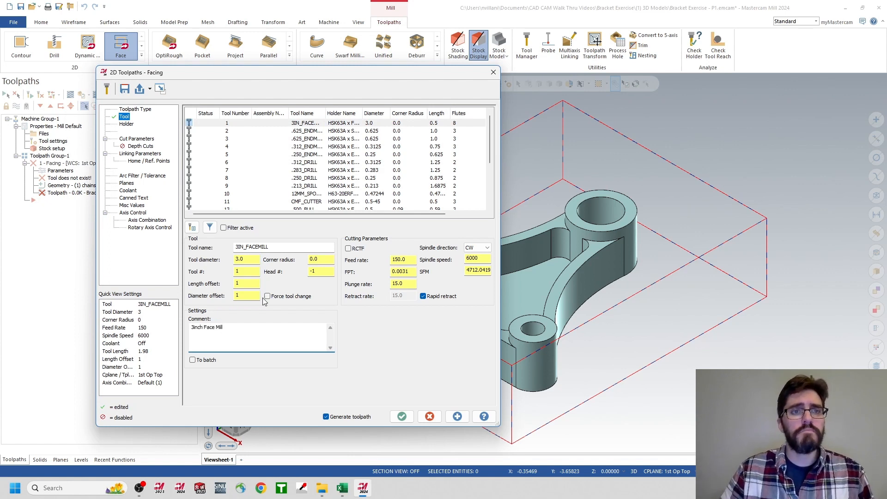
- Set the facing cut parameters to the One pass cutting method with 0 stock to leave on floors
click(135, 140)
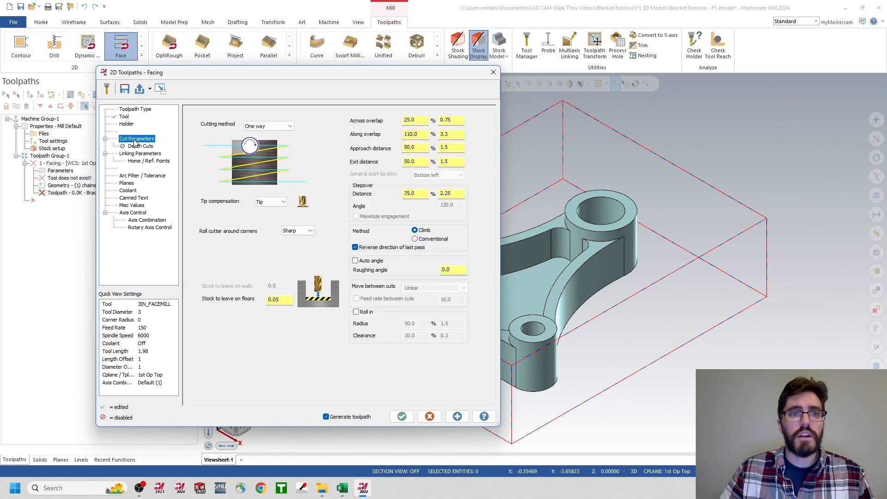
click(259, 127)
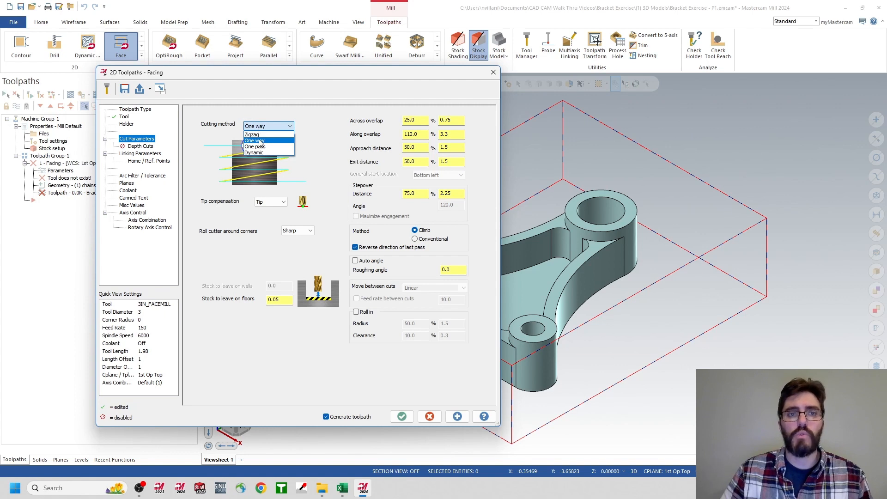
click(259, 146)
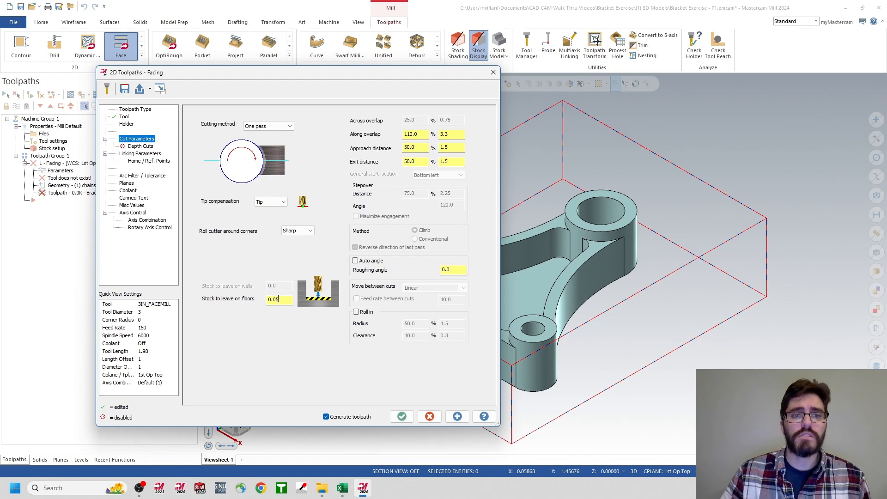
drag(279, 299, 201, 305)
text(0)
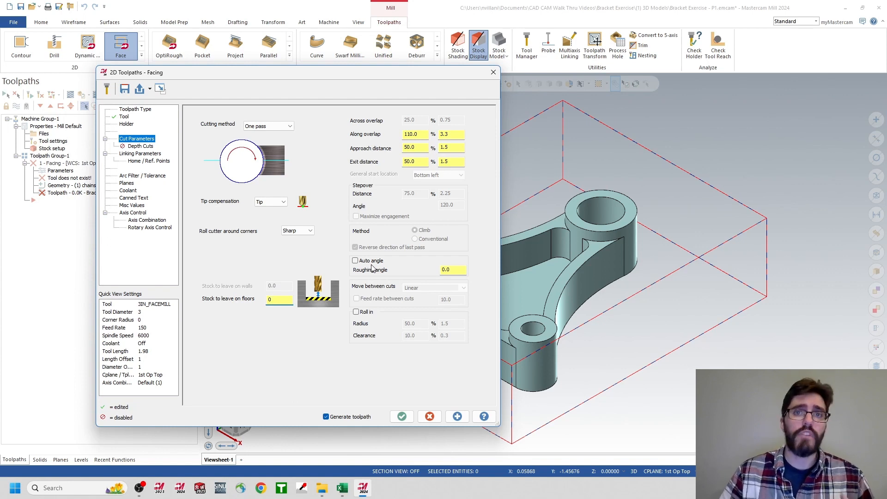
- Enable depth cuts for the facing toolpath and look up the 3IN_FACEMILL depth per pass in the Excel tool list
click(141, 146)
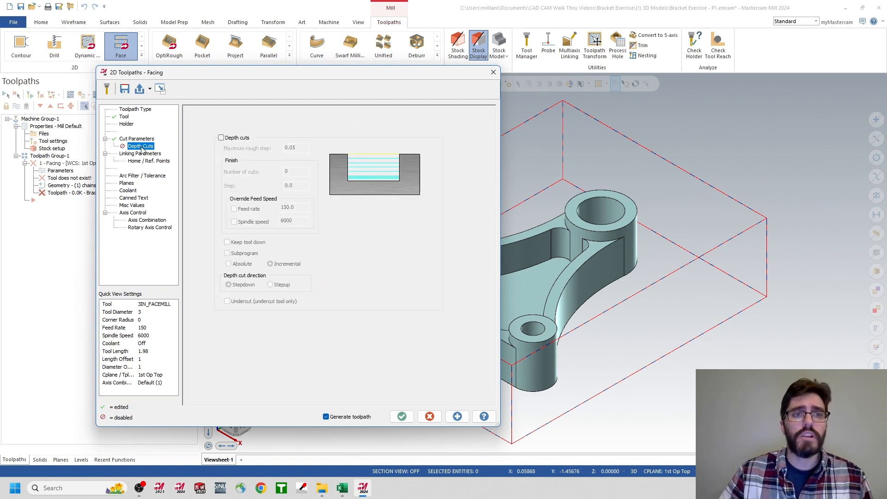
click(221, 138)
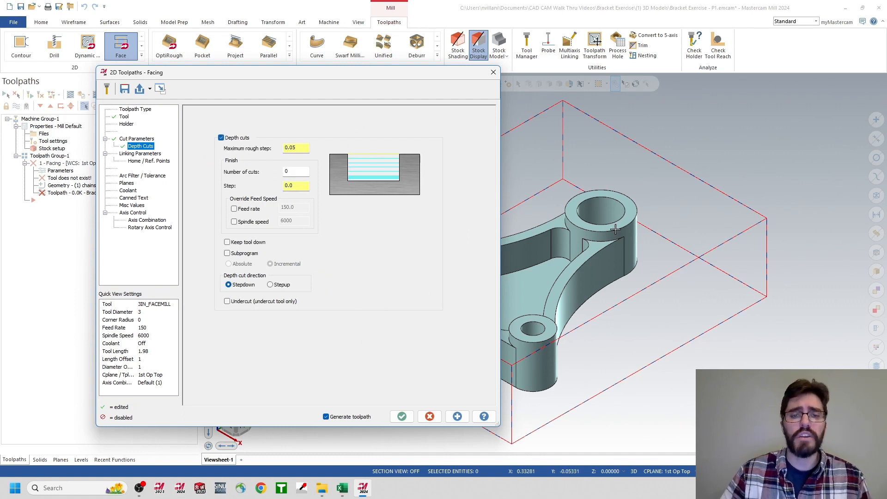
click(342, 488)
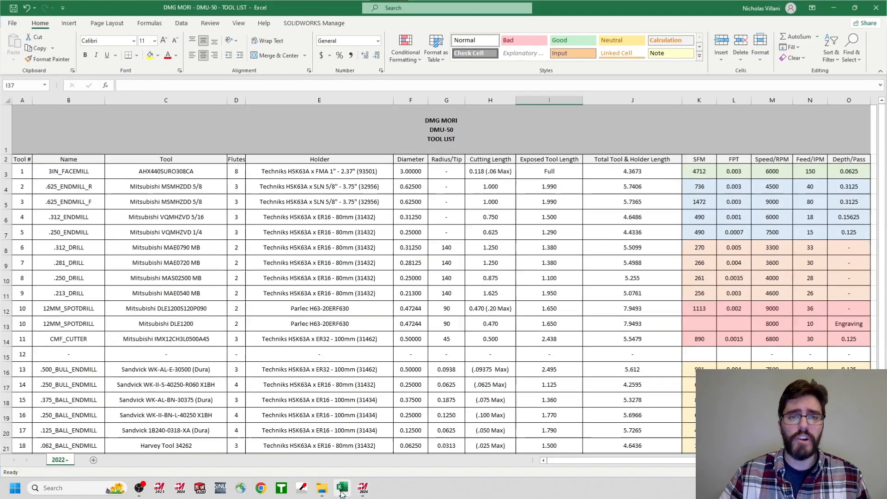
drag(28, 171, 850, 172)
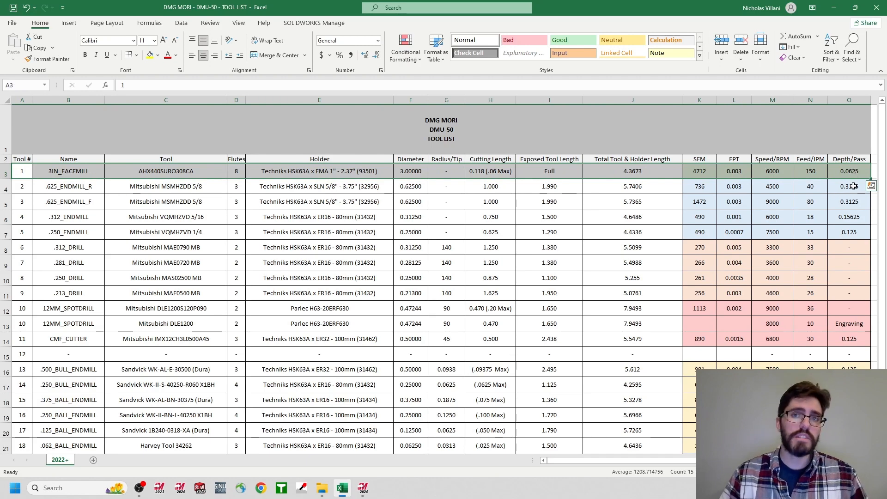
click(837, 9)
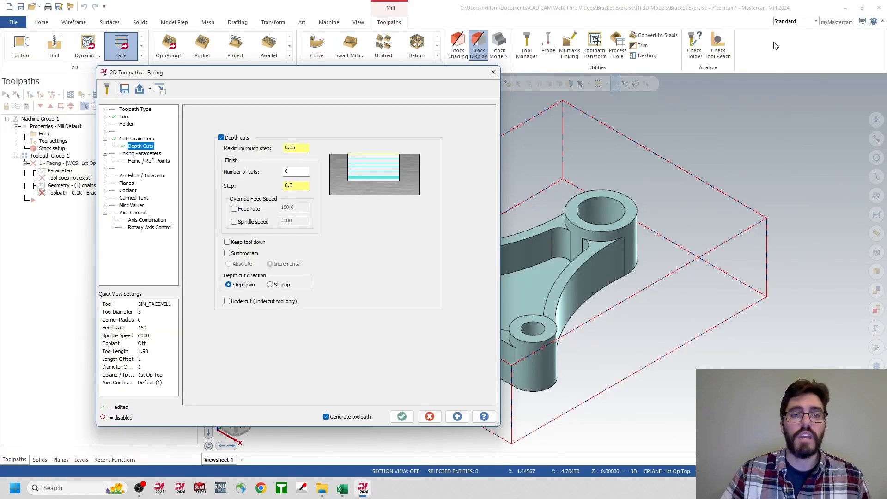
- Set the maximum rough step for the depth cuts to 0.0625 and enable Keep tool down
double_click(298, 148)
text(.0625)
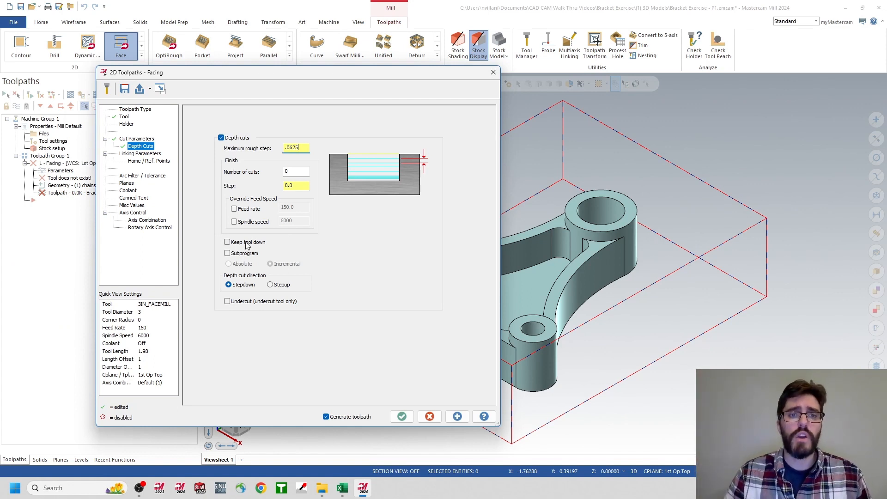
click(228, 242)
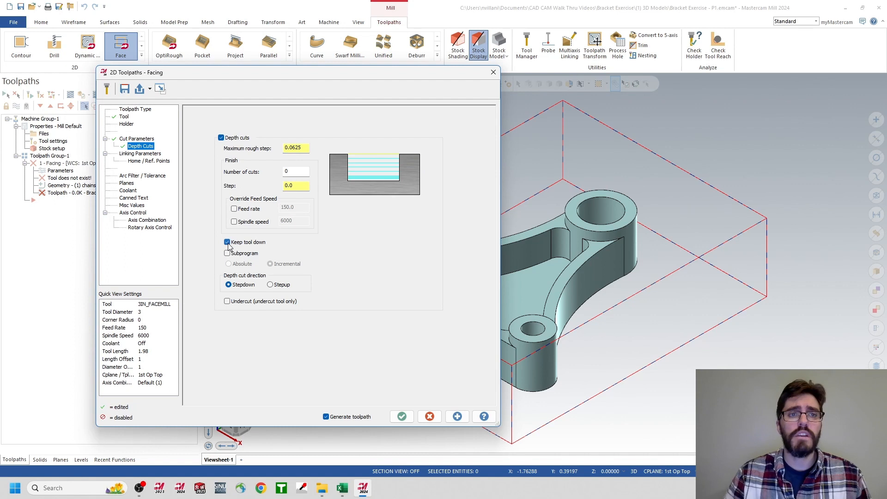
- In the facing linking parameters, make the retract, feed plane and depth values Absolute
click(131, 155)
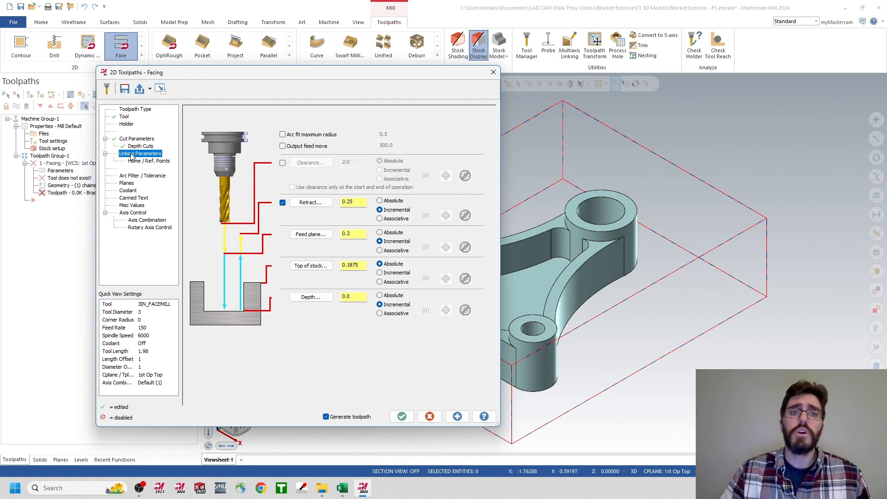
click(379, 200)
click(379, 233)
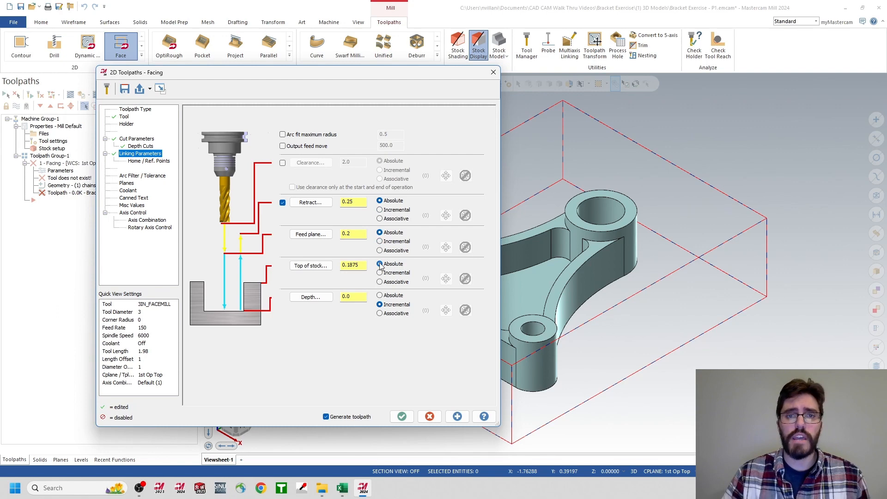
click(380, 296)
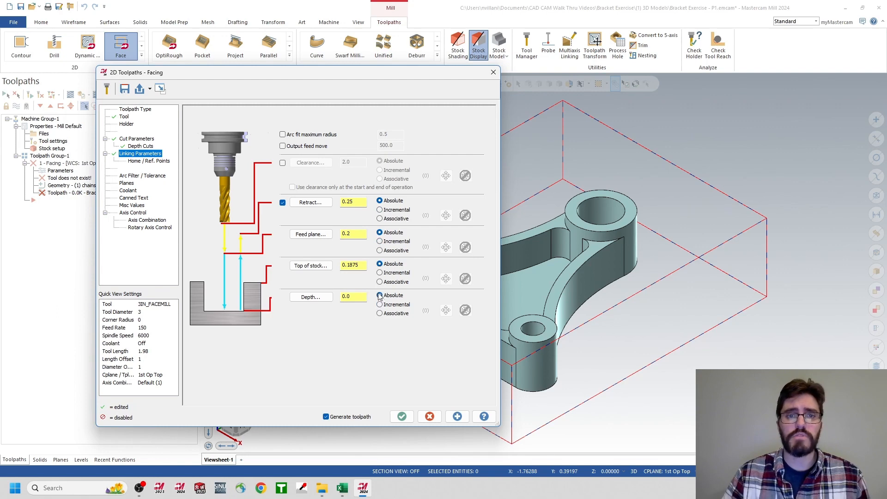
- Take the top of stock from an upper stock corner and the depth from the large boss's top edge, accept the parameters and keep the operation
click(312, 267)
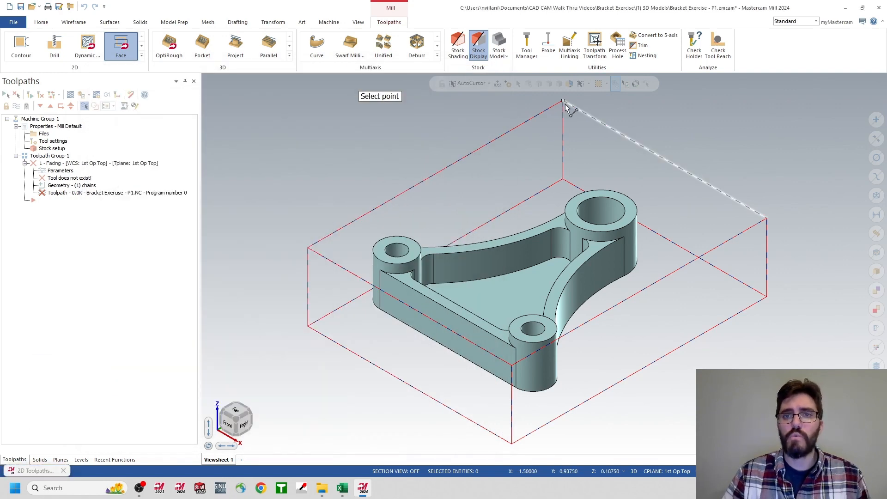
click(308, 248)
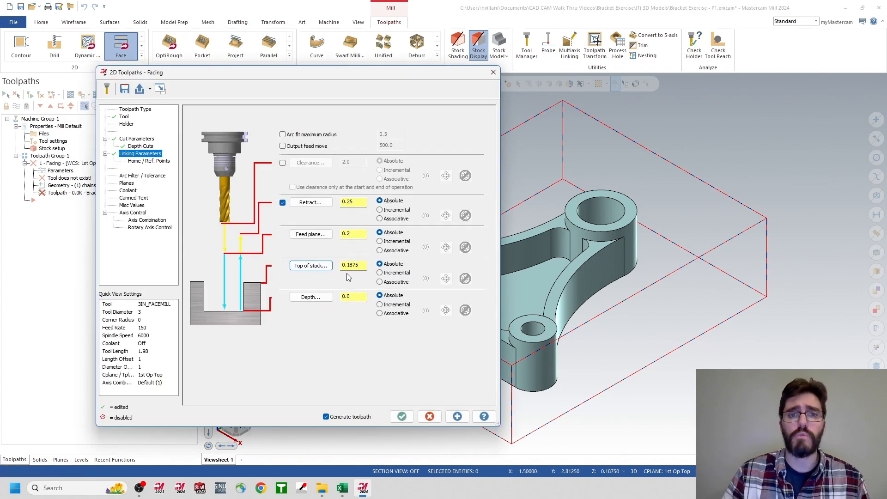
click(312, 297)
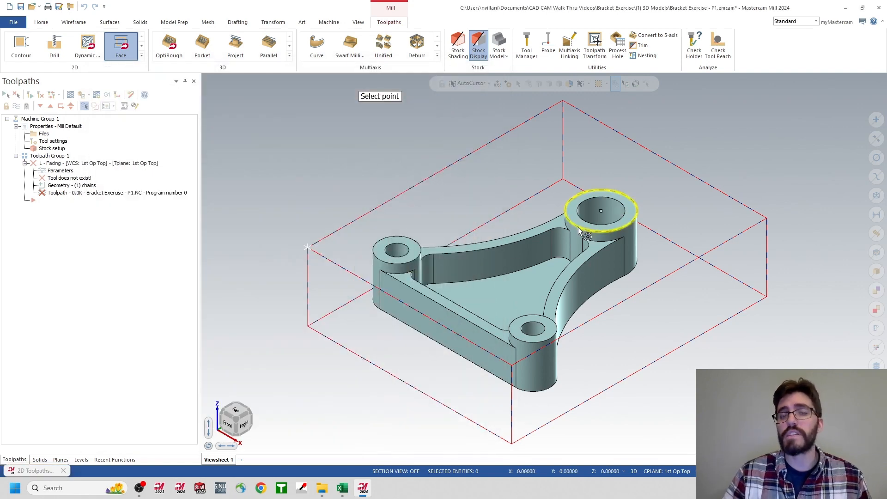
click(578, 227)
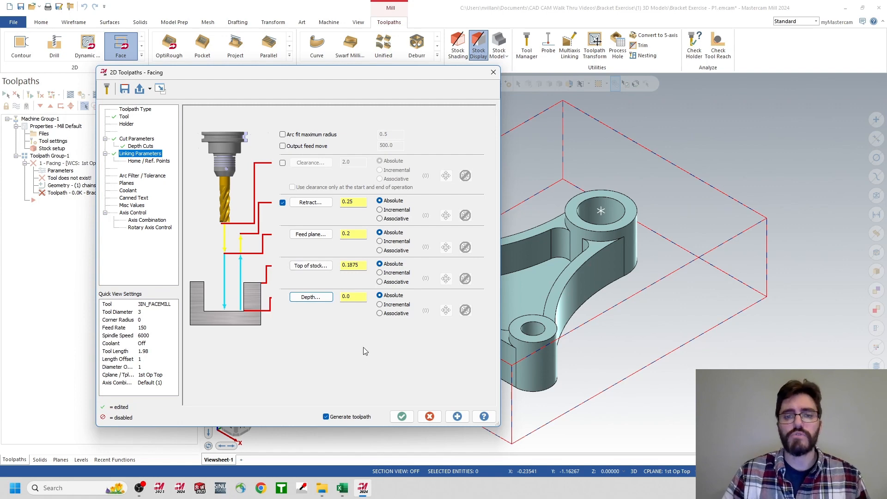
click(402, 418)
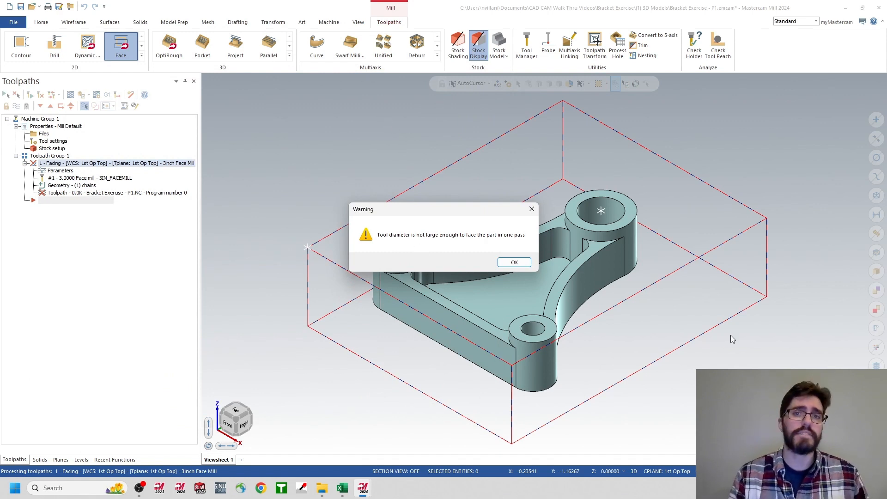
click(514, 262)
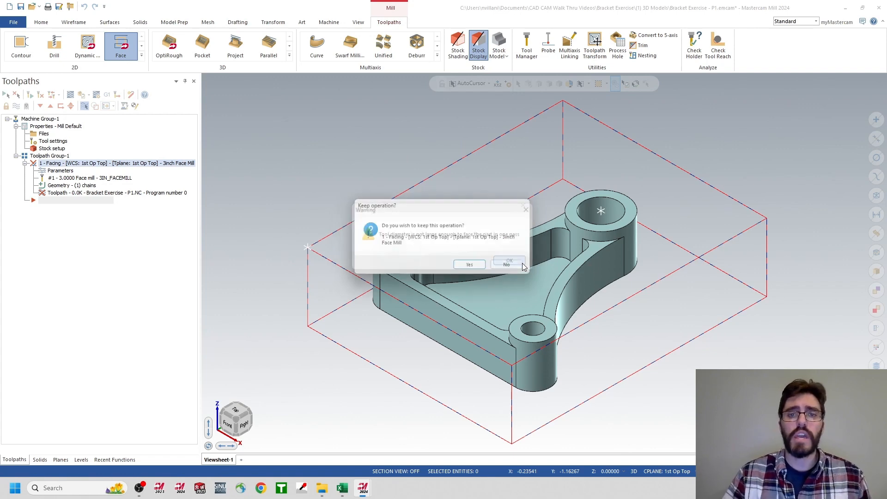
click(471, 267)
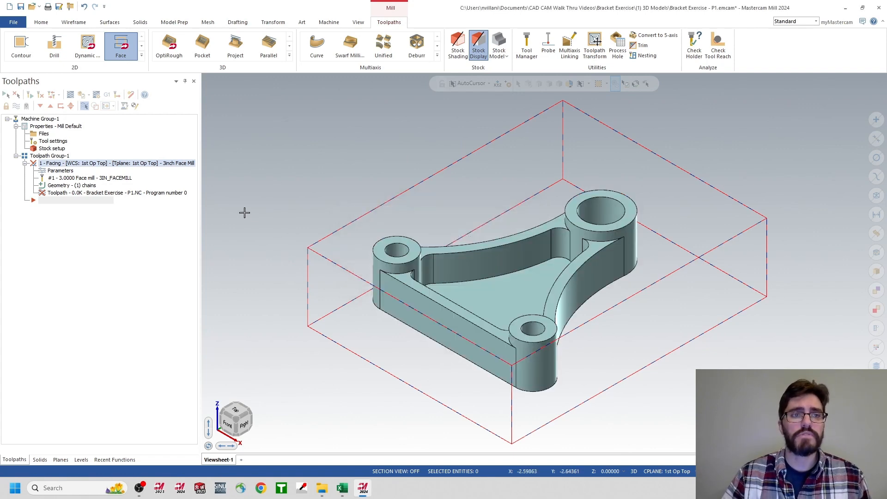
- Reopen the facing operation's cut parameters, enable Auto angle and generate the toolpath
click(62, 171)
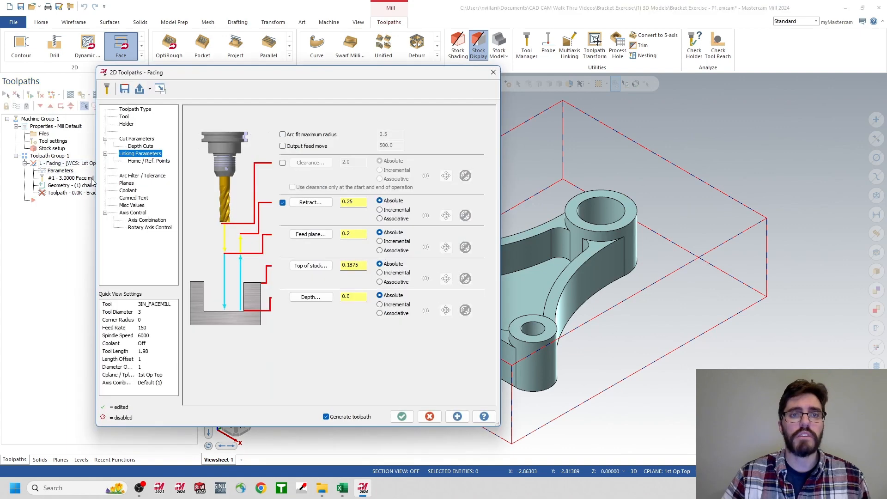
click(137, 139)
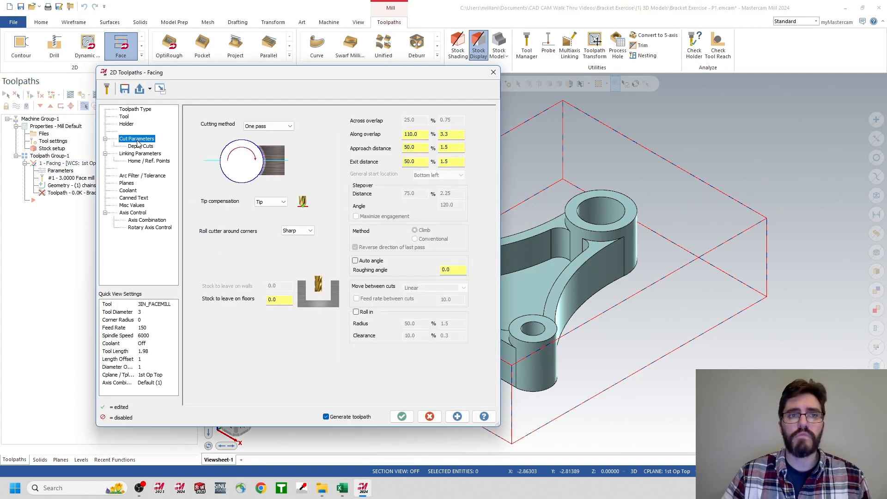
click(359, 262)
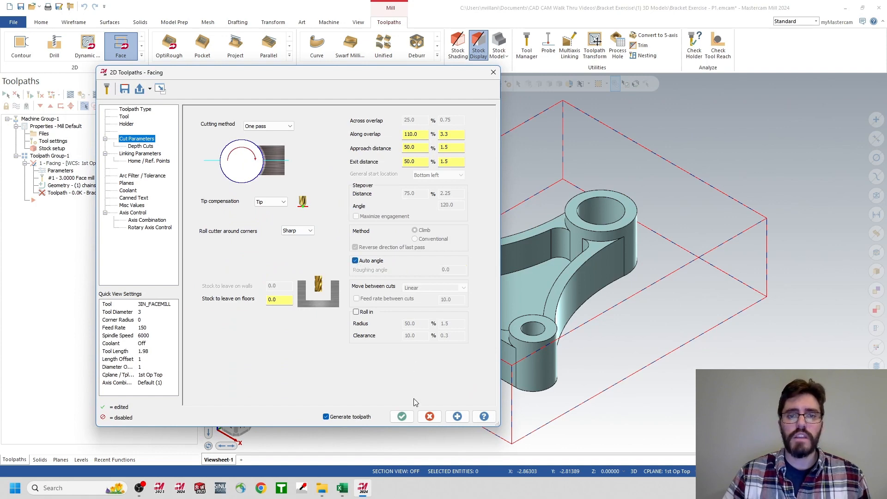
click(401, 416)
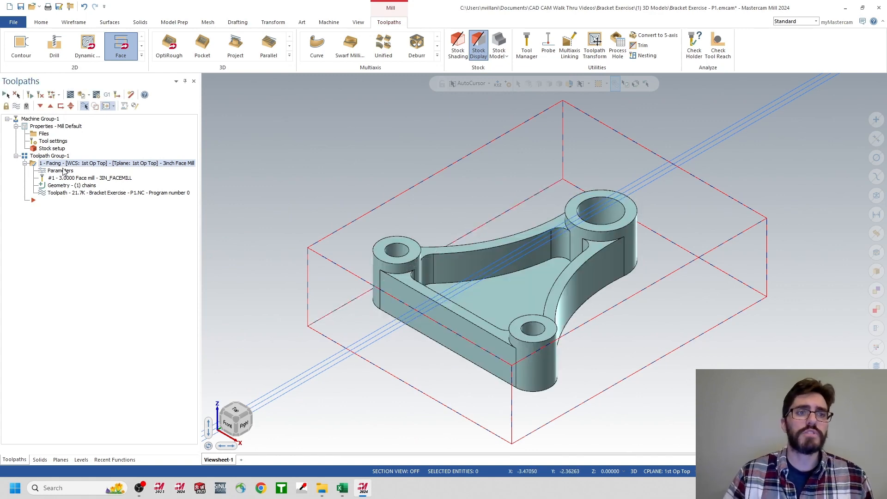
- Verify the facing operation by playing its simulation in a maximized Mastercam Simulator, and close the simulator
click(81, 99)
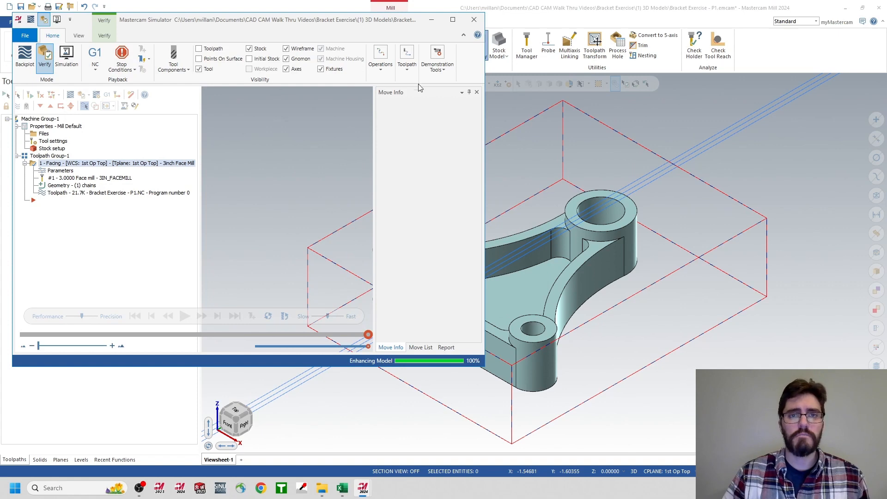
click(453, 20)
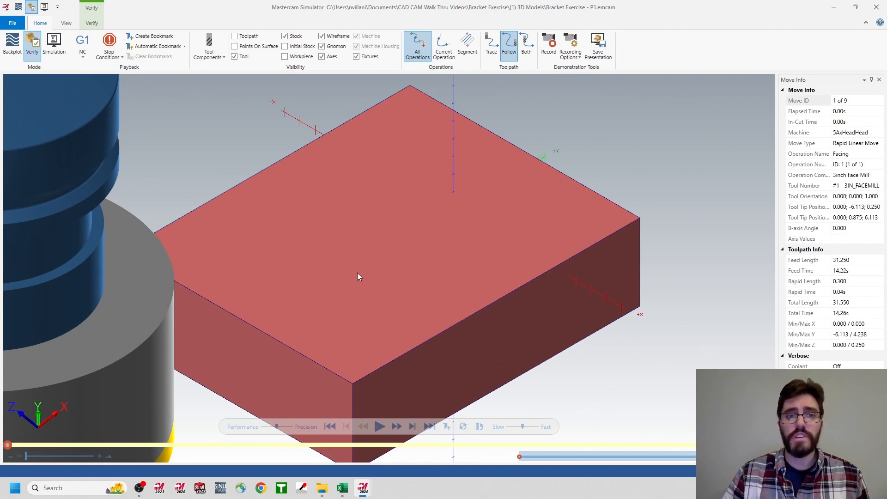
click(379, 427)
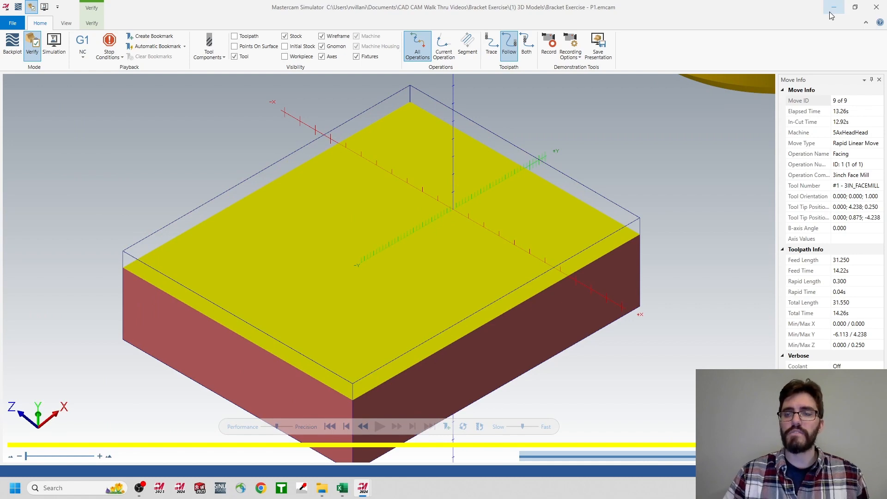
click(871, 10)
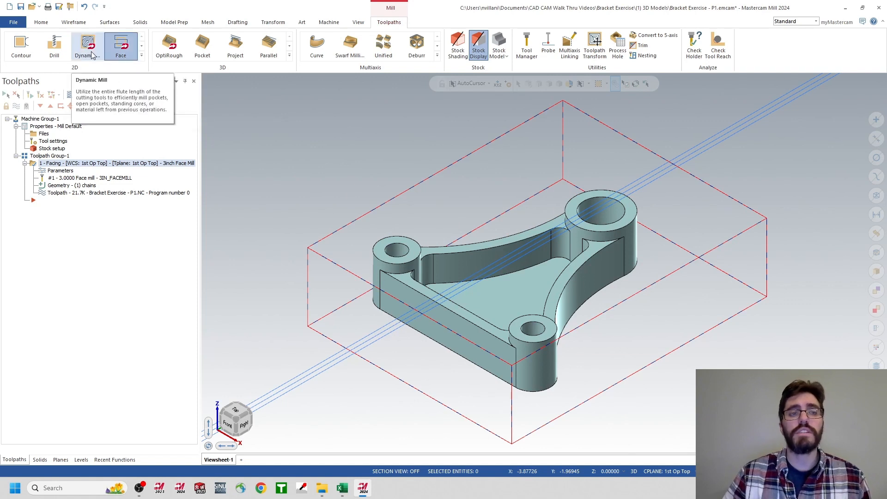
- Create a Dynamic Mill toolpath with the stock's top rectangle chained as the machining region and the Stay inside strategy
click(141, 58)
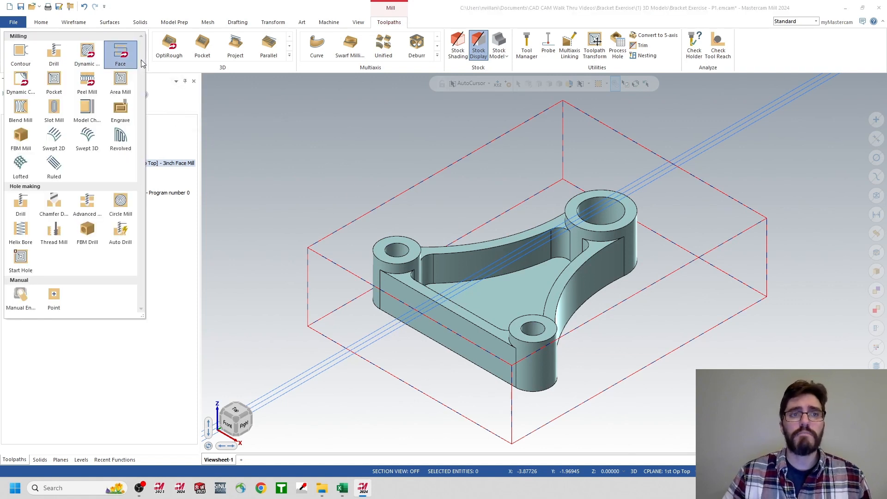
click(88, 51)
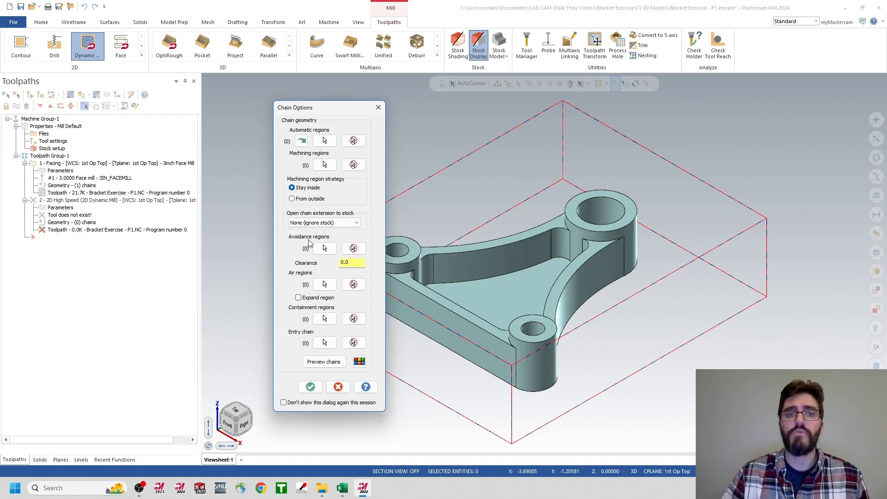
click(322, 165)
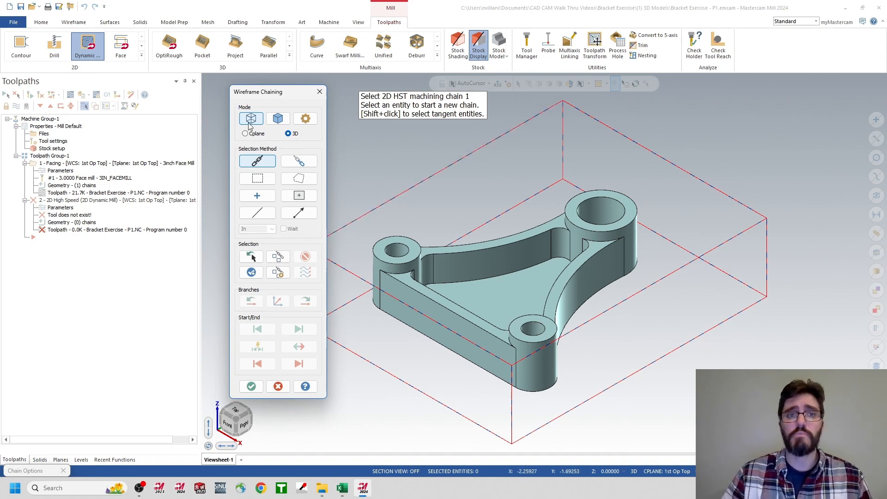
click(394, 195)
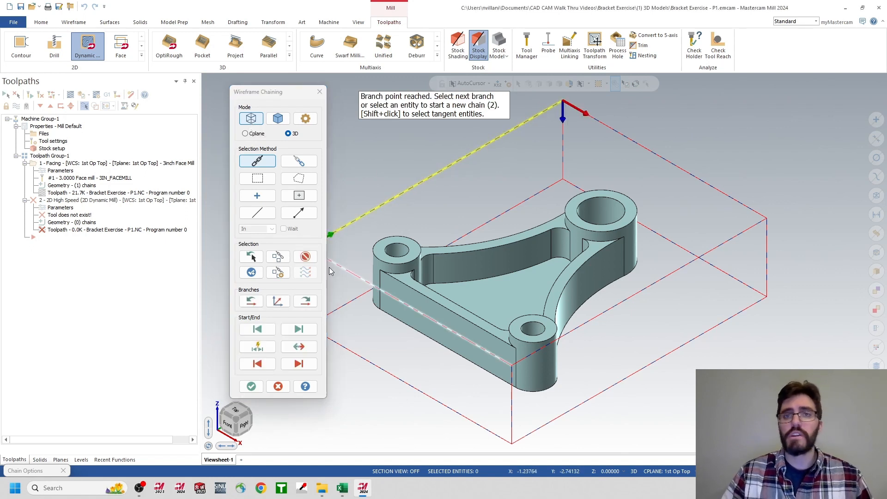
click(299, 364)
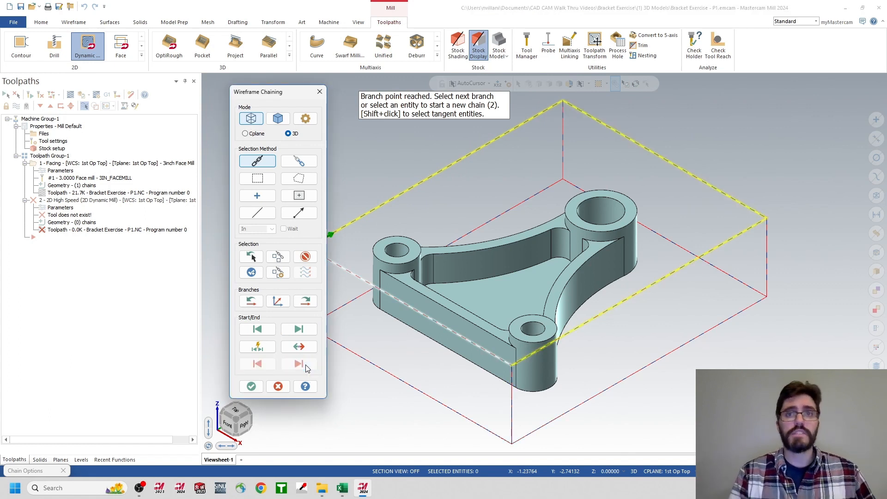
click(252, 387)
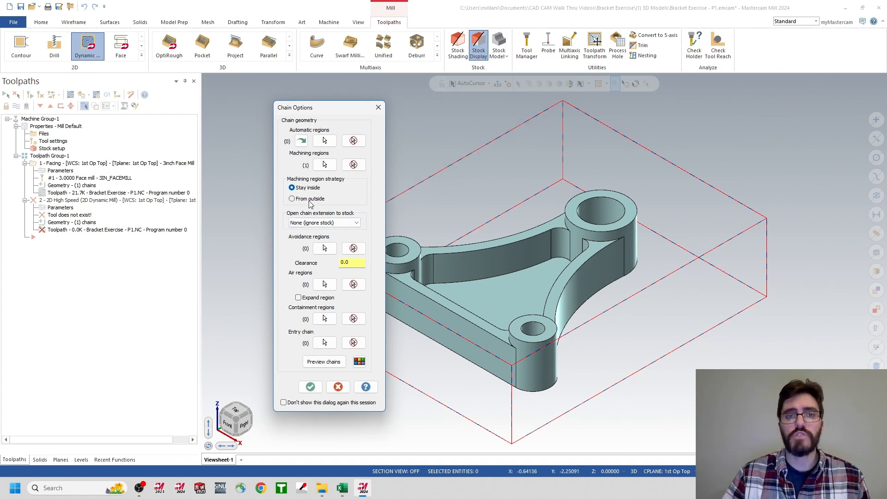
click(292, 199)
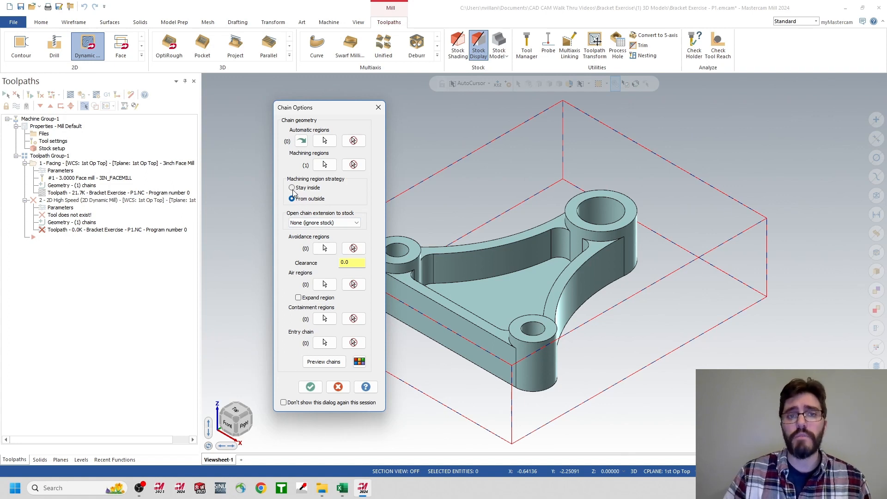
click(291, 188)
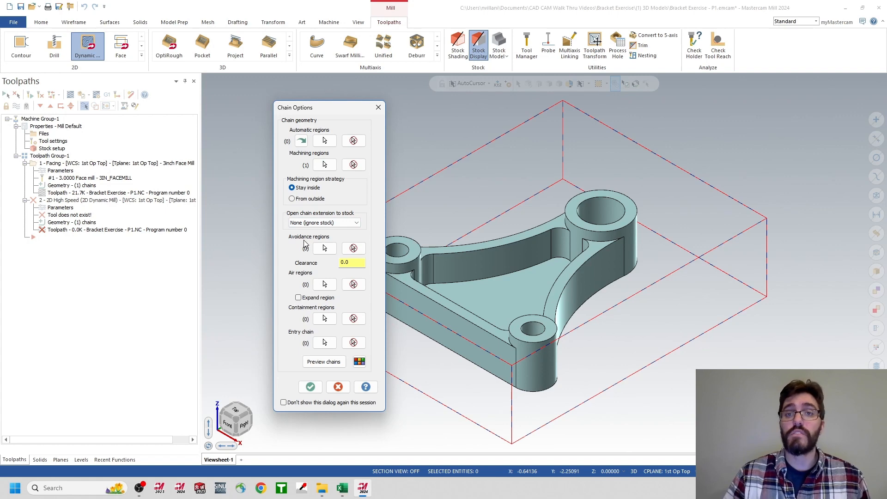
- Chain the bracket's bottom outer loop from the solid as the avoidance region and accept the chain options
click(322, 248)
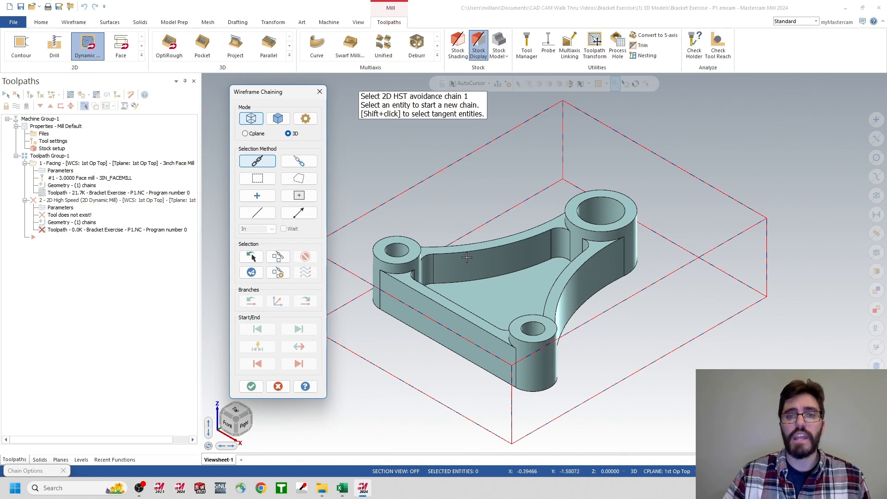
click(277, 120)
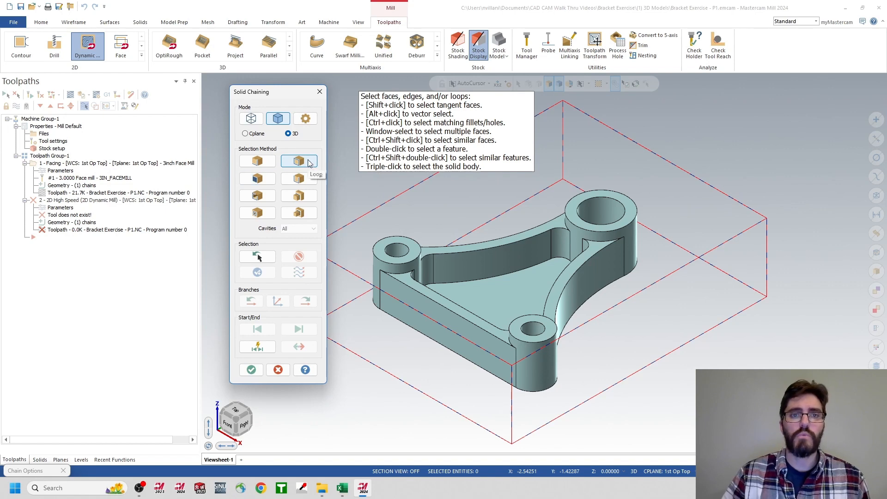
click(442, 350)
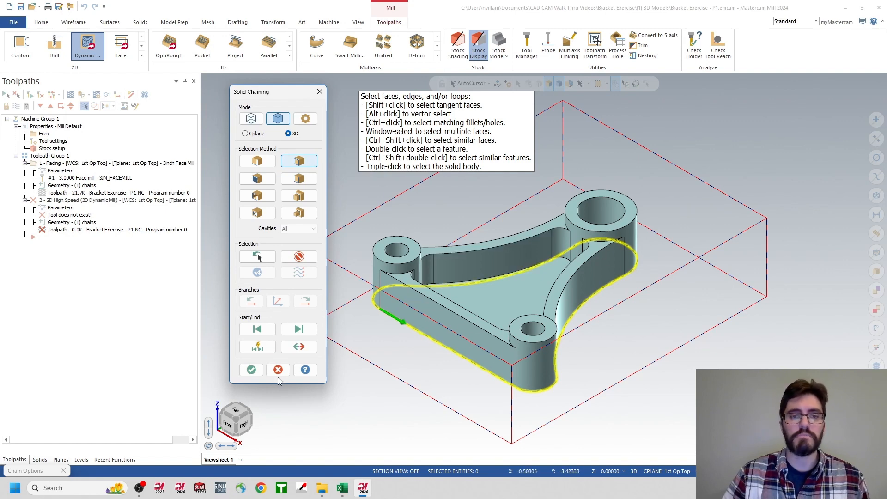
click(251, 370)
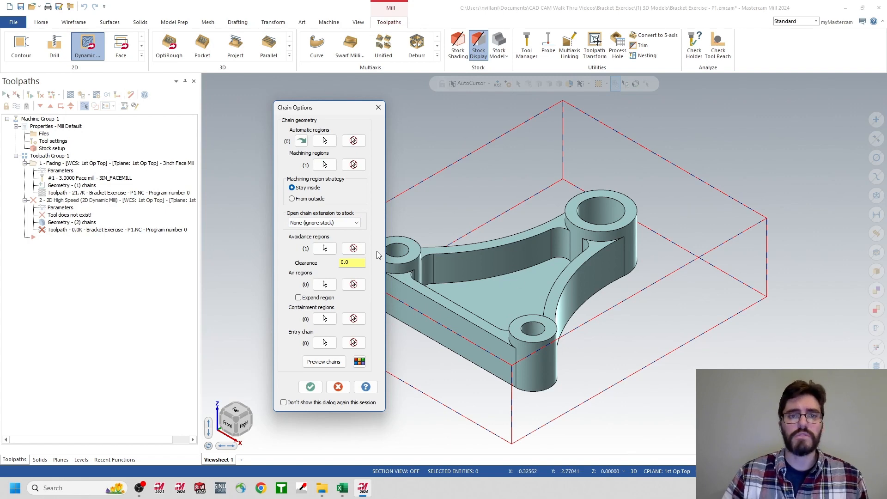
click(317, 387)
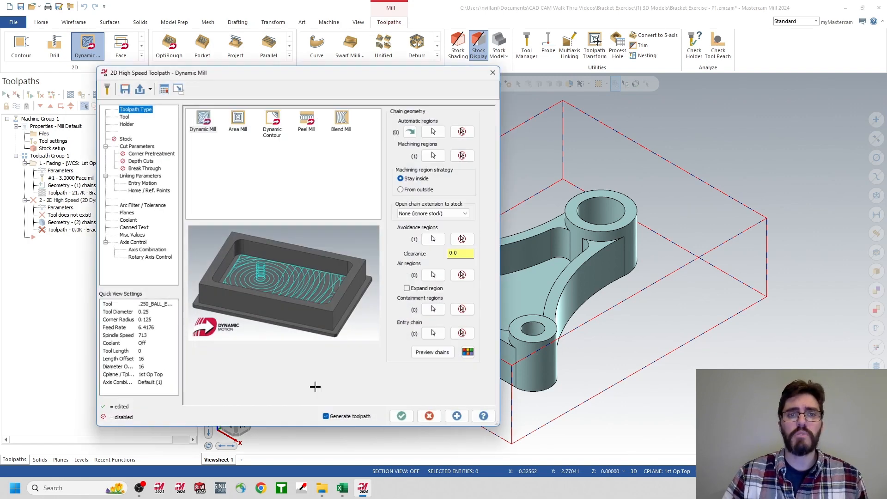
- Select tool 2, the .625_ENDMILL_R roughing end mill, and enter the comment ".625 Ednmill - Rough"
click(125, 119)
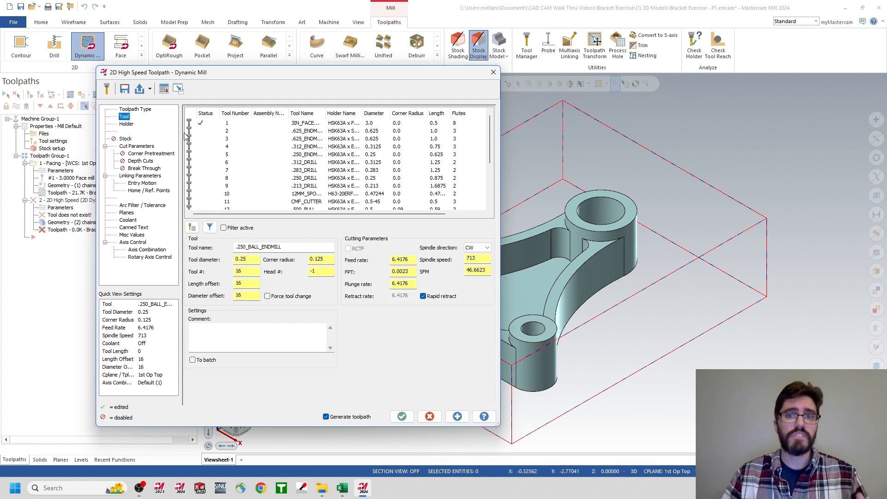
click(232, 131)
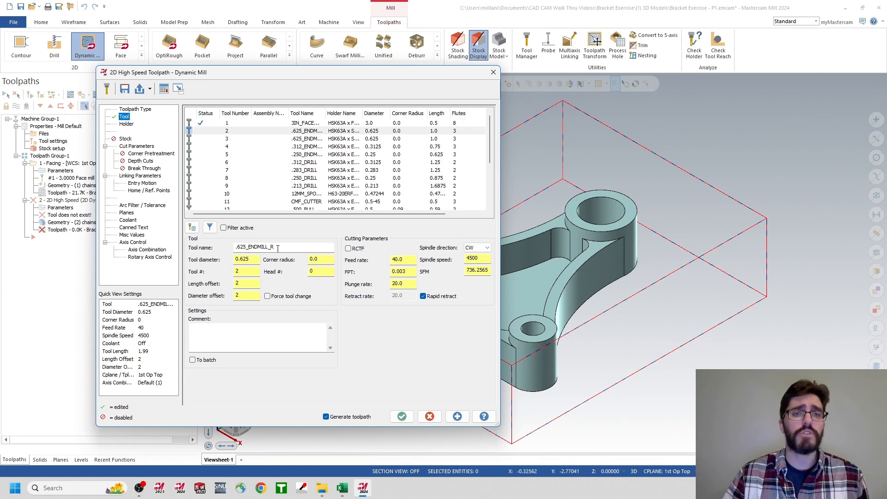
click(304, 139)
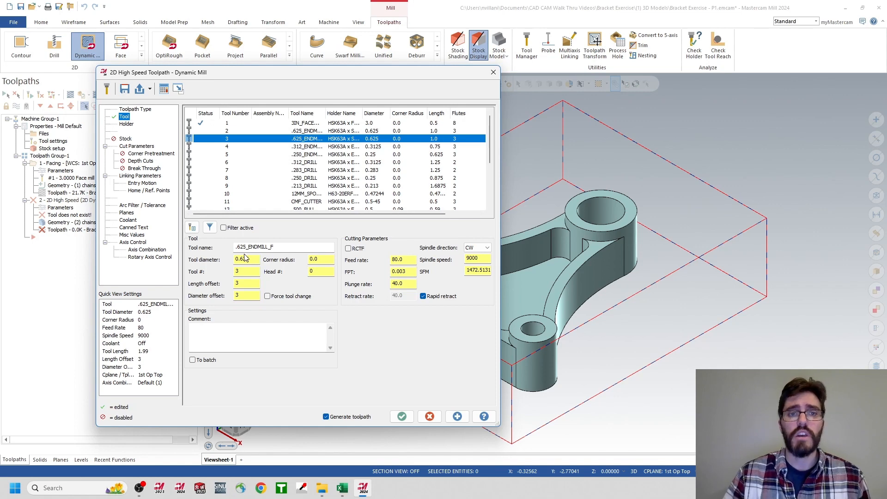
click(294, 132)
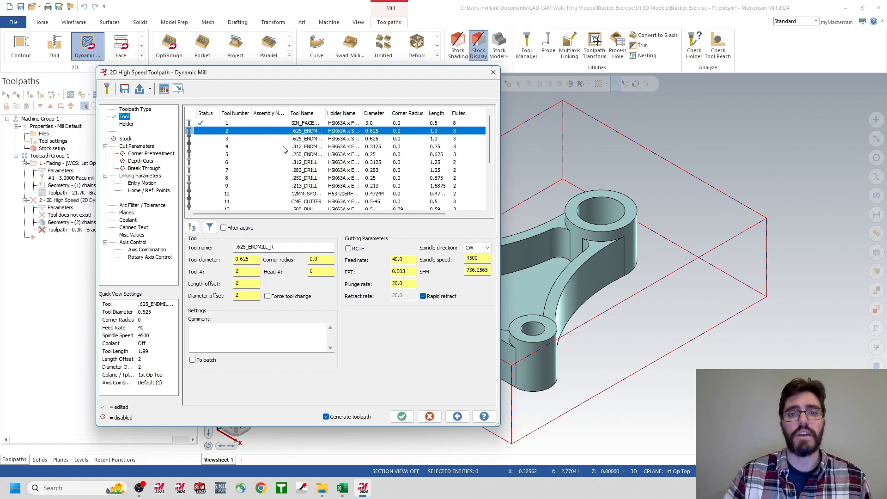
click(214, 339)
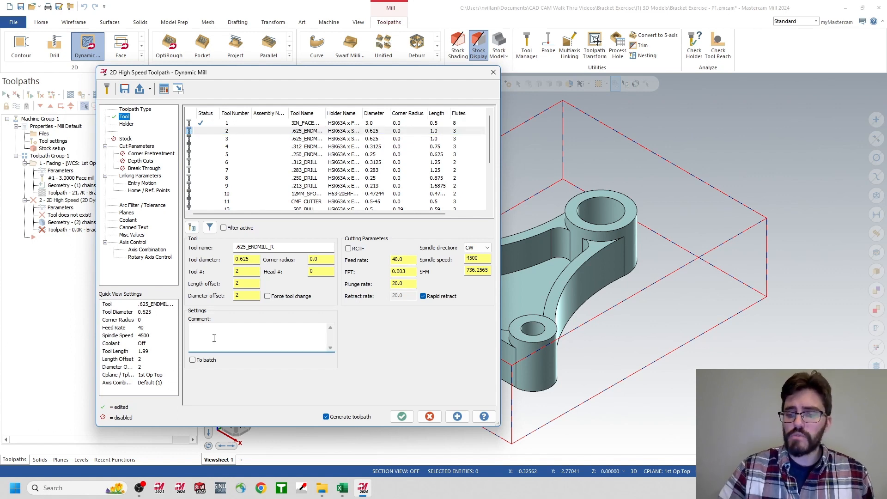
text(.625 E)
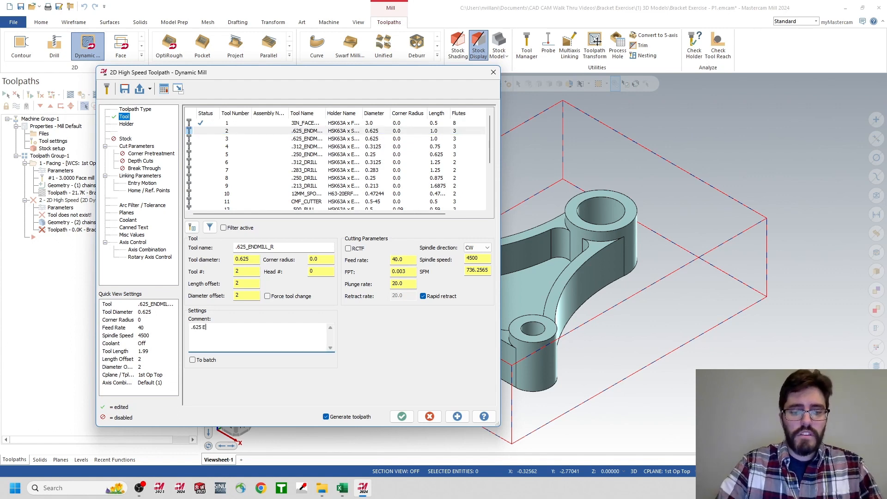
text(dnmill)
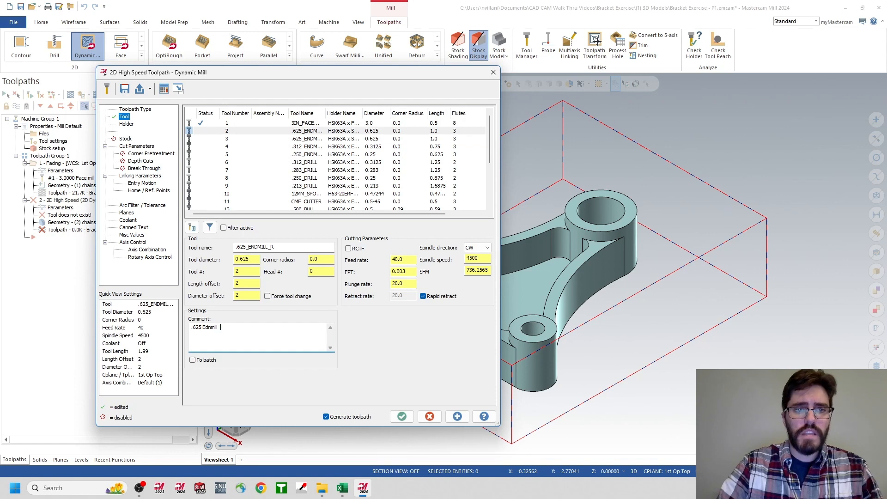
text( - Rough)
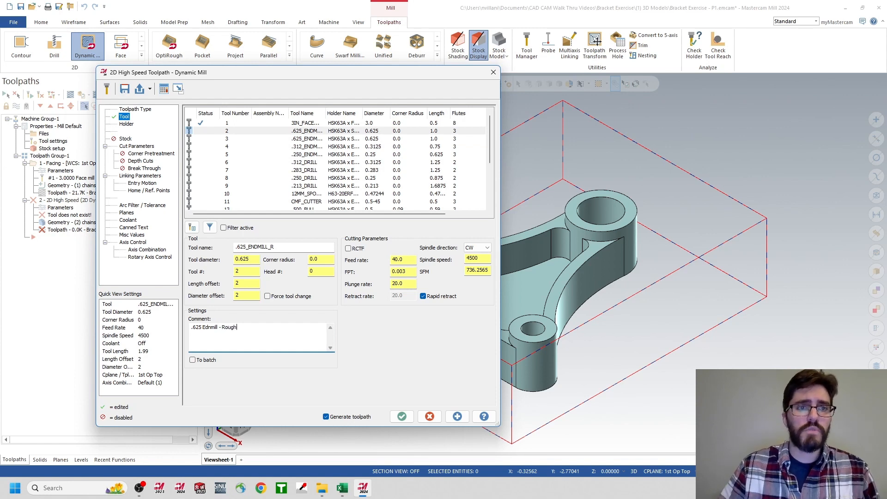
- Set the stock to leave on walls and floors to 0.005 and check the depth cuts settings
click(136, 146)
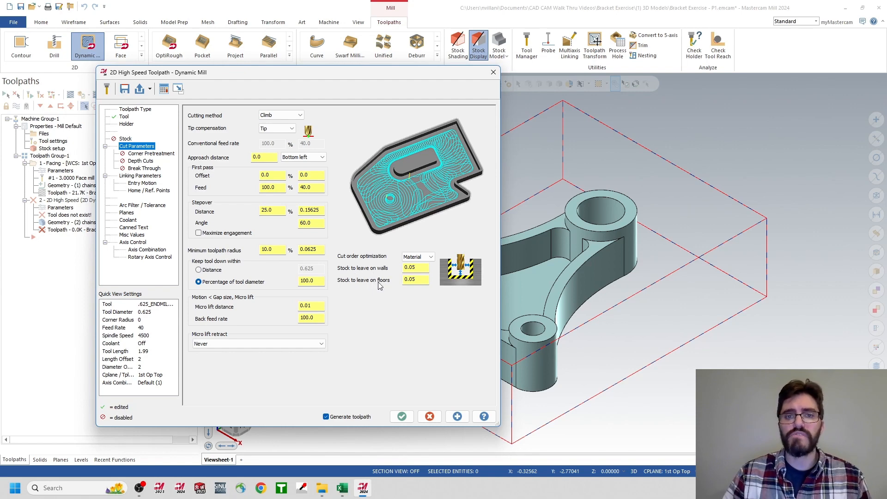
click(410, 267)
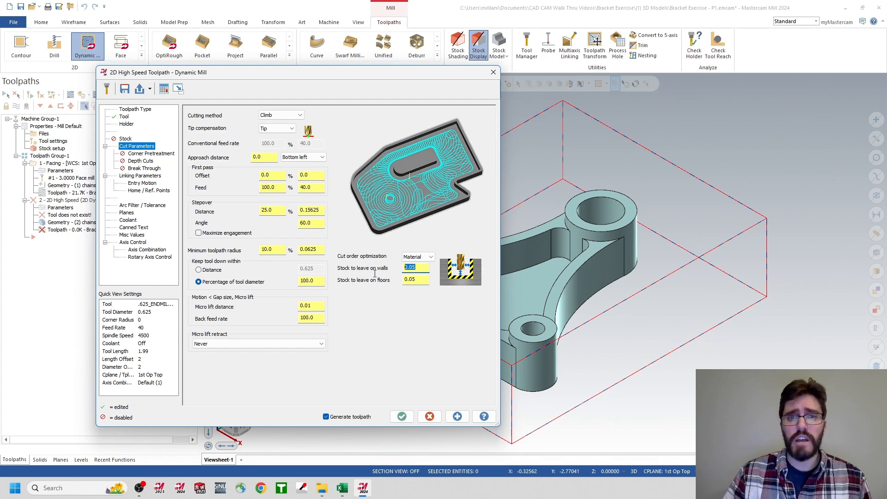
text(.005)
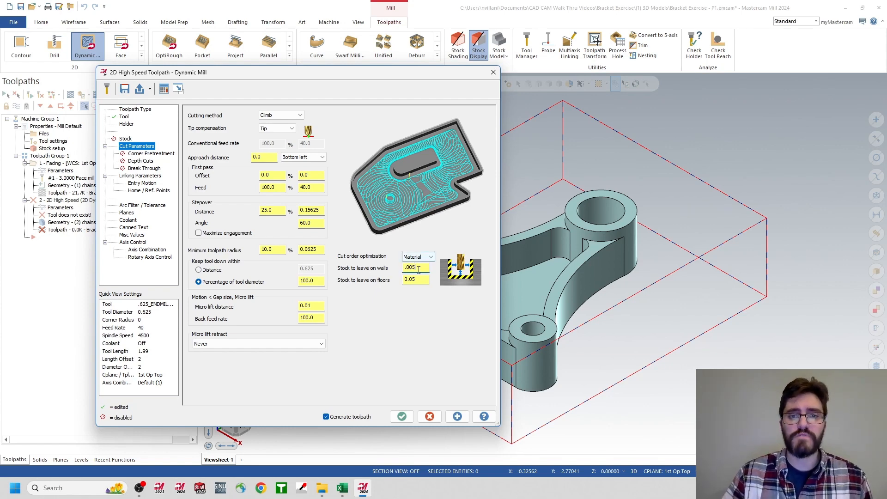
key(Tab)
text(.00)
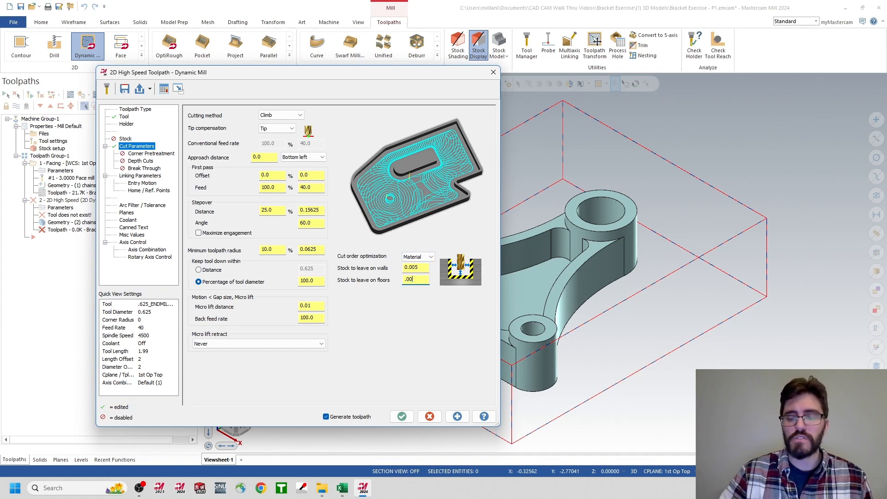
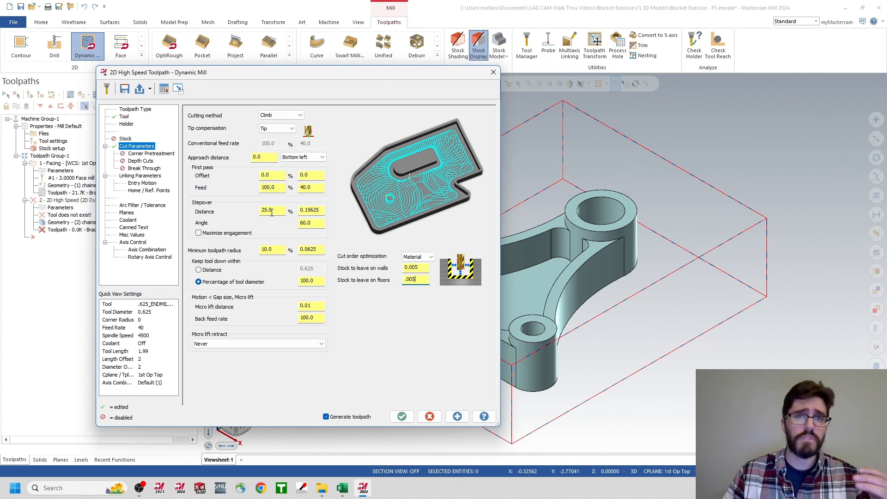
click(140, 162)
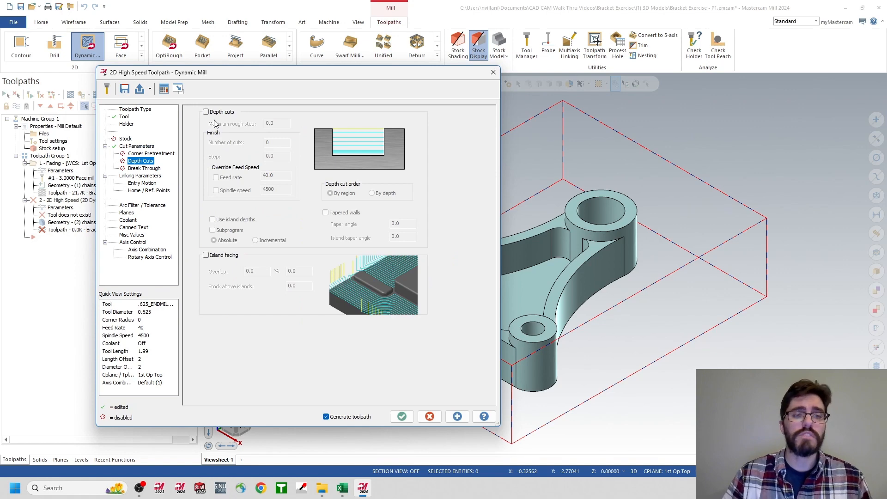
- Set the feed plane and depth to absolute, and take the top of stock from the large boss's top edge
click(140, 176)
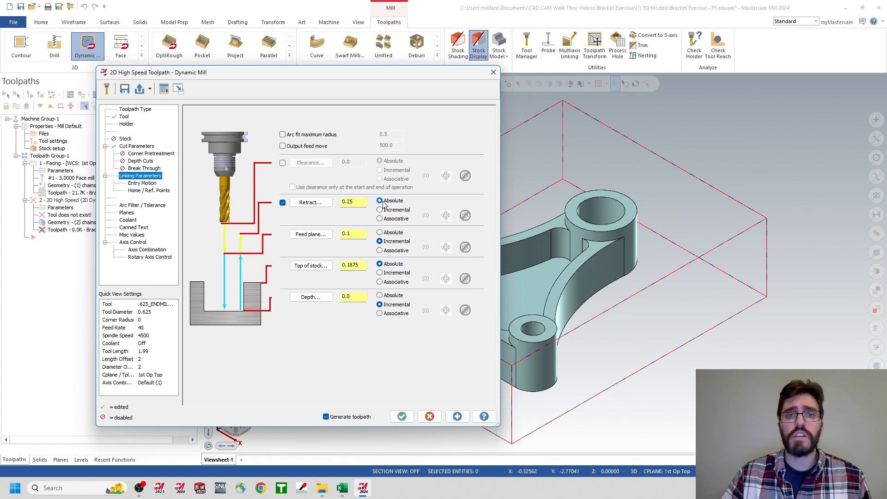
click(380, 233)
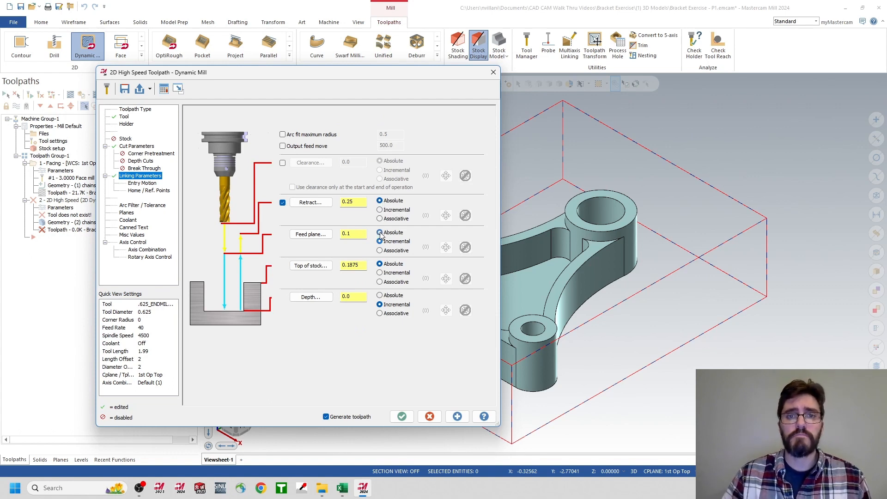
click(380, 296)
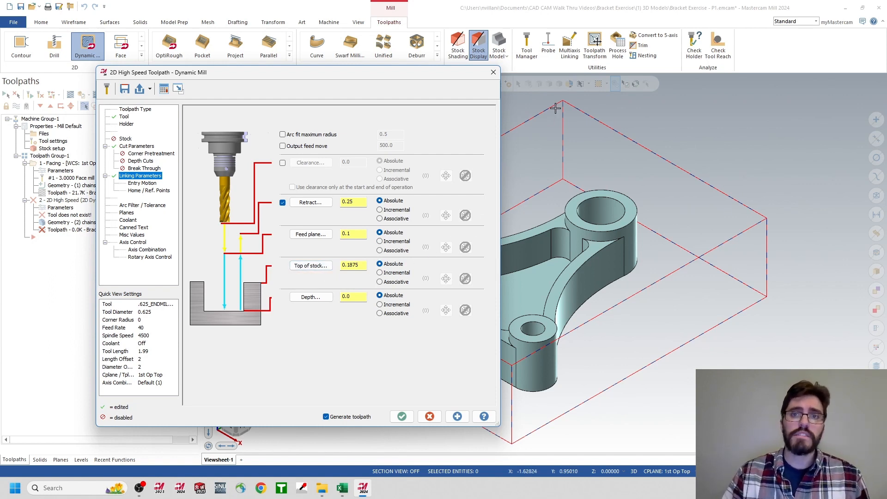
click(312, 267)
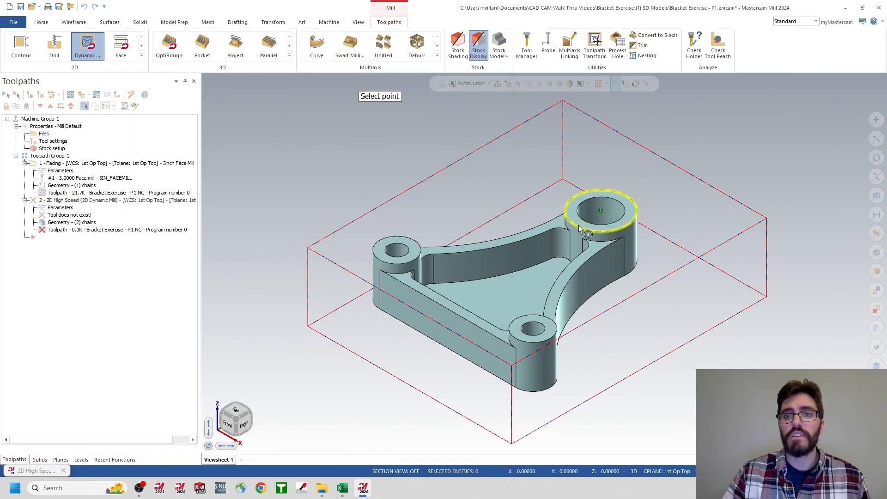
click(579, 226)
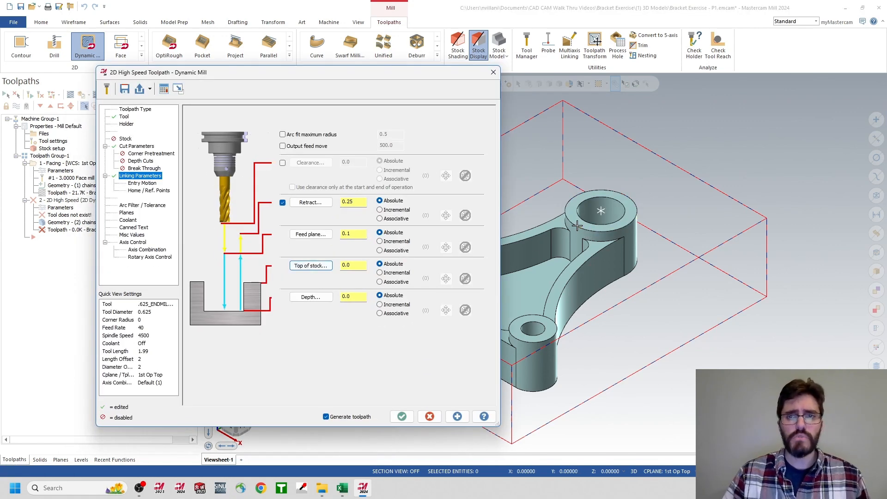
- Take the depth from the bracket's bottom corner, lower it by 0.0625 to -0.6875, and generate the toolpath
click(311, 297)
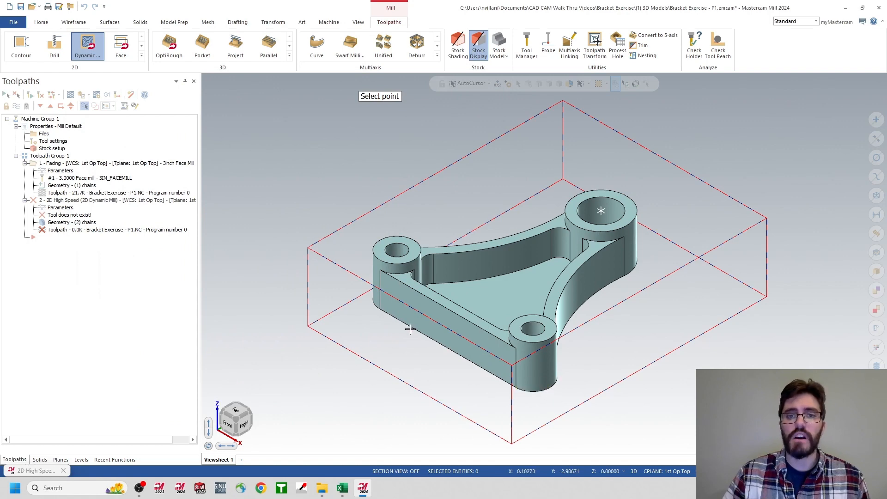
click(380, 310)
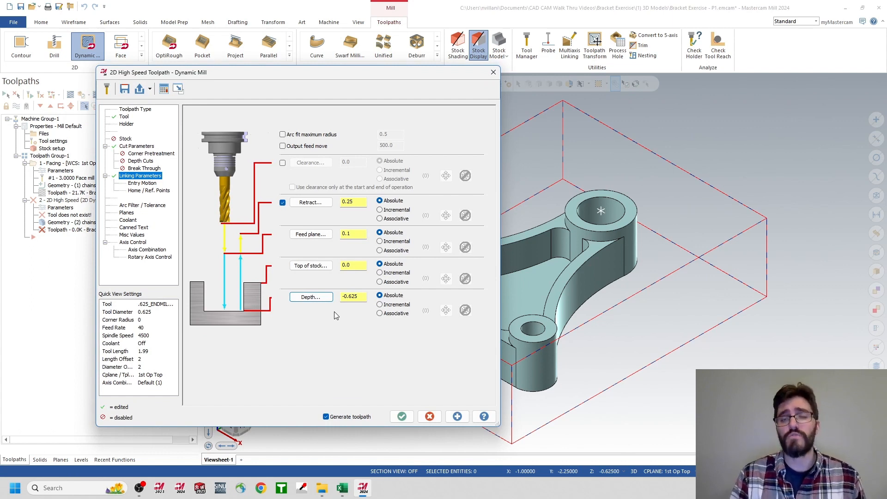
click(361, 298)
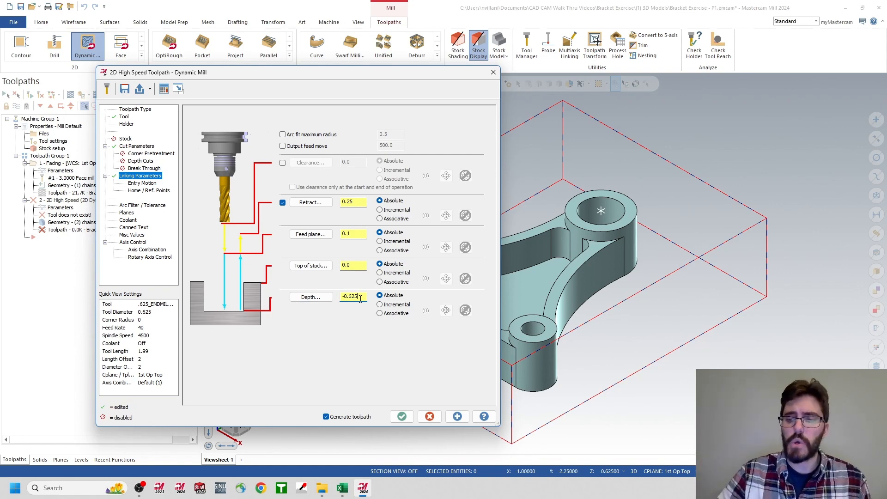
text(-.0625)
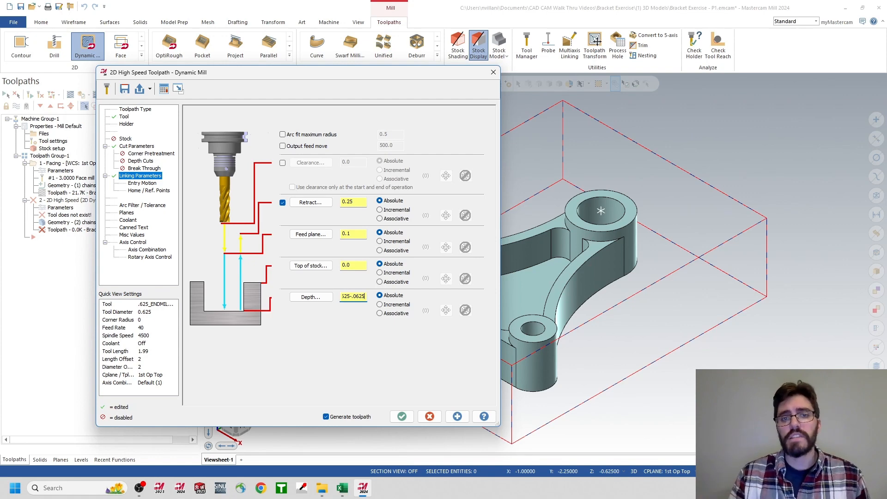
key(Return)
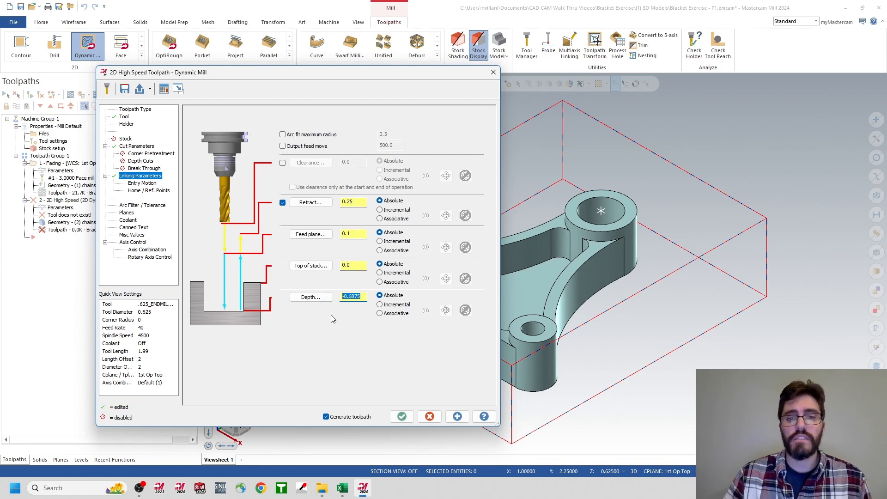
click(398, 415)
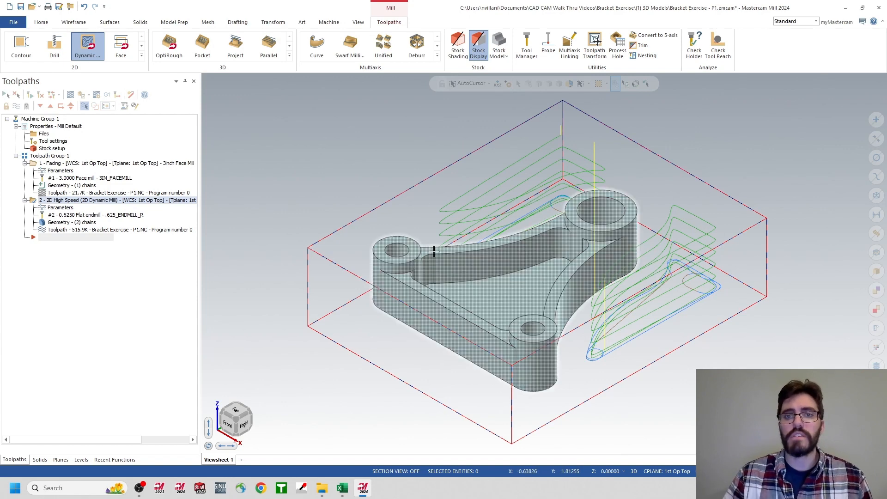
- Reopen the Dynamic Mill parameters, change the machining region strategy to From outside, and regenerate the toolpath
click(95, 208)
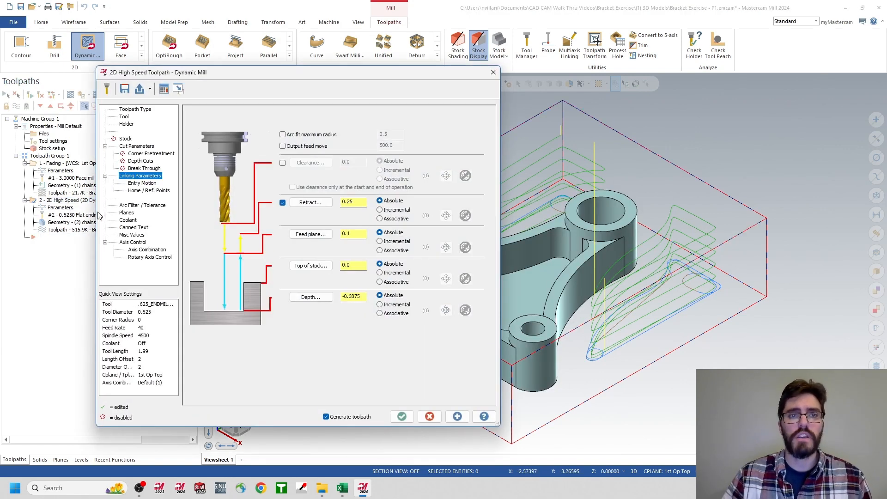
click(125, 110)
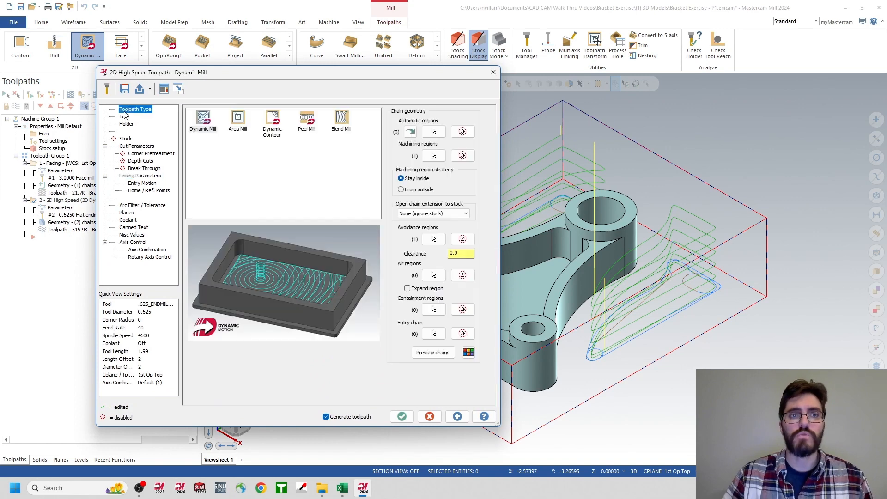
click(401, 189)
click(402, 417)
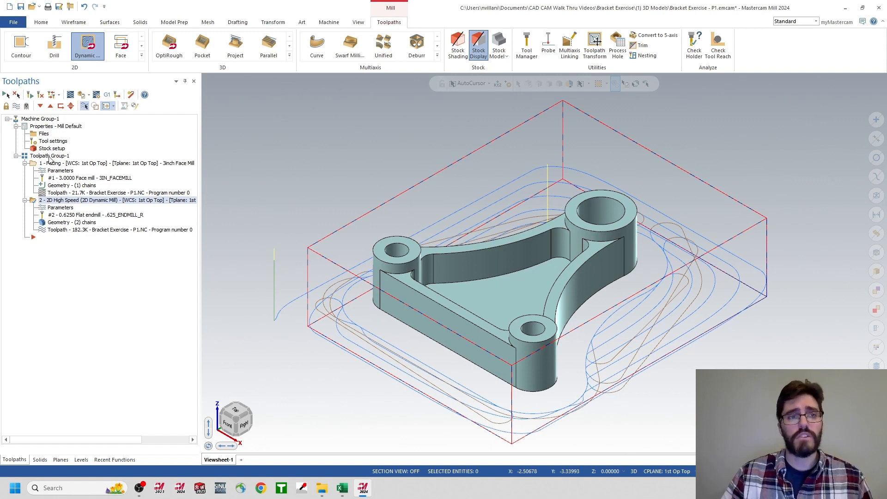
- Verify both operations of the toolpath group in simulation, with the color loop turned on to distinguish the cuts
click(50, 157)
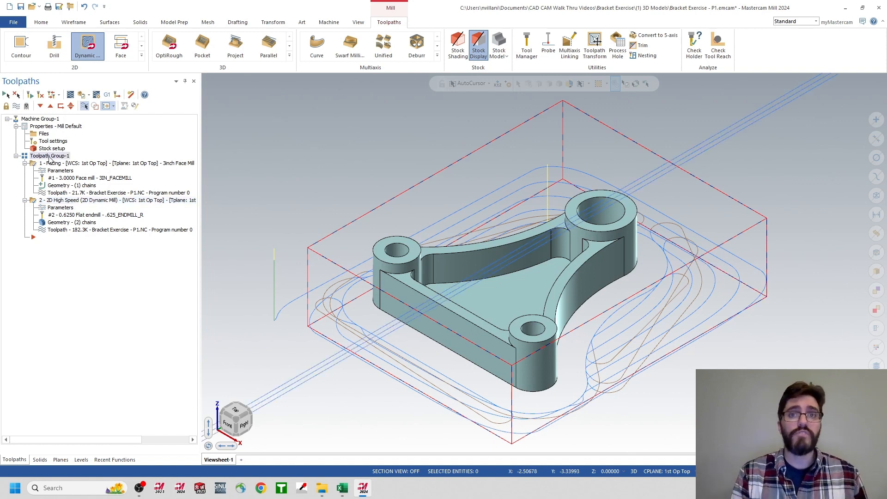
click(81, 96)
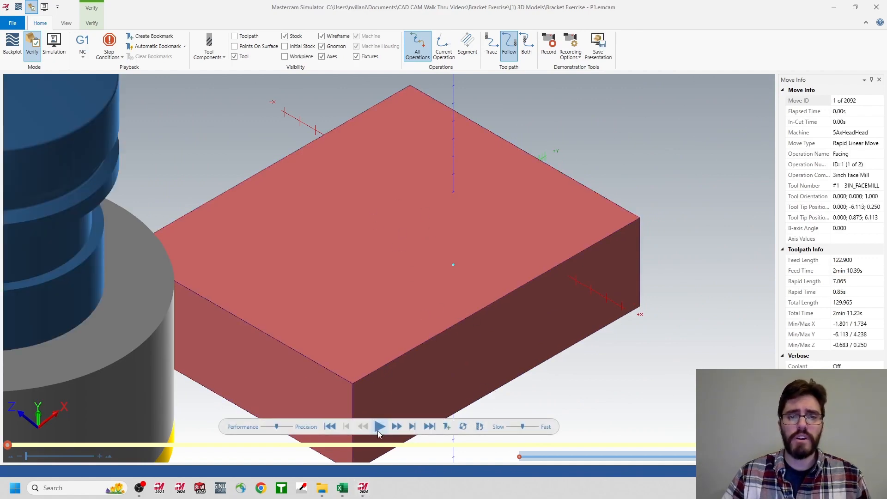
click(378, 428)
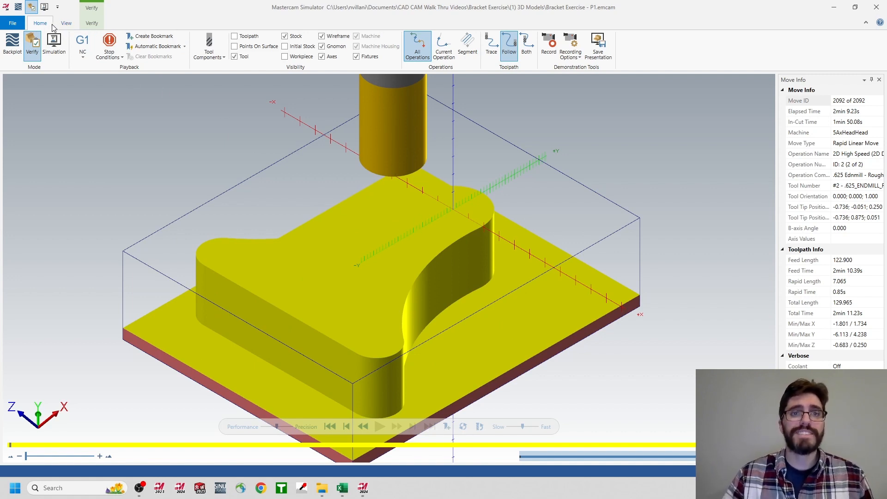
click(92, 23)
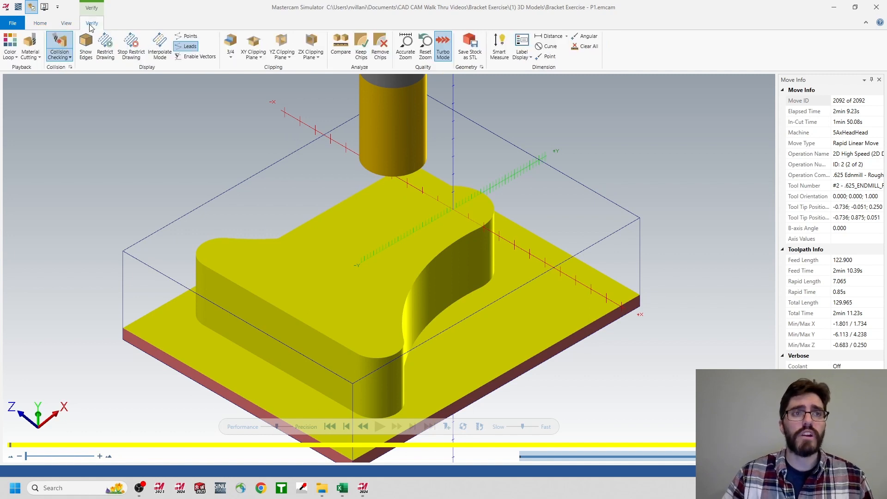
click(9, 45)
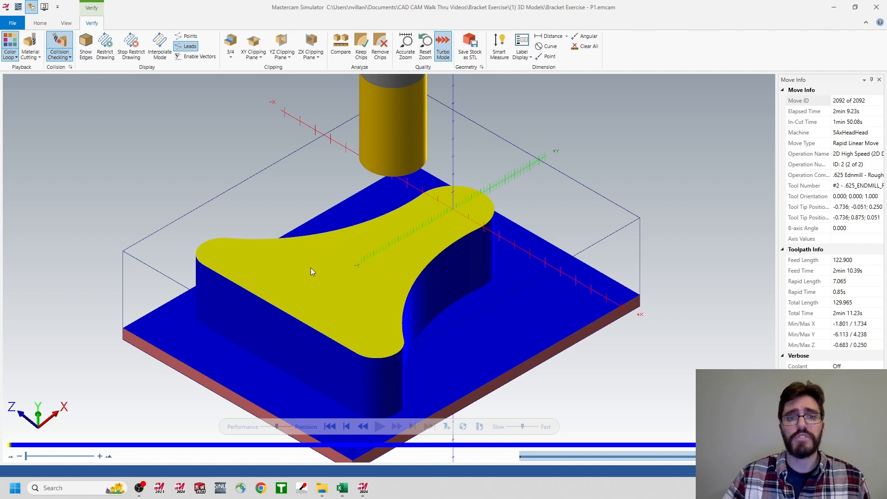
click(879, 8)
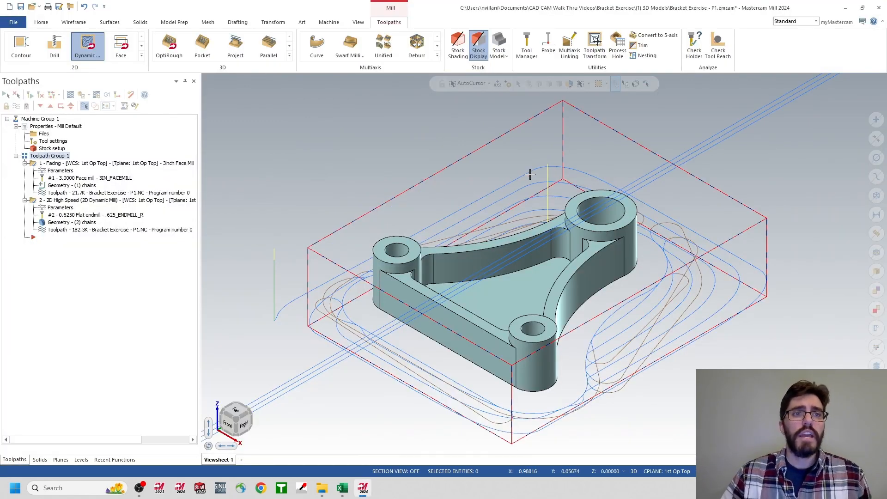
- Create a 2D Contour toolpath with the bracket's bottom outer edge loop as its chain geometry
click(27, 54)
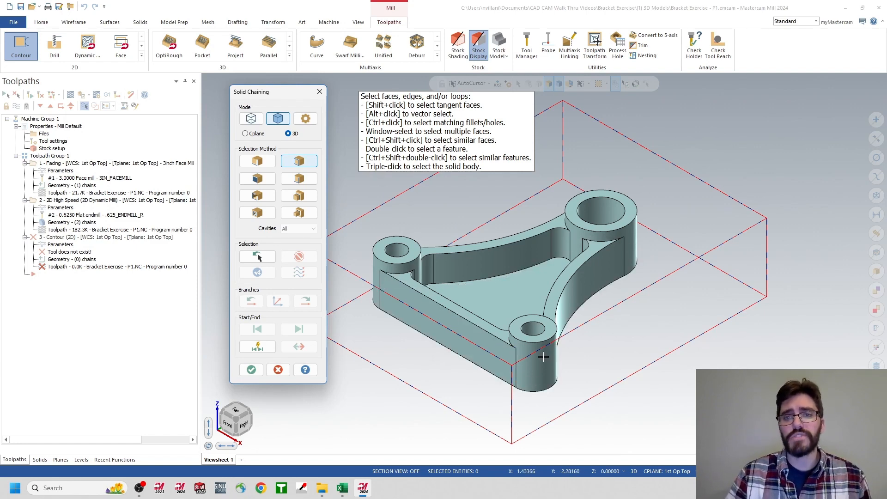
click(503, 381)
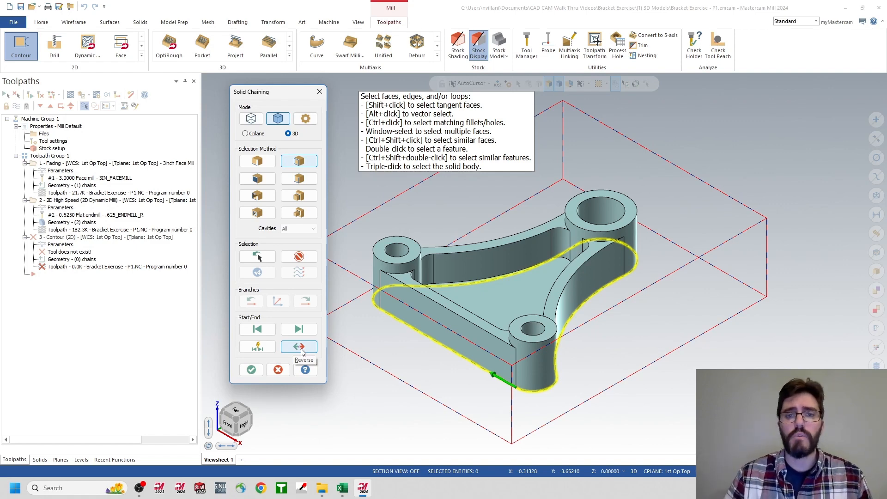
click(252, 370)
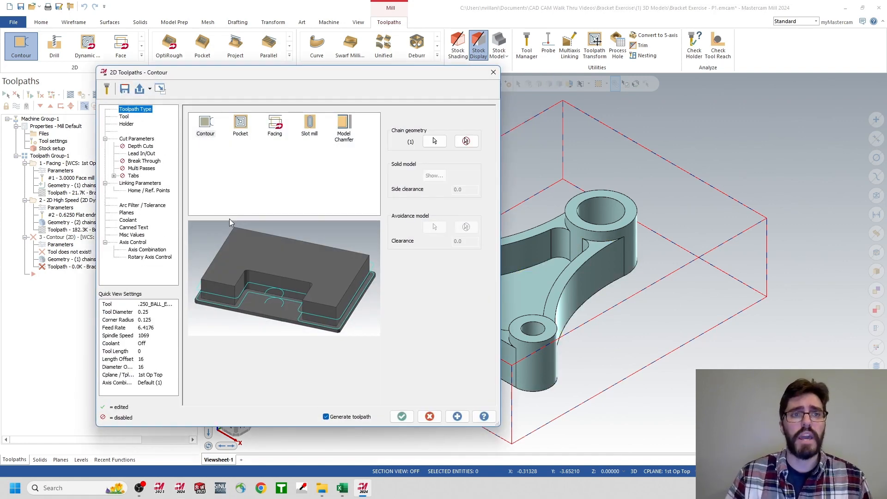
- Choose tool 3, the 0.625 finishing endmill, for the contour and add the comment ".625 Endmill - Finish"
click(125, 117)
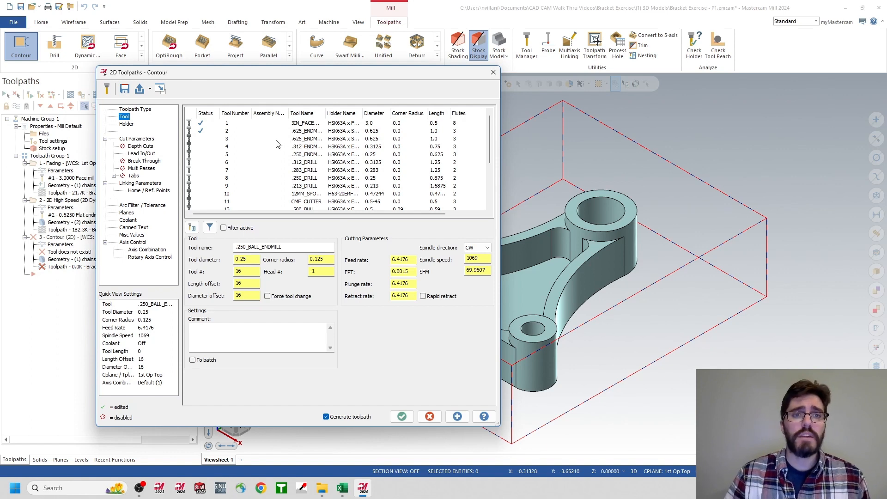
click(228, 139)
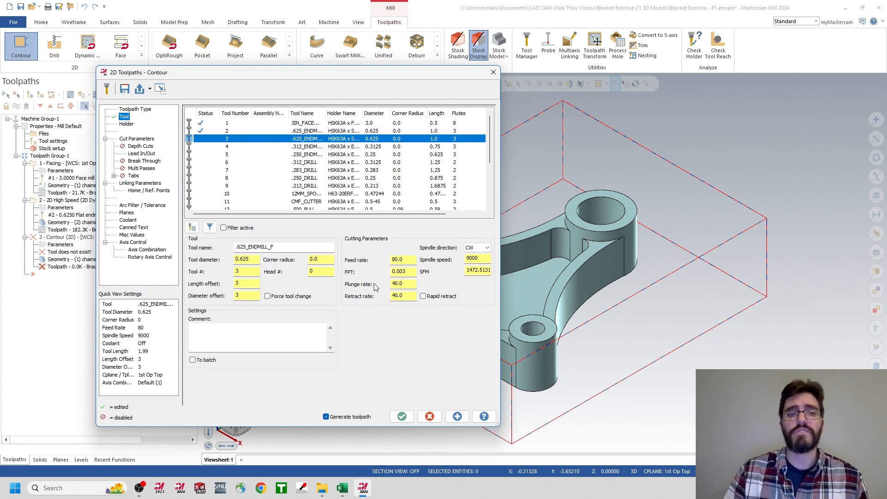
click(234, 338)
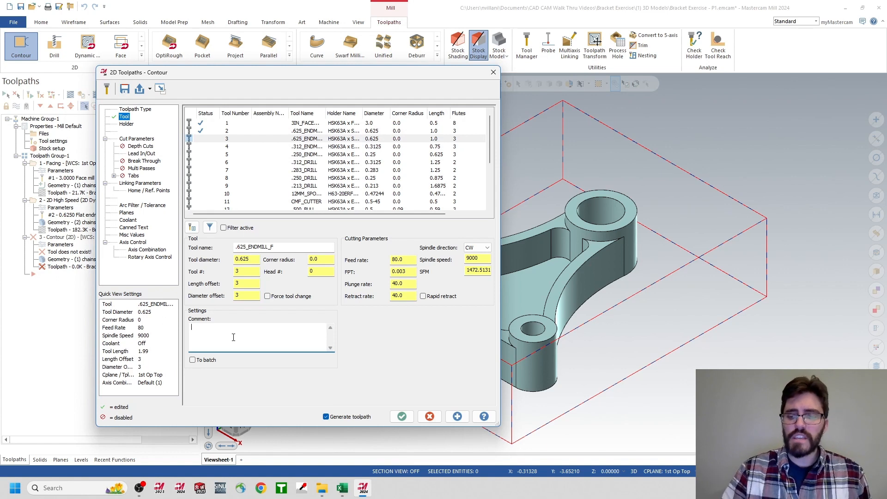
text(.625)
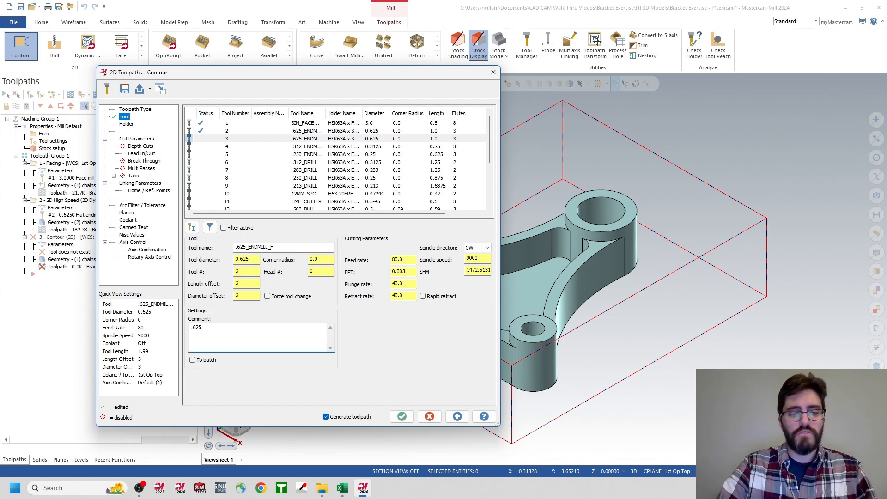
text( Endmill - )
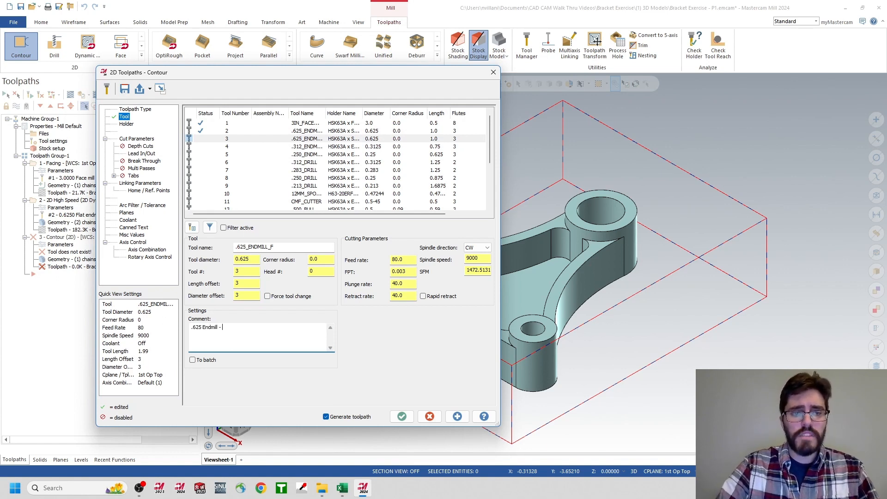
text(Finish)
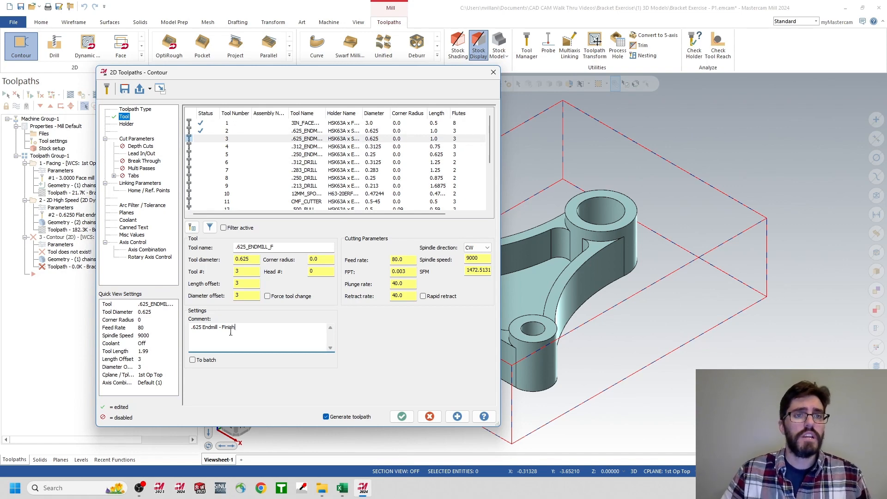
- Set the contour's retract, feed plane and depth to absolute, and take the top of stock from the large boss's top edge
click(137, 139)
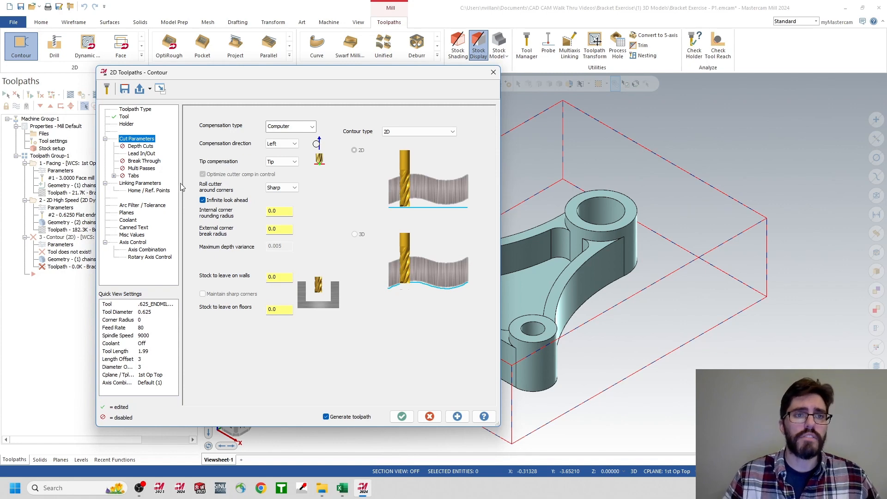
click(144, 146)
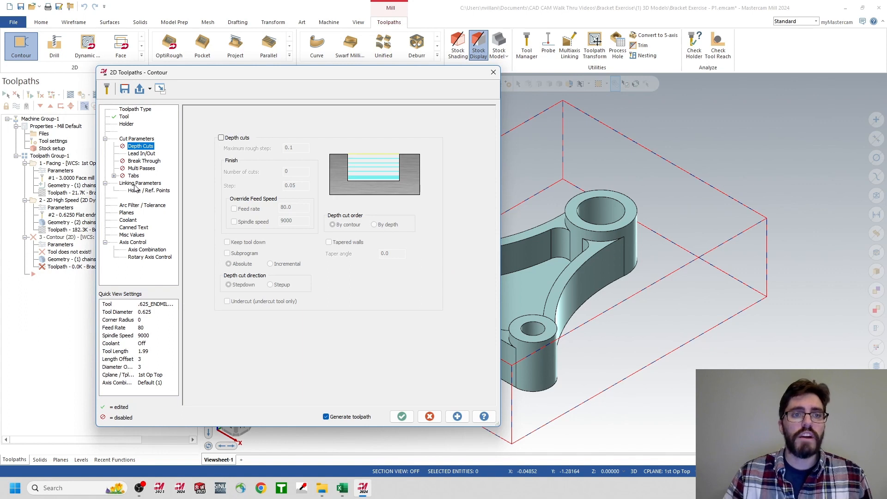
click(141, 155)
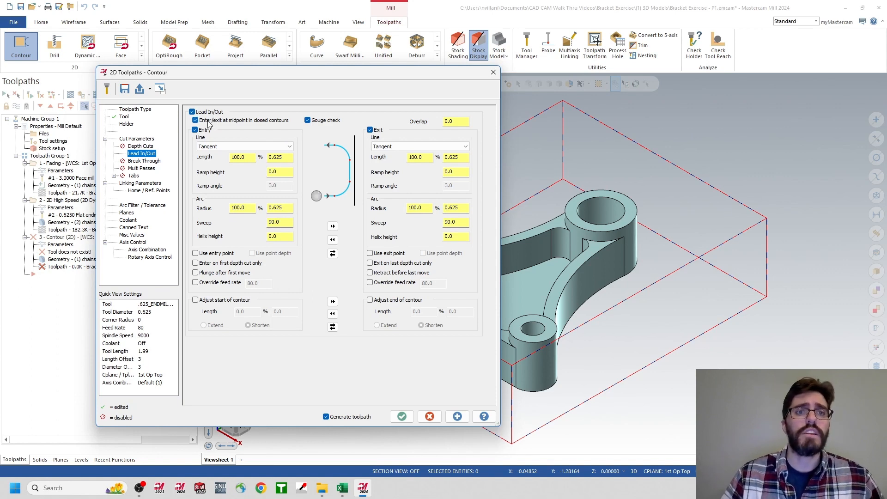
click(140, 183)
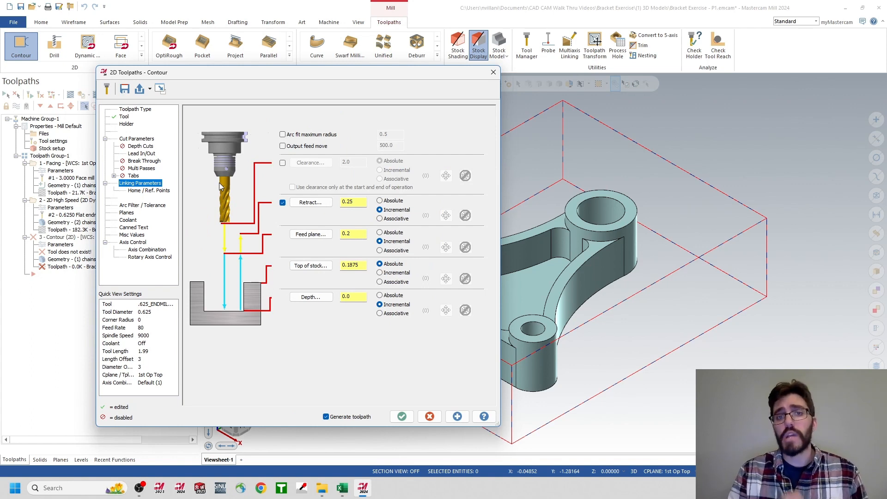
click(380, 201)
click(380, 233)
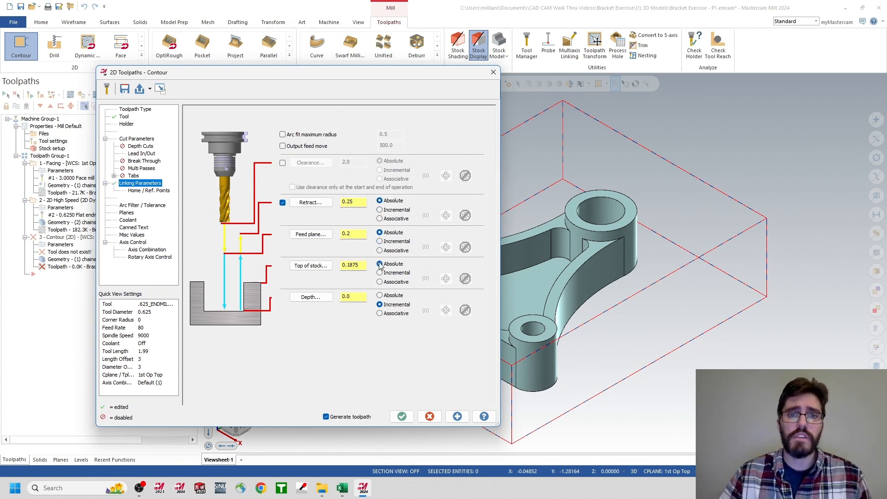
click(380, 296)
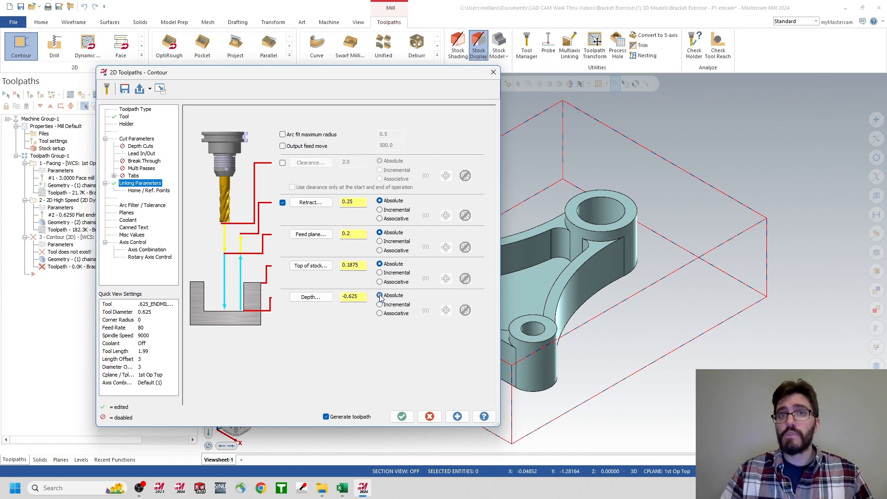
click(311, 267)
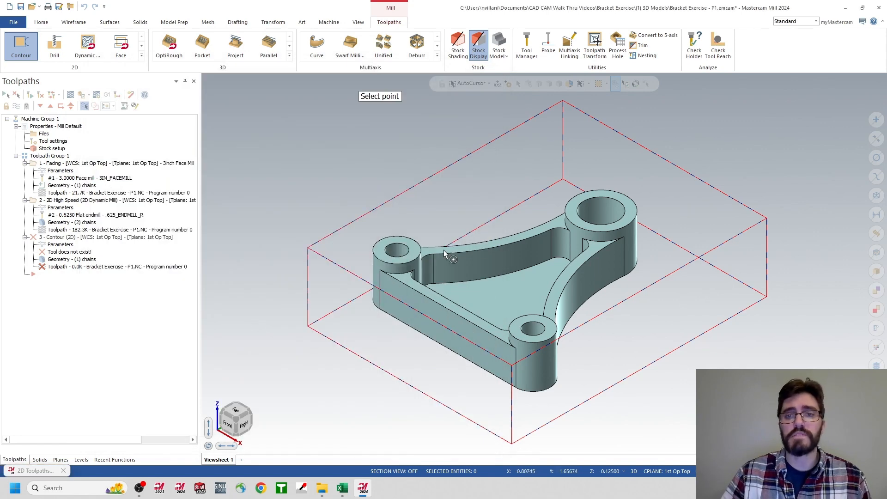
click(568, 218)
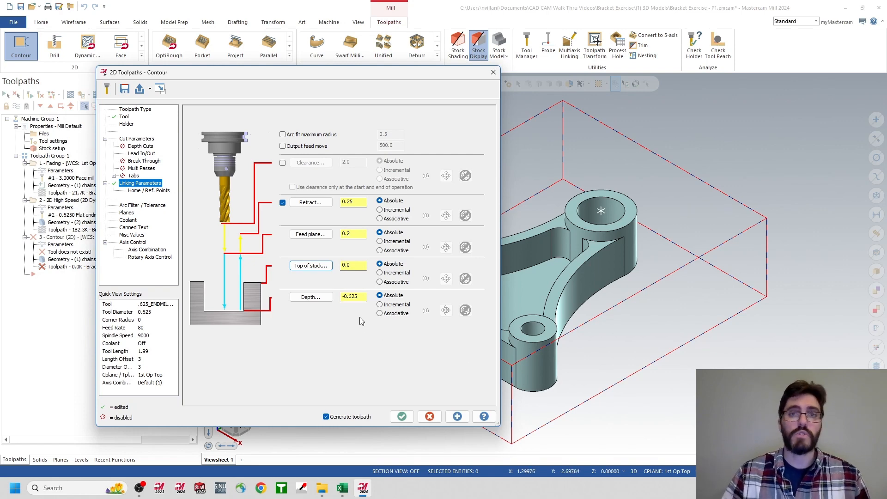
- Take the contour's depth from the bracket's bottom edge, lower it by 0.0625 to -0.6875, and generate the toolpath
click(315, 298)
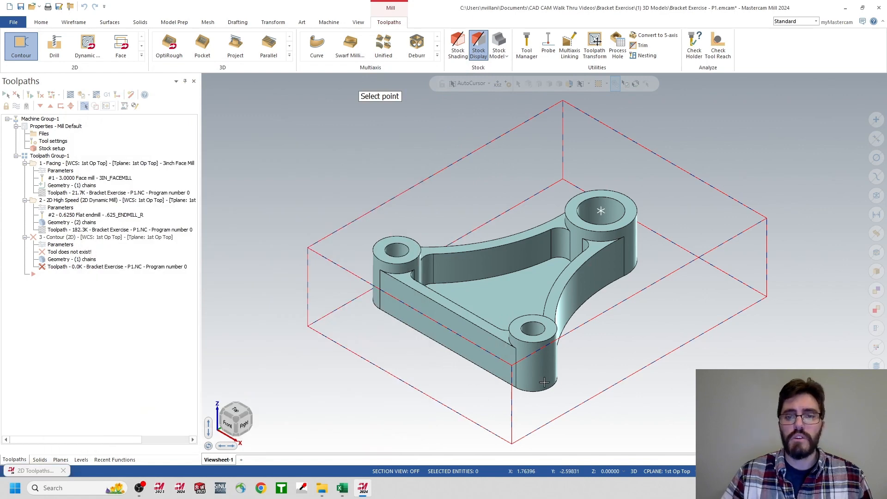
click(540, 390)
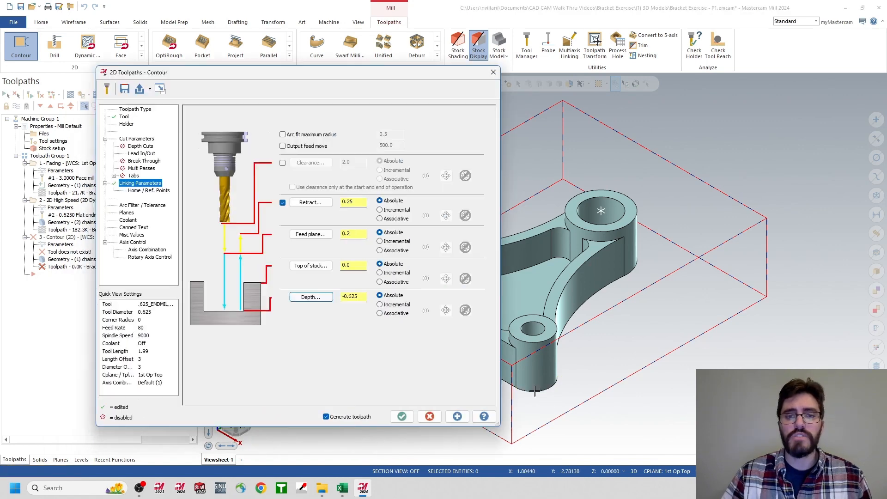
click(362, 297)
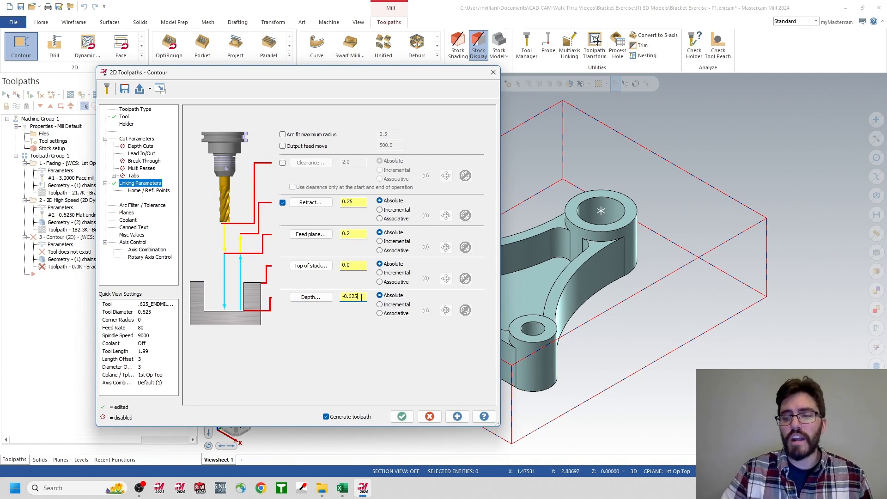
text(-.0625)
key(Return)
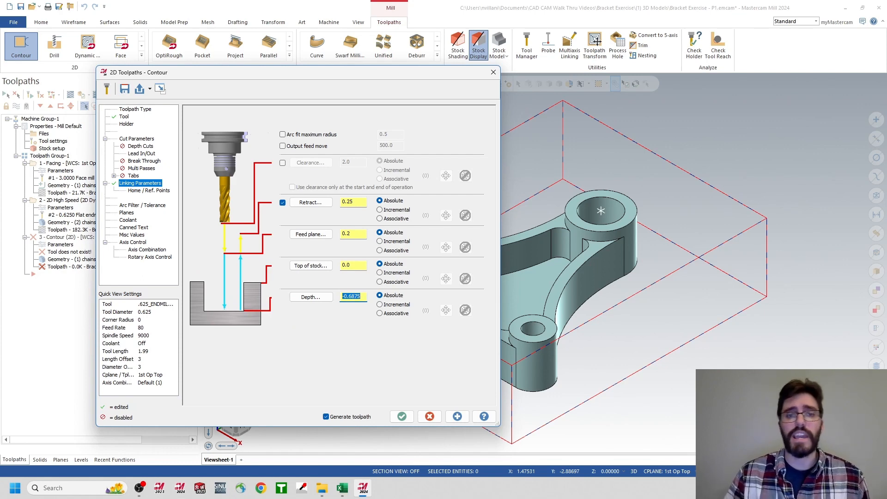
click(401, 416)
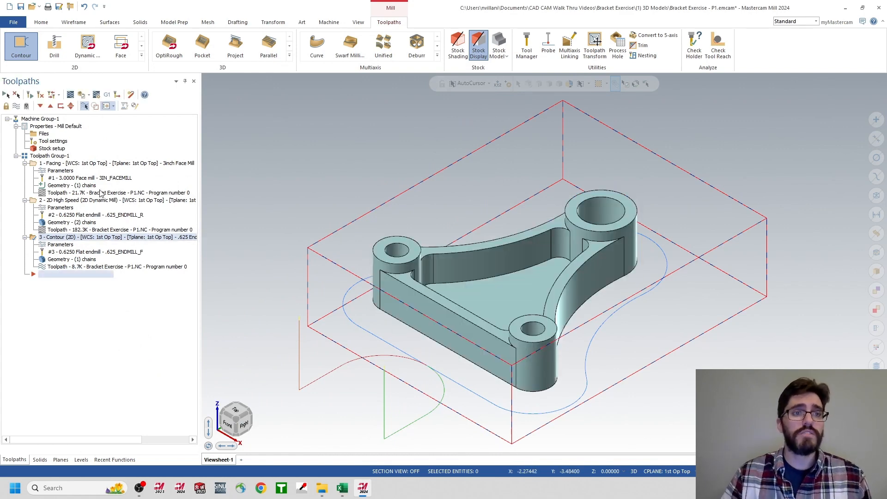
- Verify the facing, Dynamic Mill and contour operations together in simulation
click(47, 157)
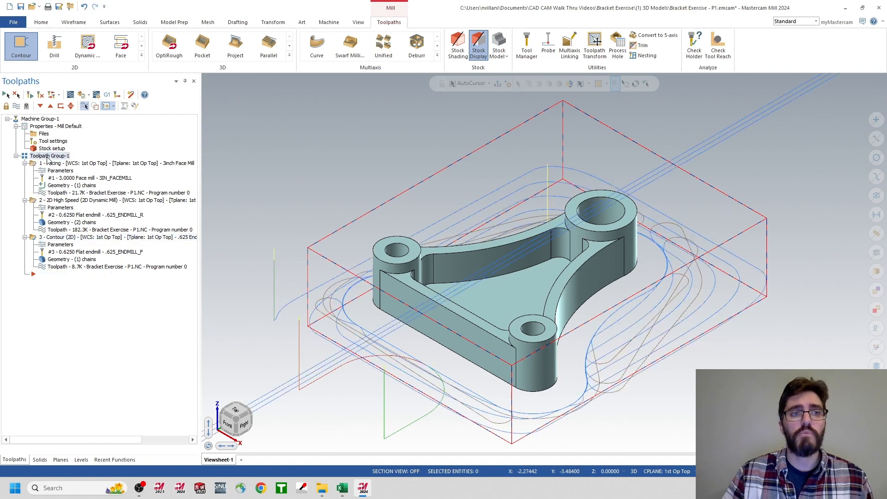
click(83, 95)
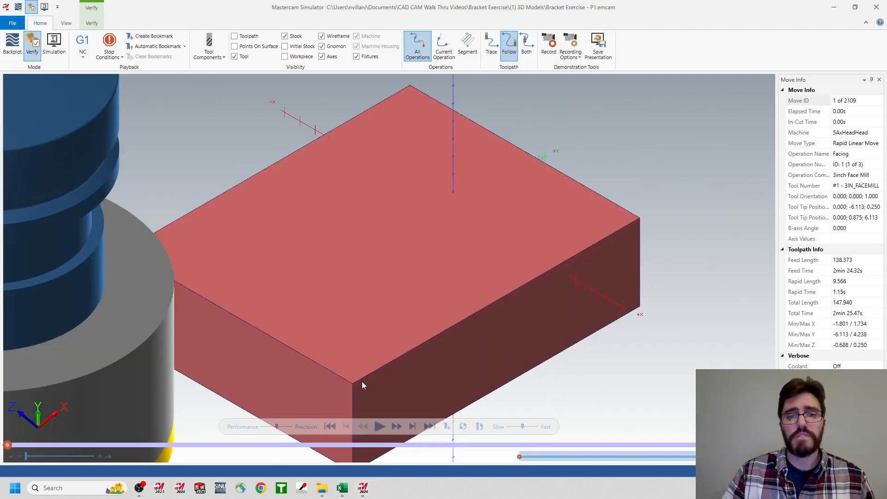
click(380, 426)
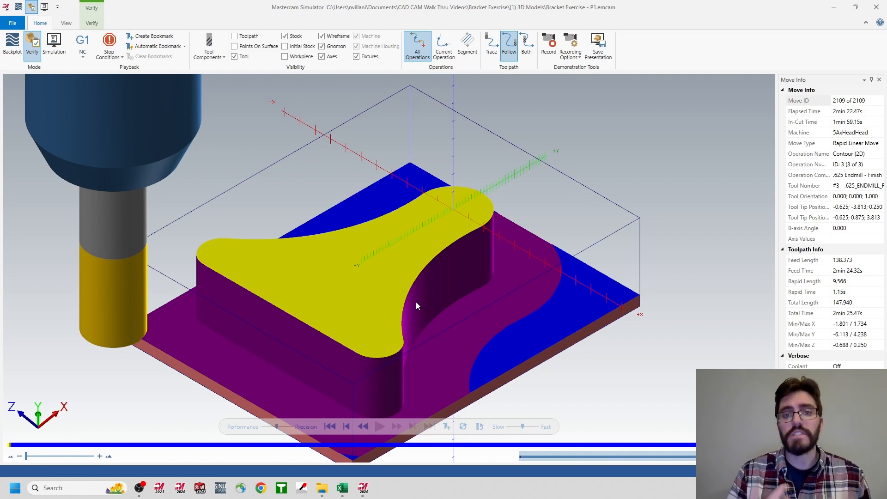
click(875, 7)
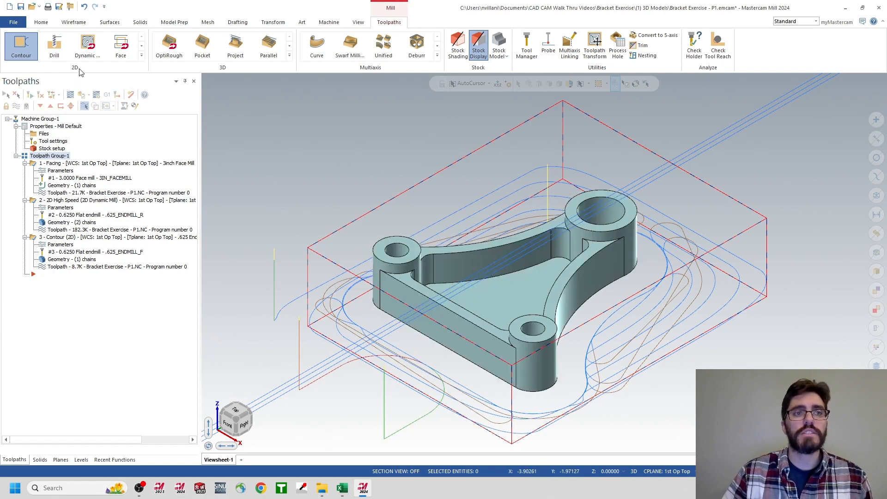
- Start a second Dynamic Mill toolpath and chain the bracket's outer bottom edge loop as its machining region
click(88, 47)
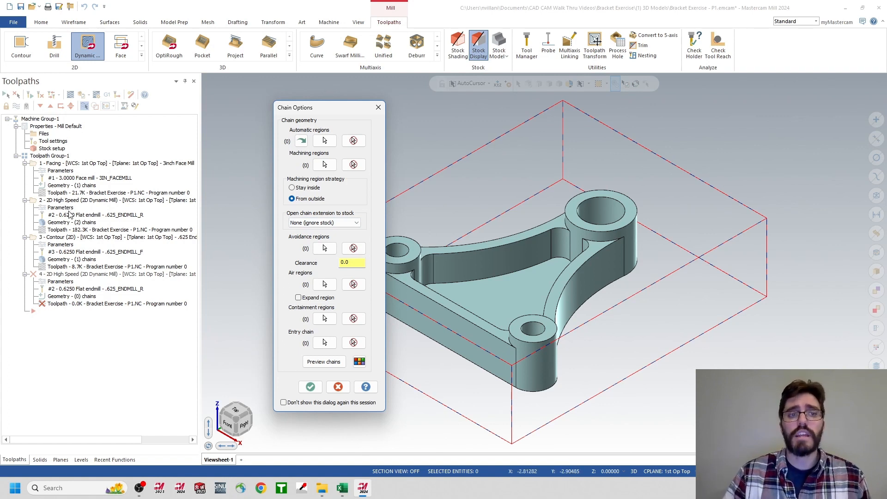
click(322, 165)
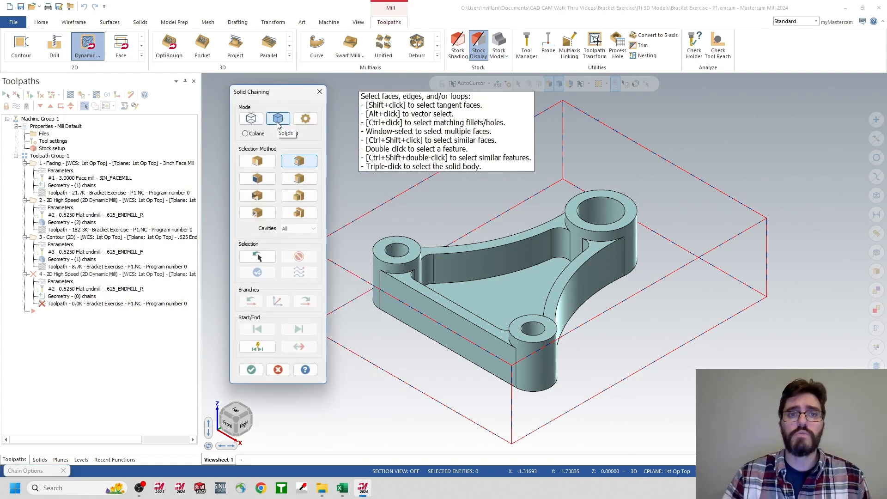
click(485, 375)
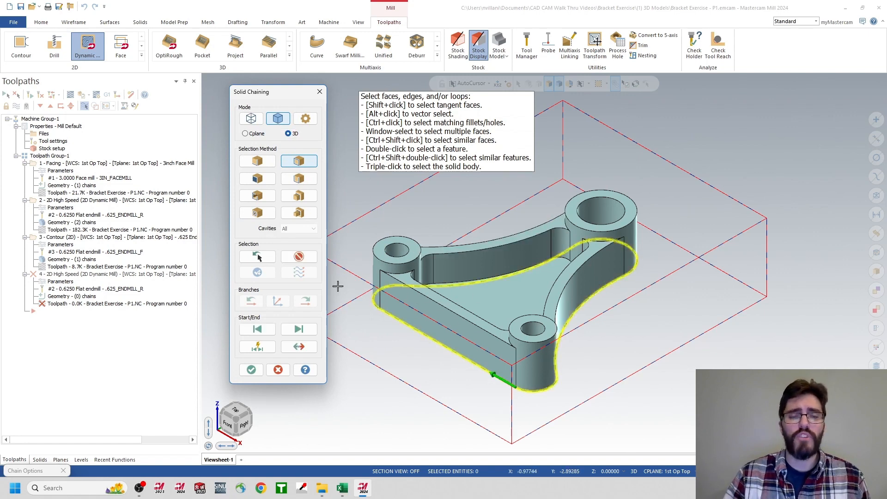
click(251, 370)
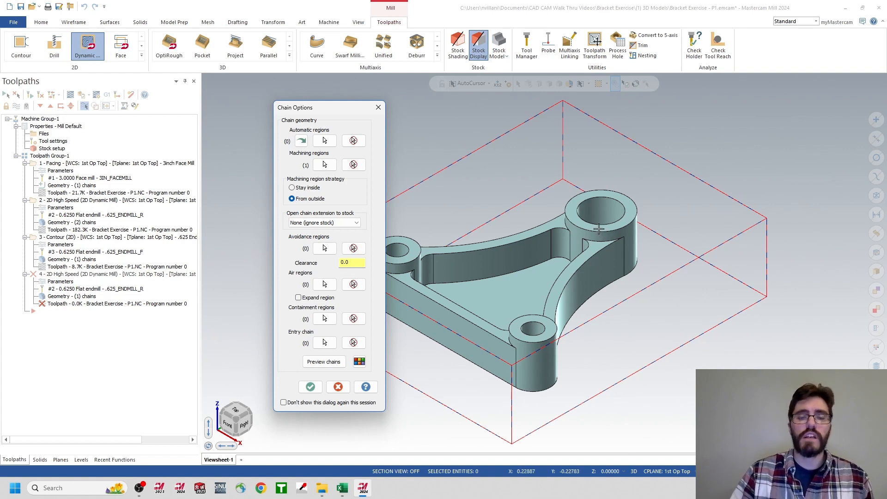
- Chain the outer top edges of the three round bosses as avoidance regions and accept the chain geometry
click(324, 249)
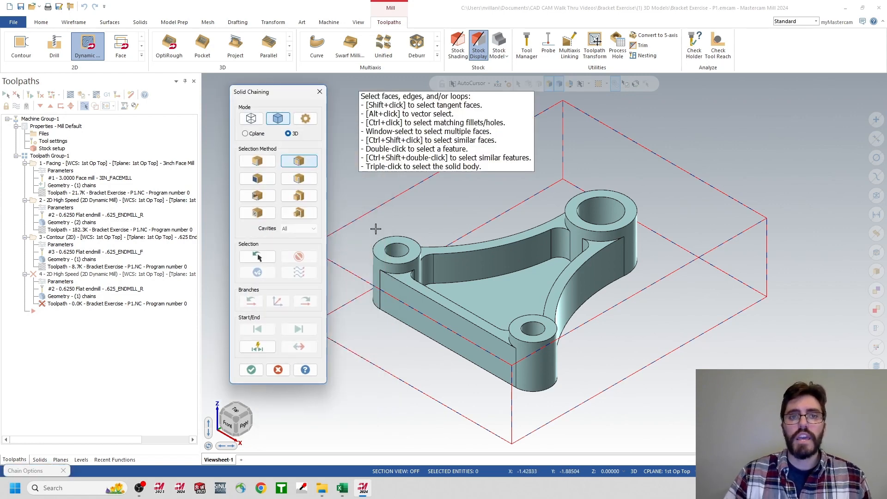
click(408, 244)
click(579, 229)
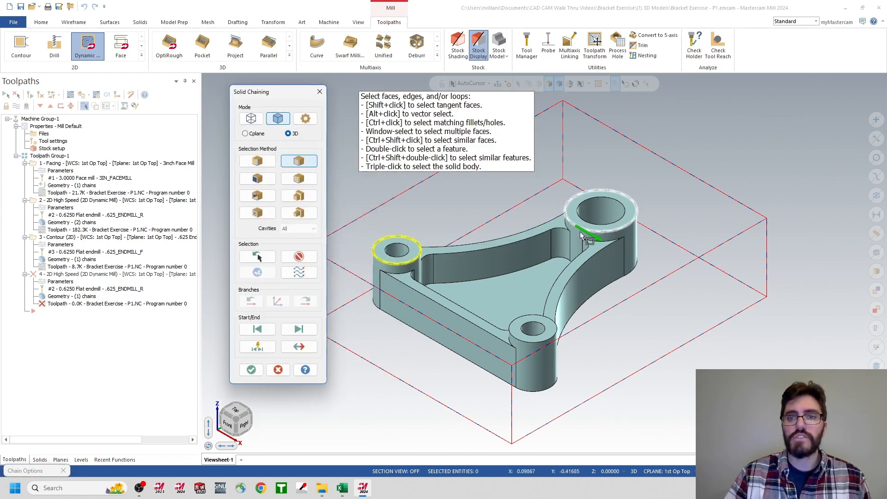
click(532, 317)
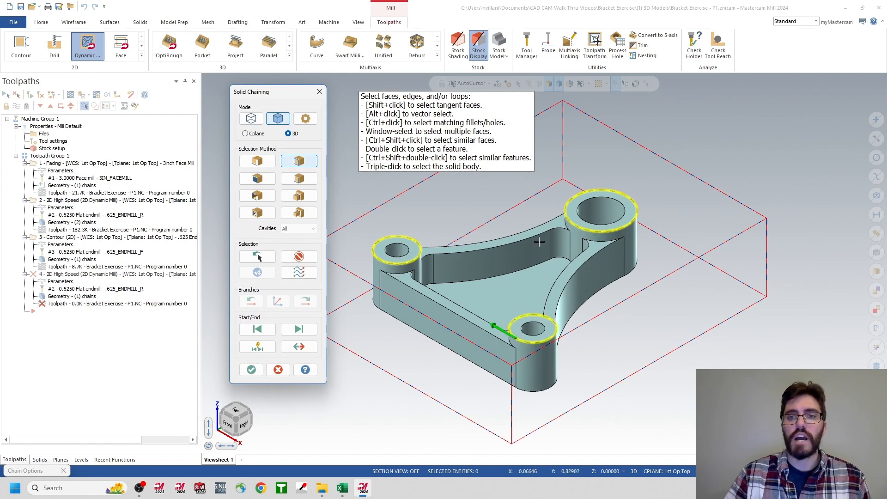
click(250, 370)
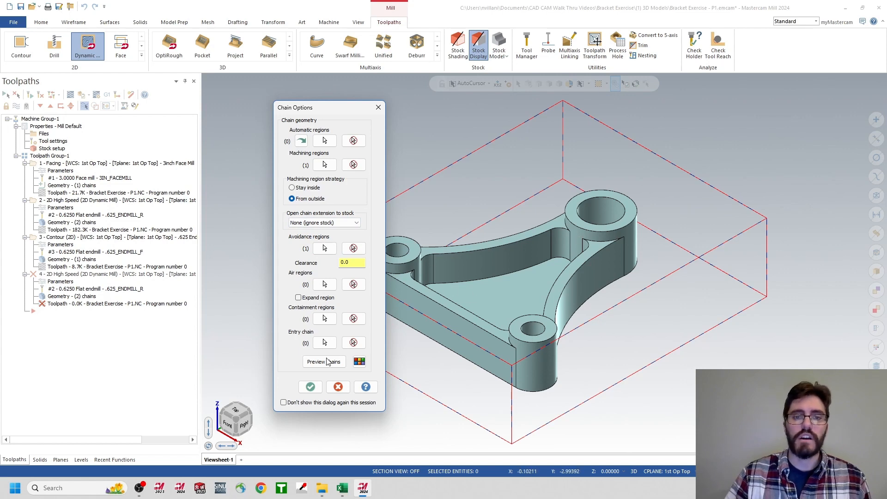
click(310, 388)
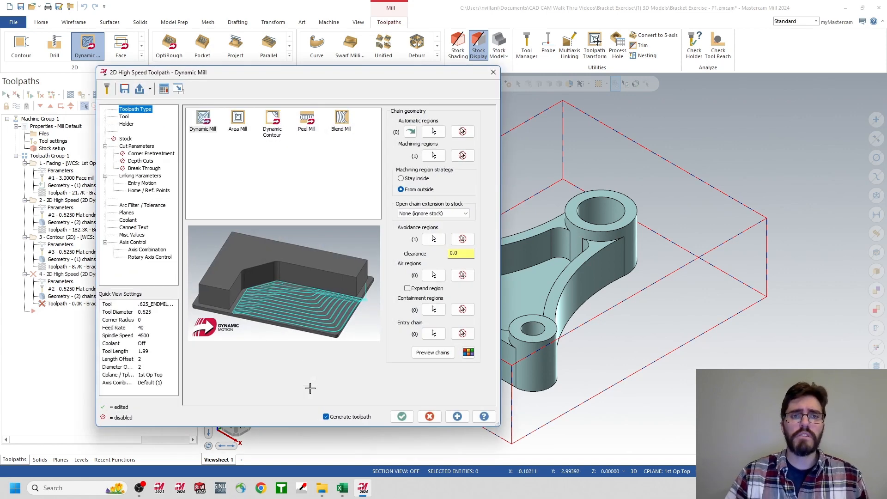
- Choose tool 2, the 0.625 roughing endmill, for the Dynamic Mill and add the comment ".625 Endmill - Rough Step"
click(124, 117)
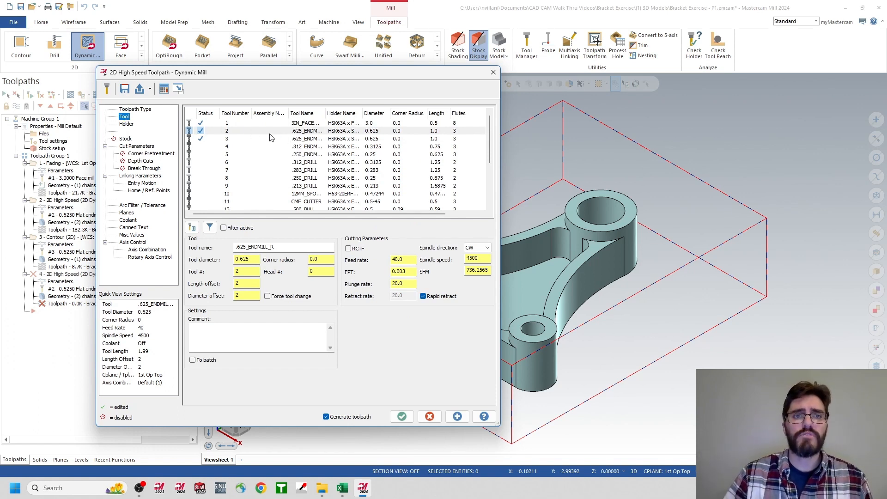
click(243, 132)
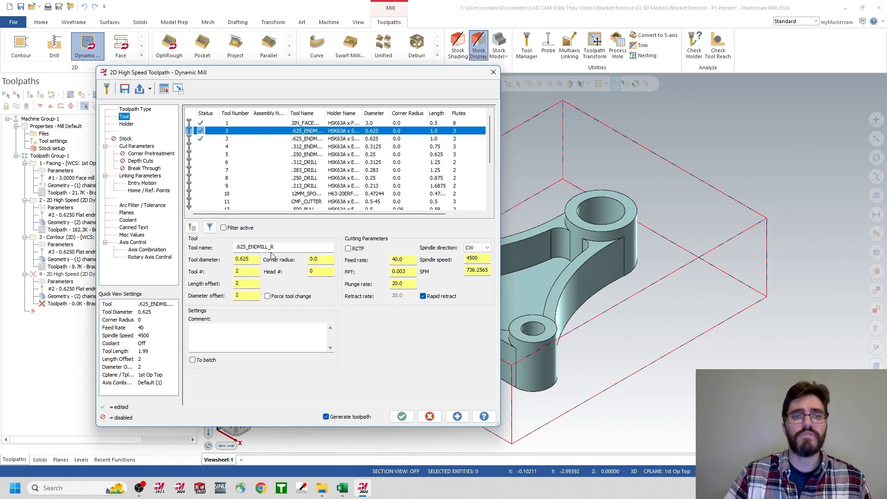
click(244, 337)
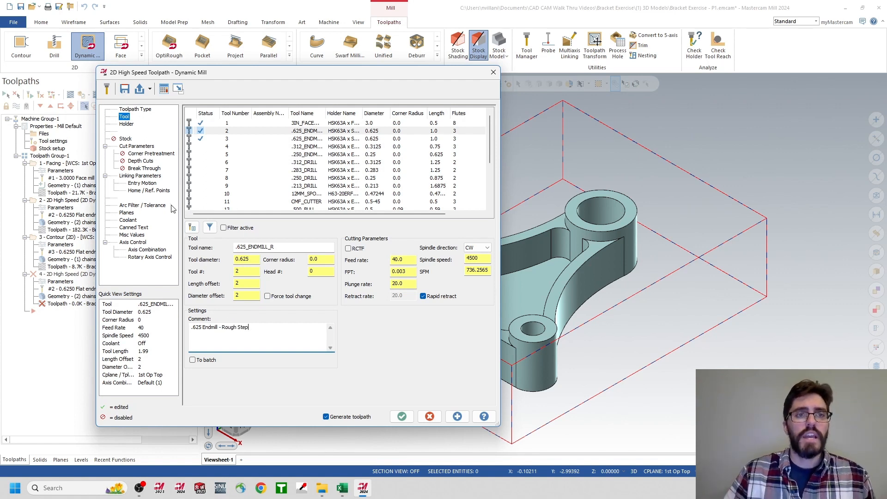
- Pick the large boss's top for Top of stock at 0.0 and the rib's top edge for Depth at -0.125, and generate the Dynamic Mill toolpath
click(129, 150)
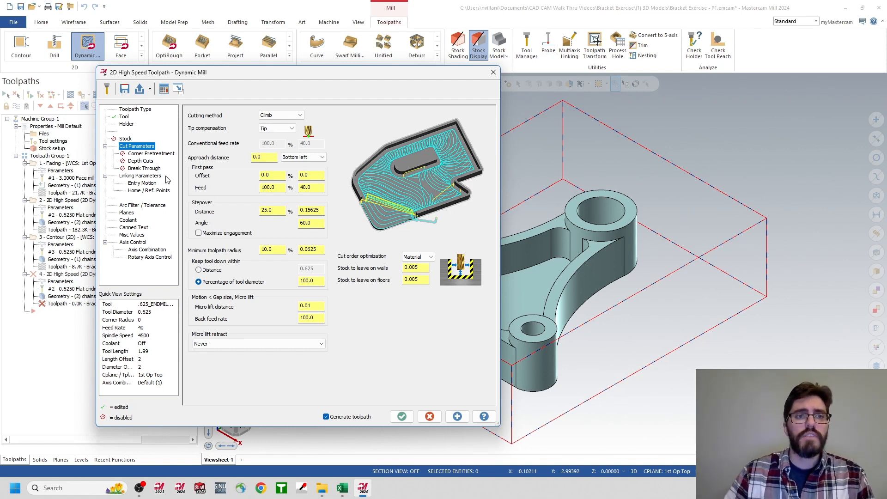
click(140, 161)
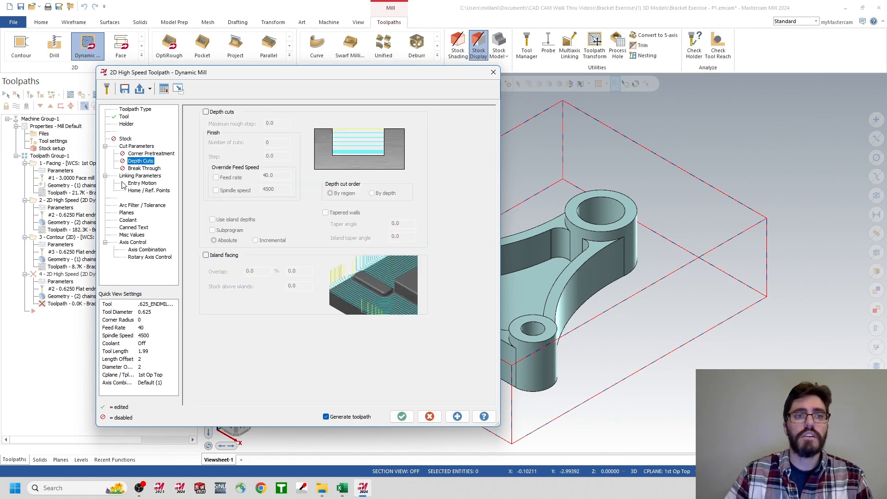
click(140, 177)
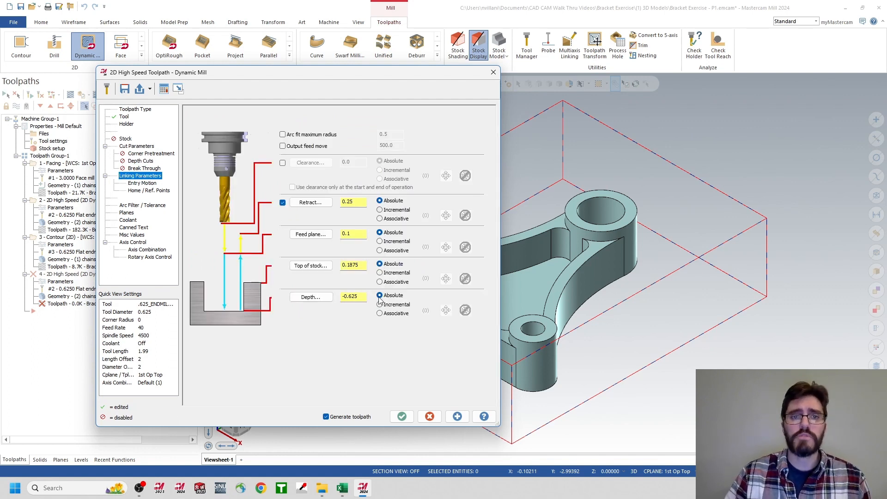
click(308, 266)
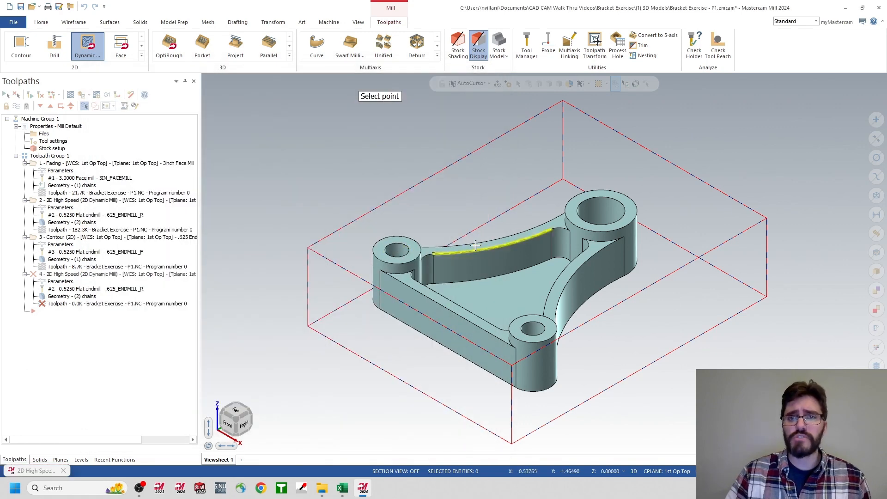
click(572, 224)
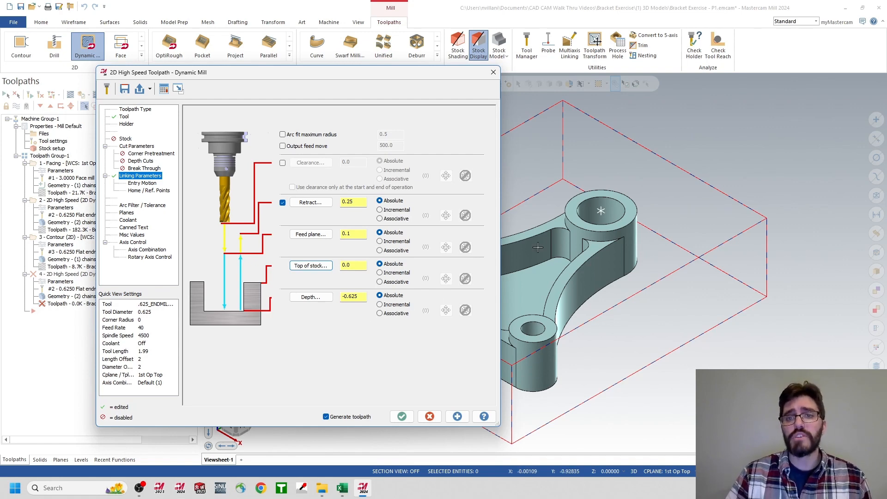
click(309, 297)
click(435, 251)
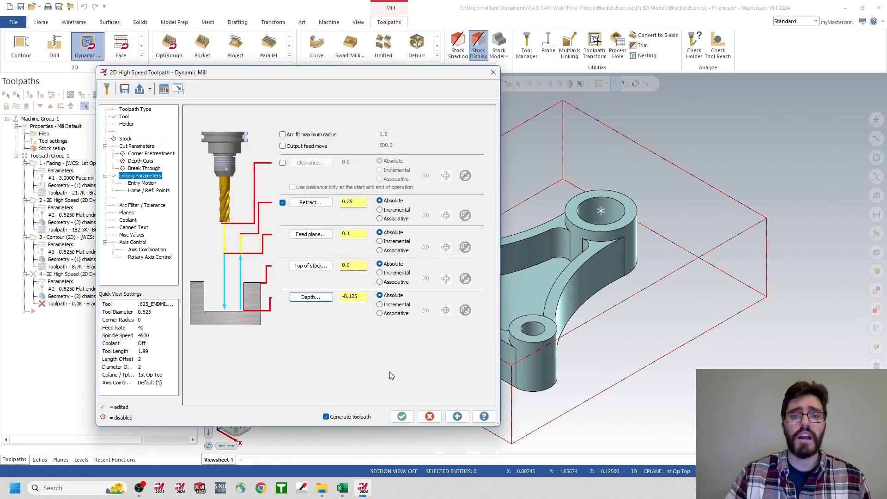
click(402, 416)
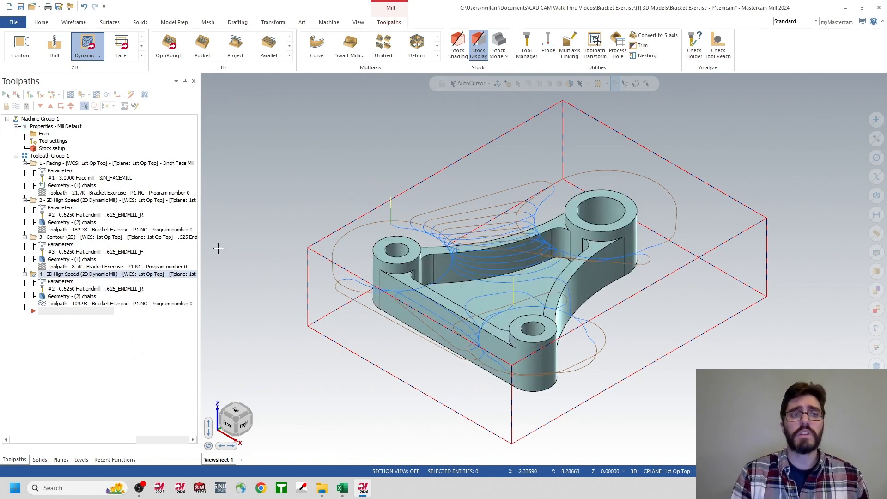
- Verify all operations in the toolpath group by running the full machining simulation, and return to the toolpaths
click(42, 157)
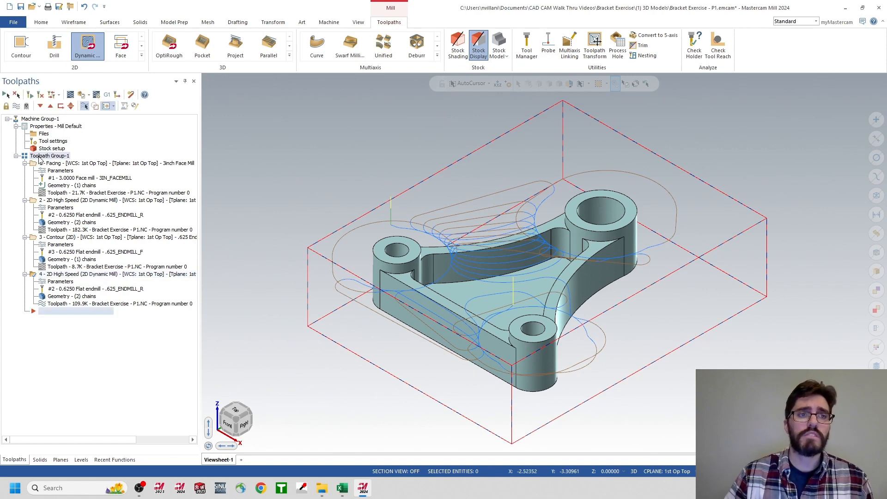
click(81, 95)
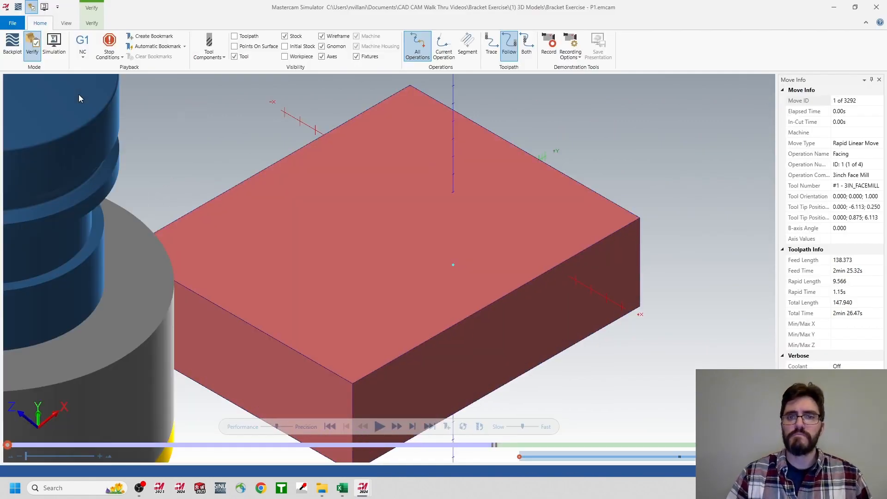
click(383, 426)
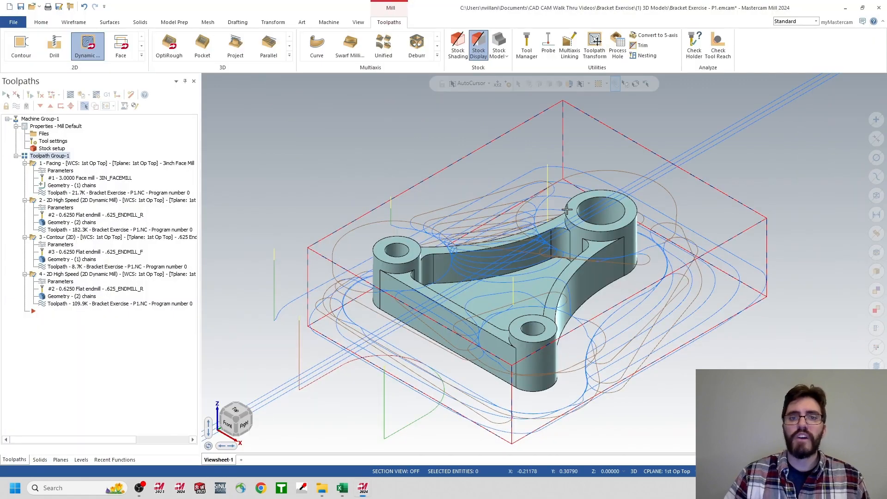
click(877, 7)
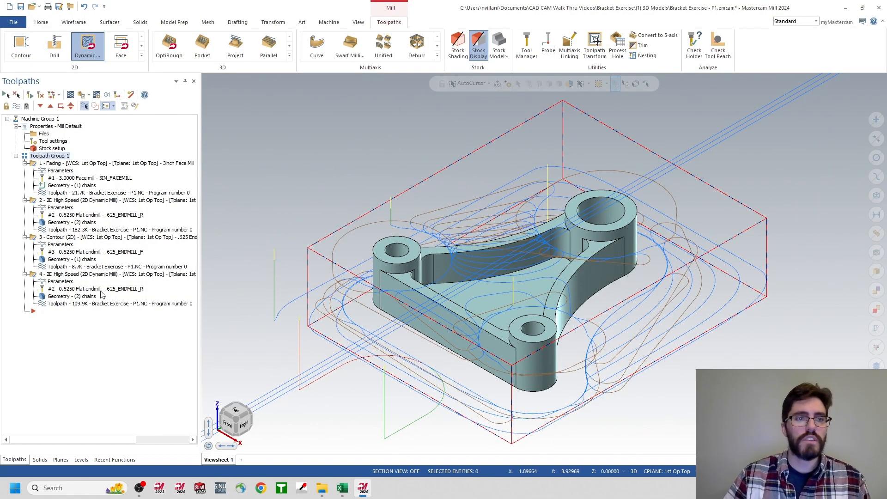
- Copy the ".625 Endmill - Rough Step" Dynamic Mill operation and paste the duplicate at the end of the toolpath group
click(114, 274)
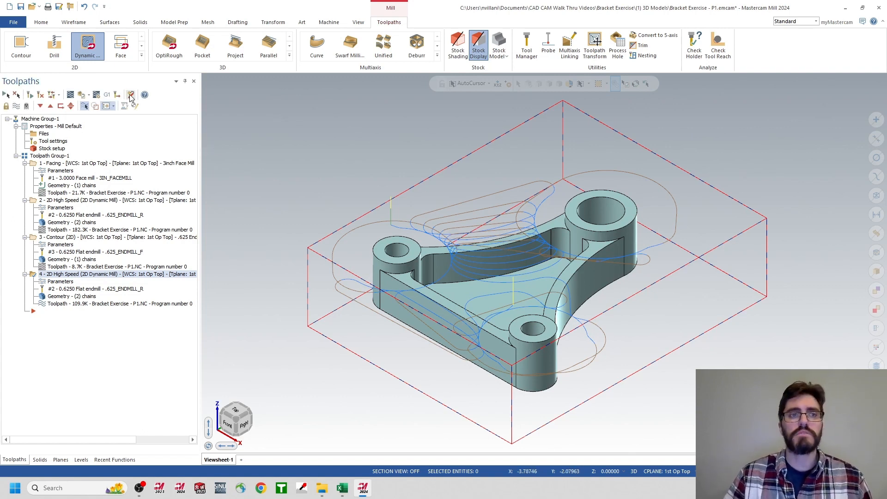
click(142, 55)
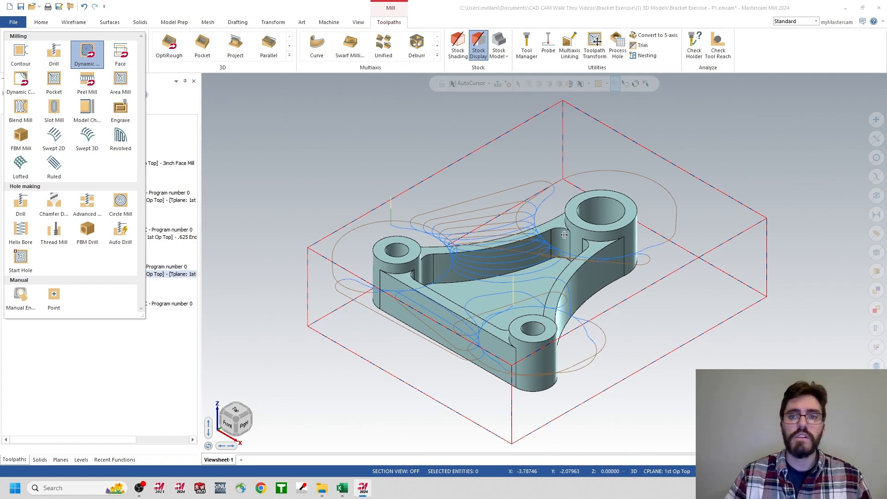
click(285, 187)
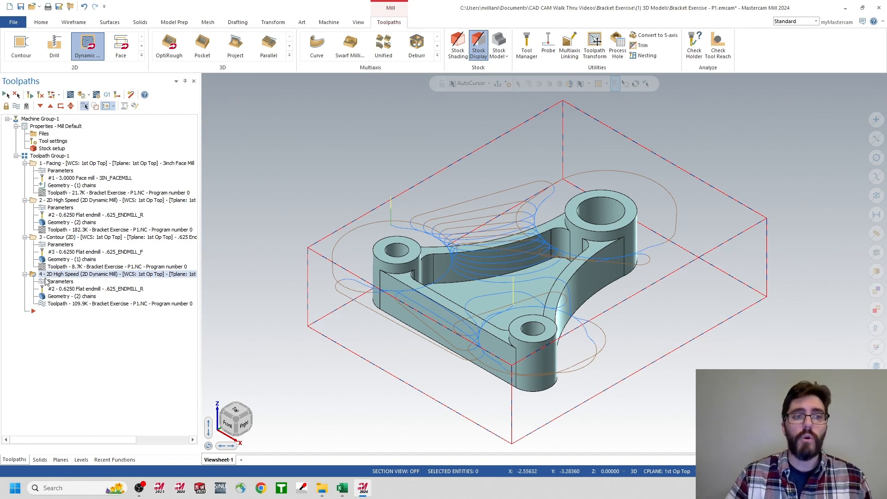
right_click(74, 278)
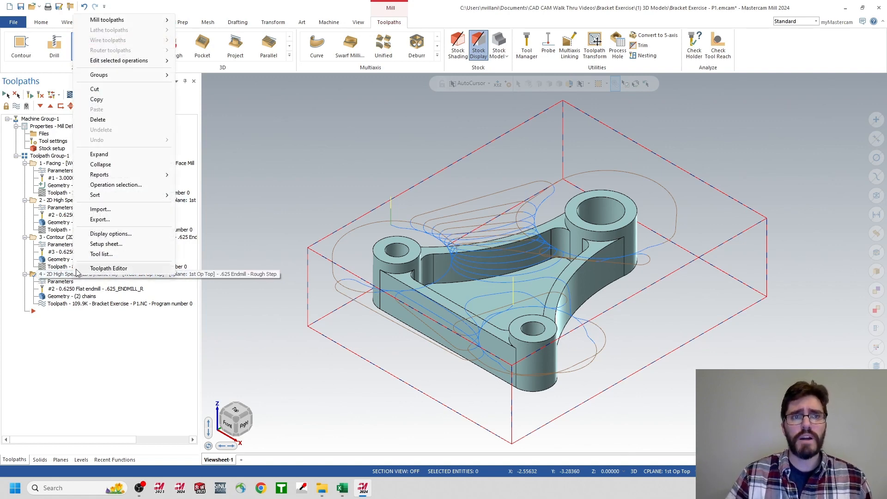
click(93, 100)
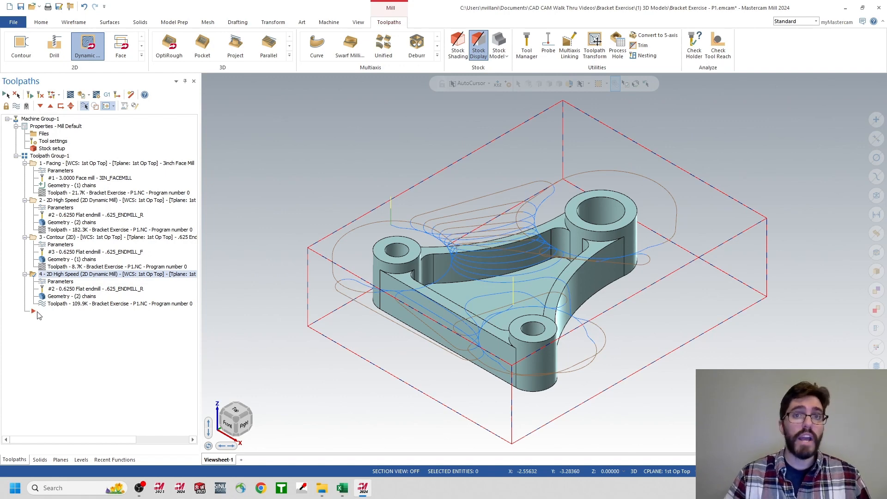
right_click(43, 314)
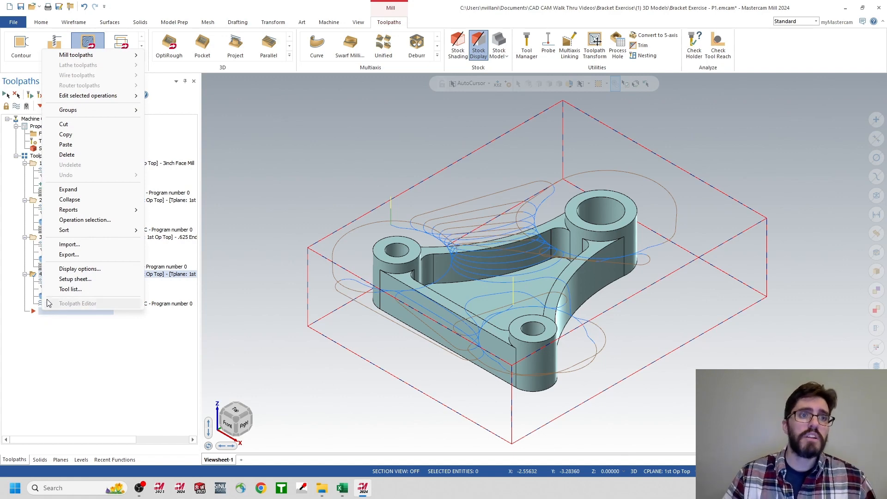
click(65, 146)
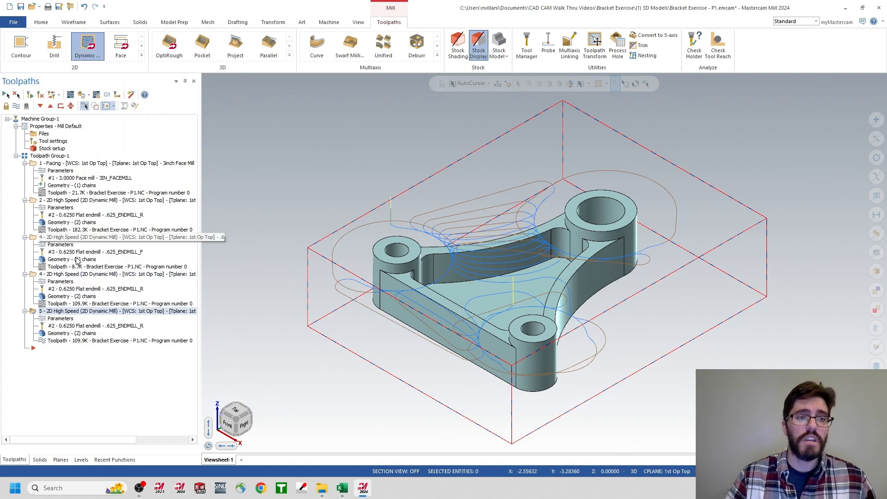
- Change the toolpath type of the pasted operation from Dynamic Mill to Area Mill
click(58, 320)
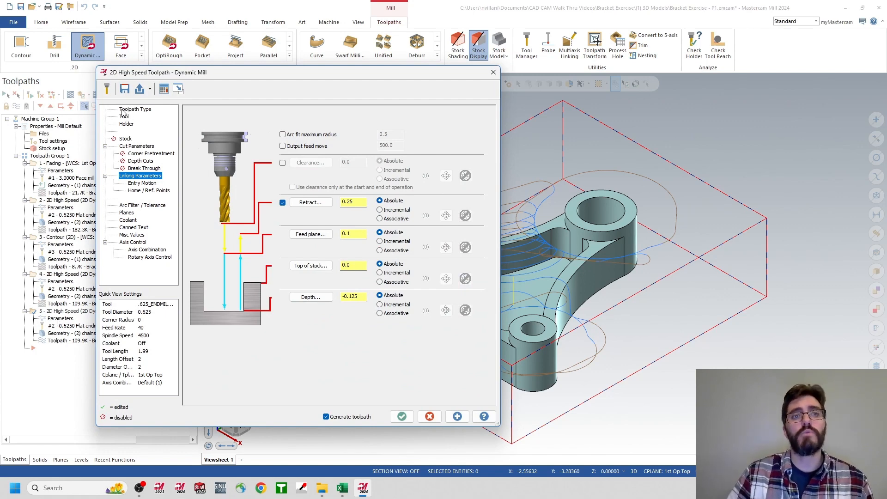
click(128, 111)
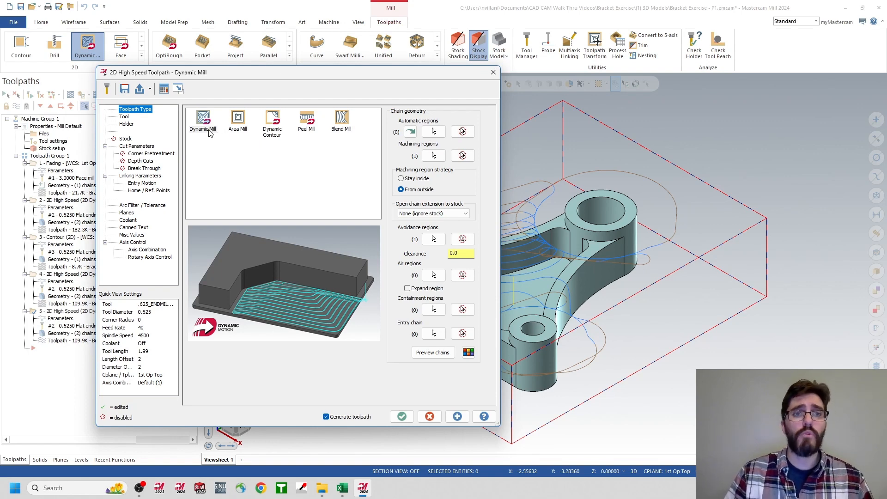
click(239, 119)
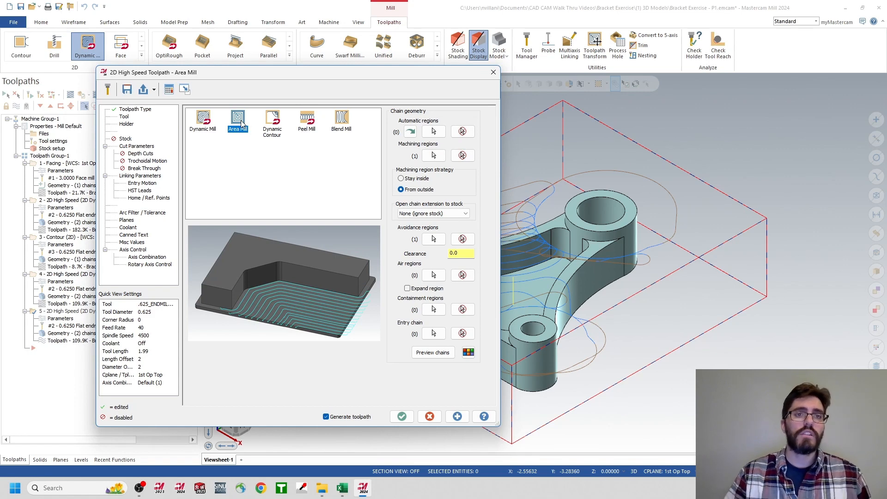
click(204, 119)
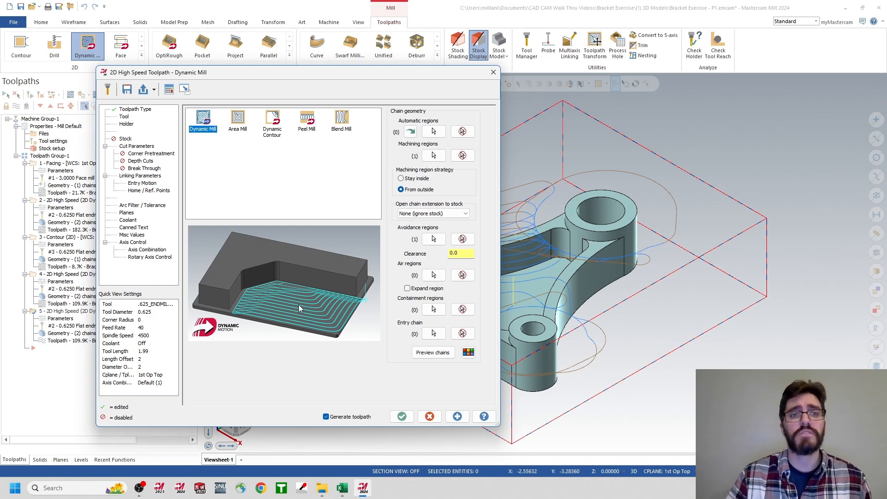
click(238, 127)
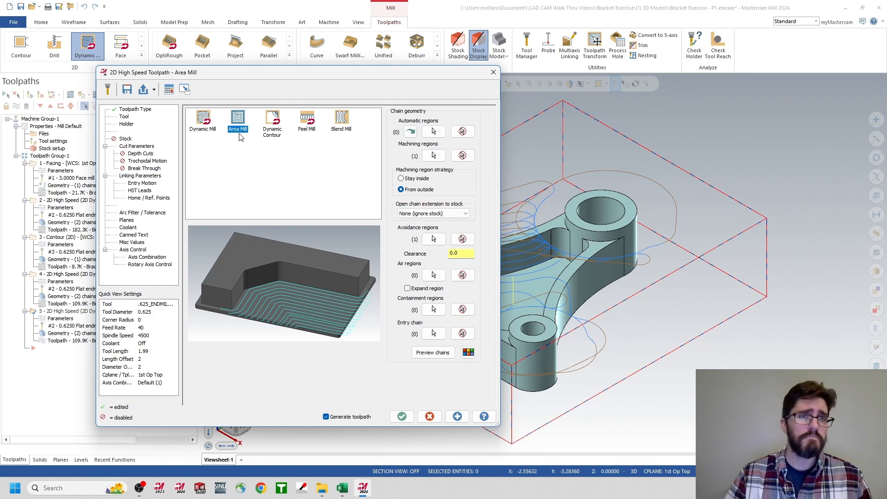
- Assign tool 3, .625_ENDMILL_F, to the Area Mill operation and re-initialize its feeds and speeds
click(124, 117)
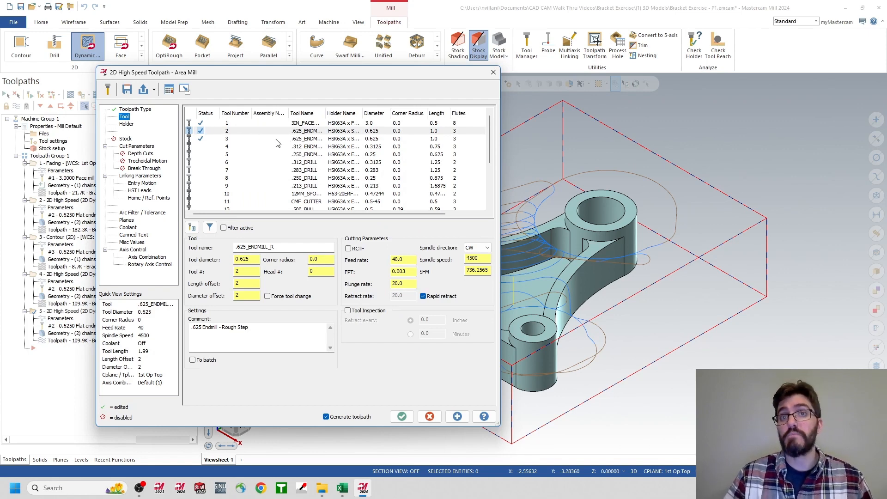
click(242, 141)
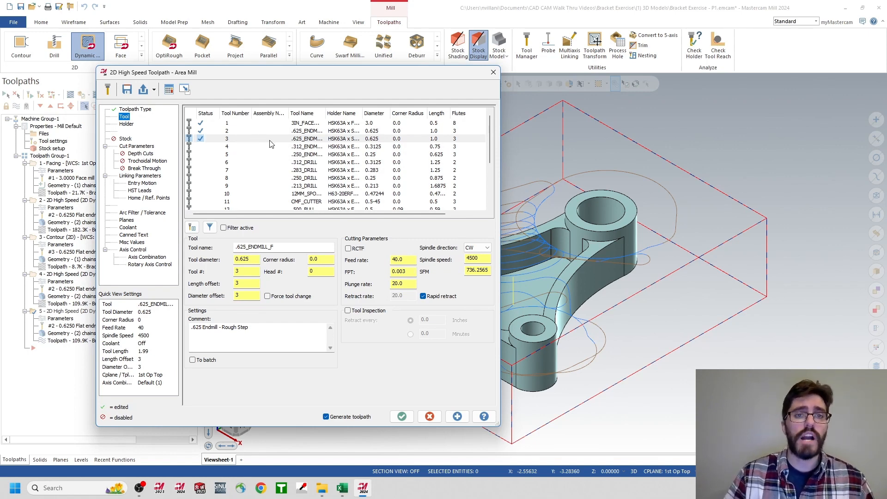
right_click(300, 142)
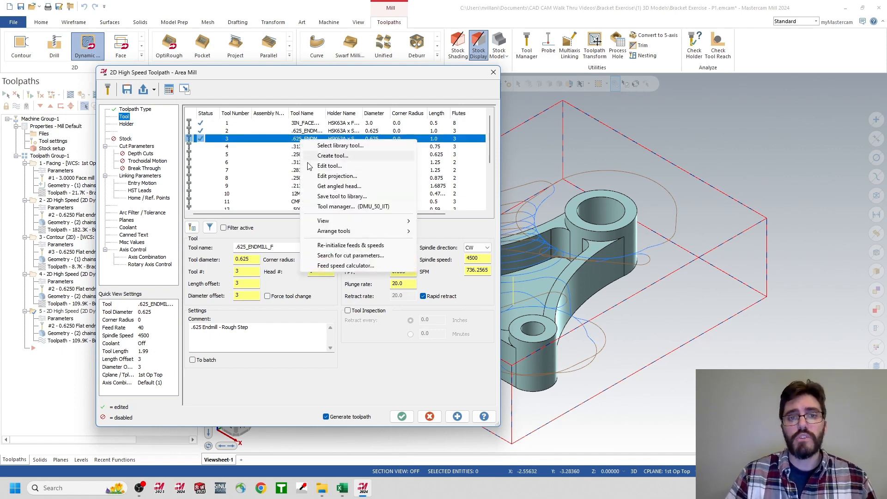
click(344, 249)
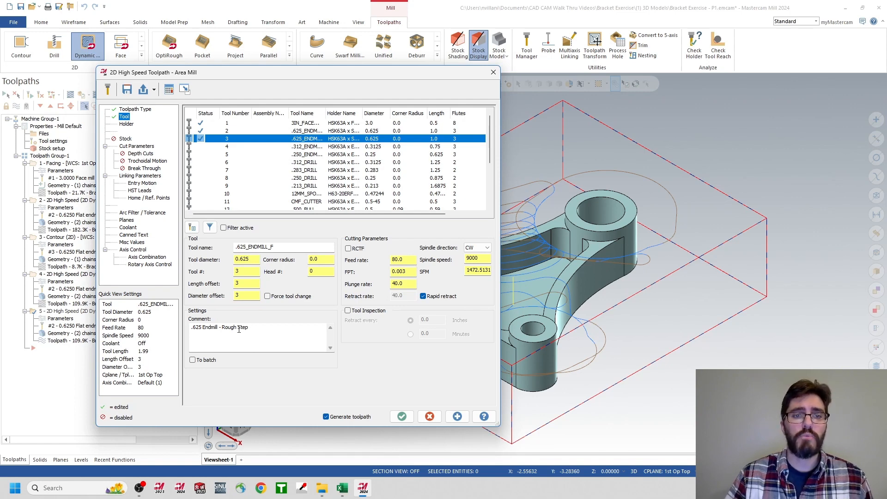
- Change the operation's comment to ".625 Endmill - Finish Step"
drag(238, 328, 221, 328)
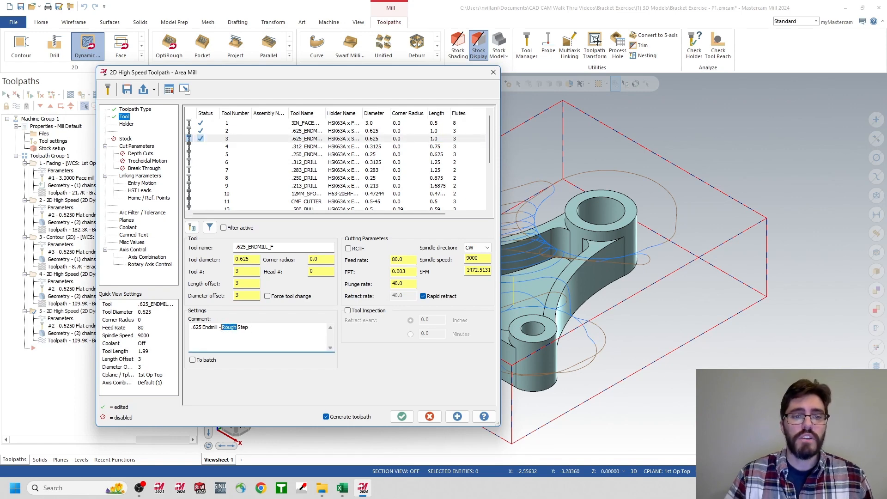
text(Finish)
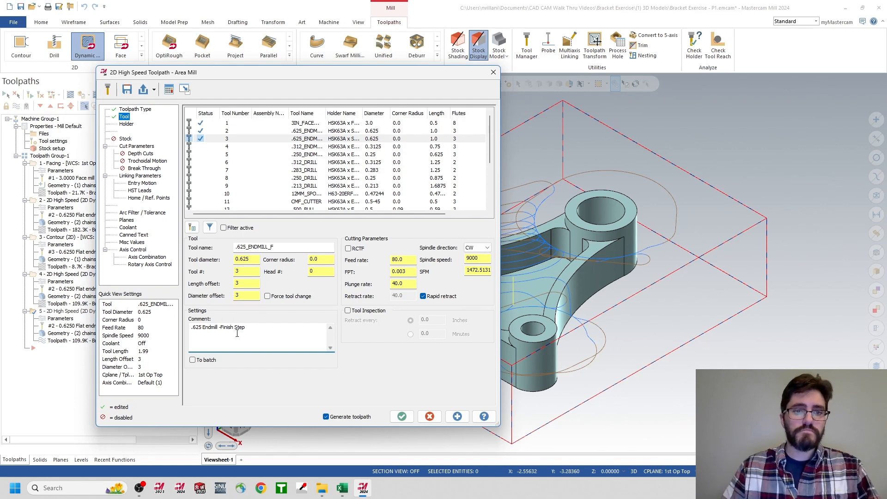
click(220, 327)
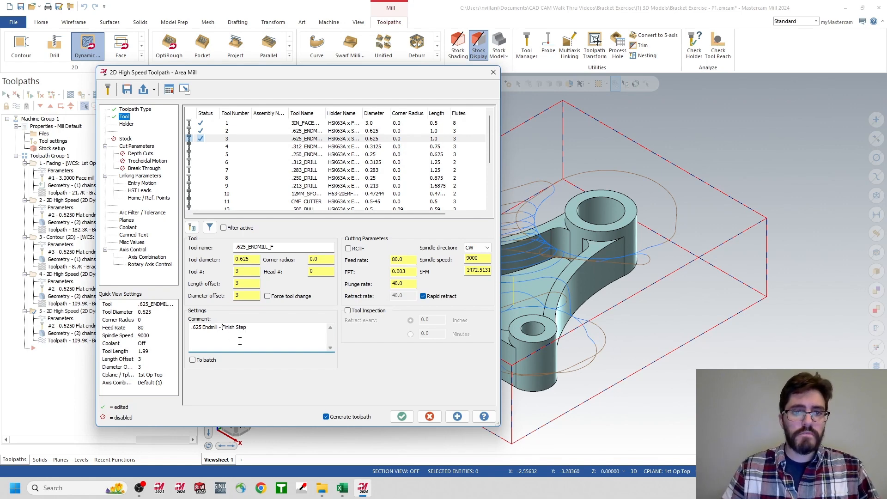
- Set the Area Mill operation's stock to leave to 0 on both walls and floors
click(134, 146)
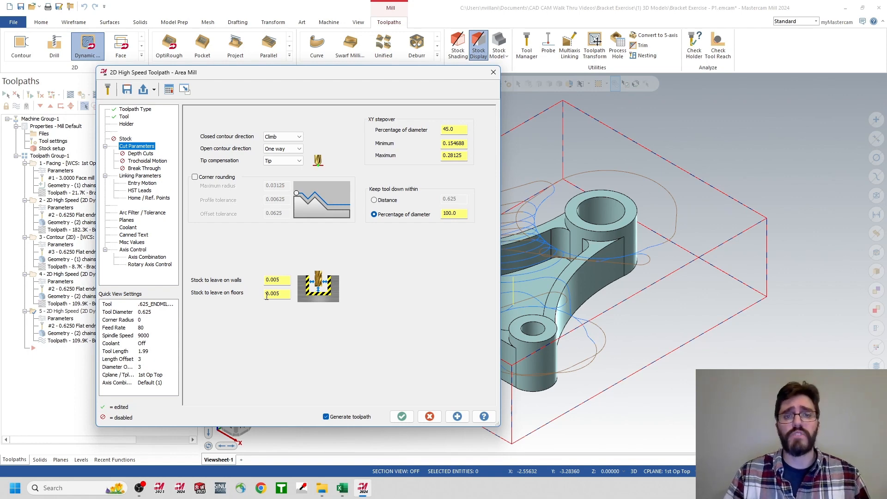
drag(282, 281, 204, 288)
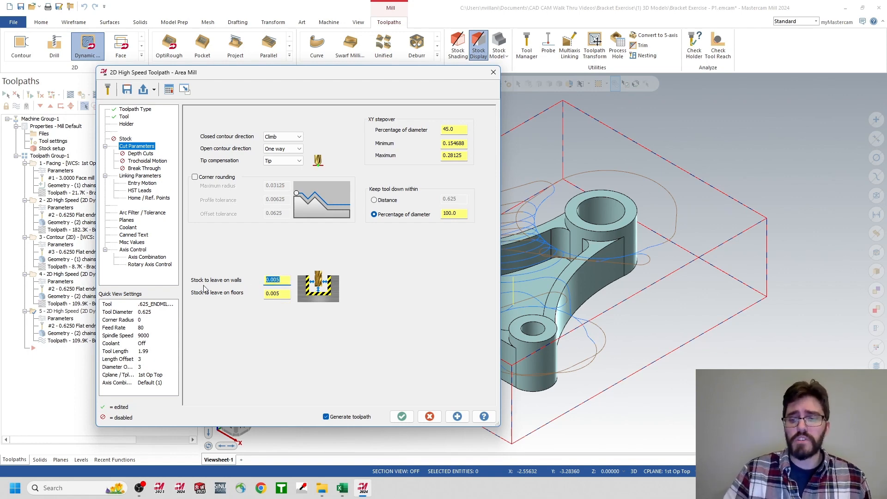
text(0)
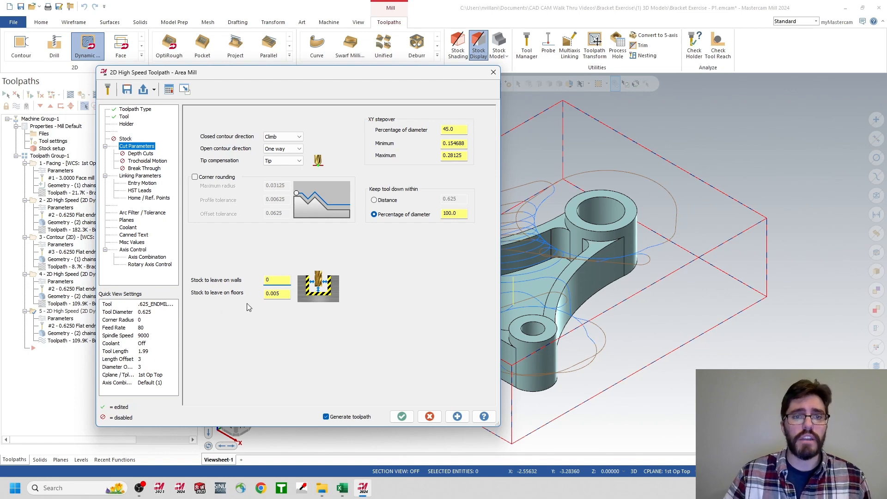
drag(275, 297, 224, 304)
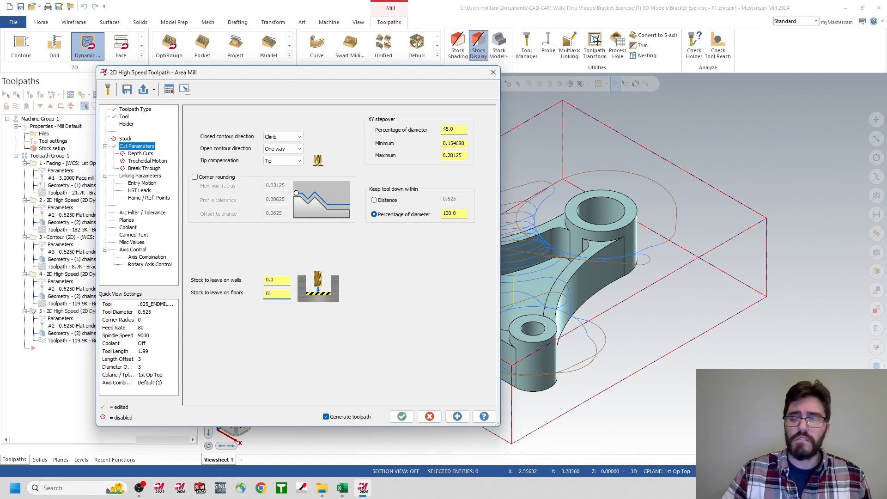
text(0)
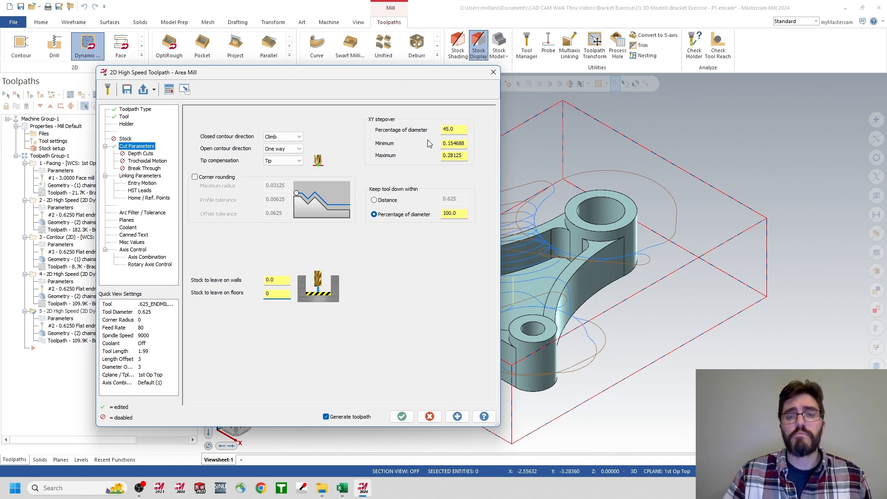
- Set the Area Mill operation's XY stepover to 25% of diameter, review its linking parameters and generate the toolpath
double_click(460, 130)
text(25)
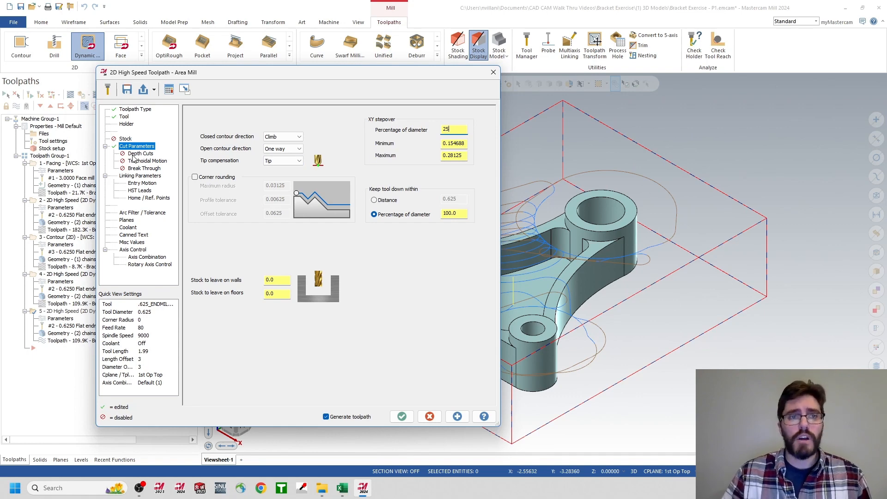
click(132, 179)
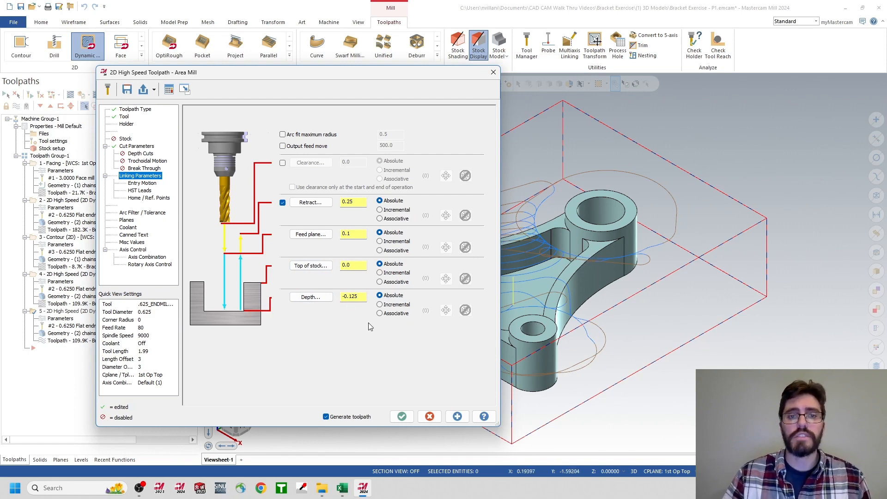
click(402, 416)
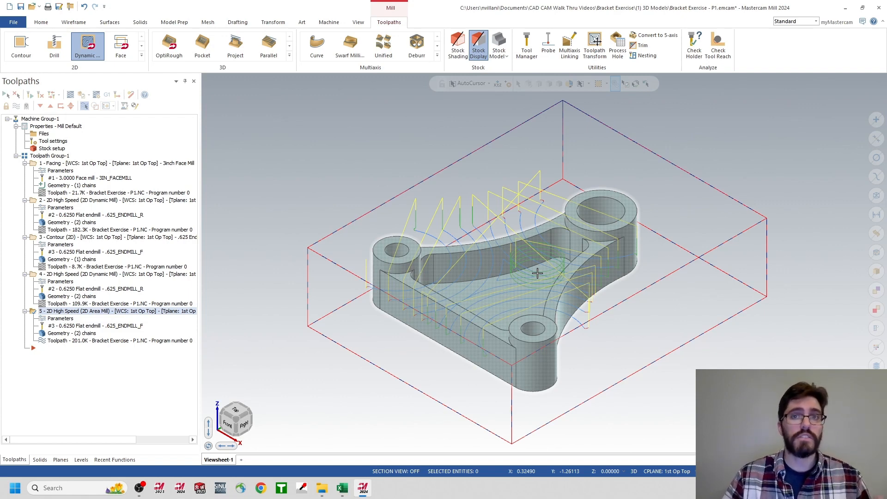
- Try an entry helix radius of 0.75 for the Area Mill operation and regenerate its toolpath
click(57, 321)
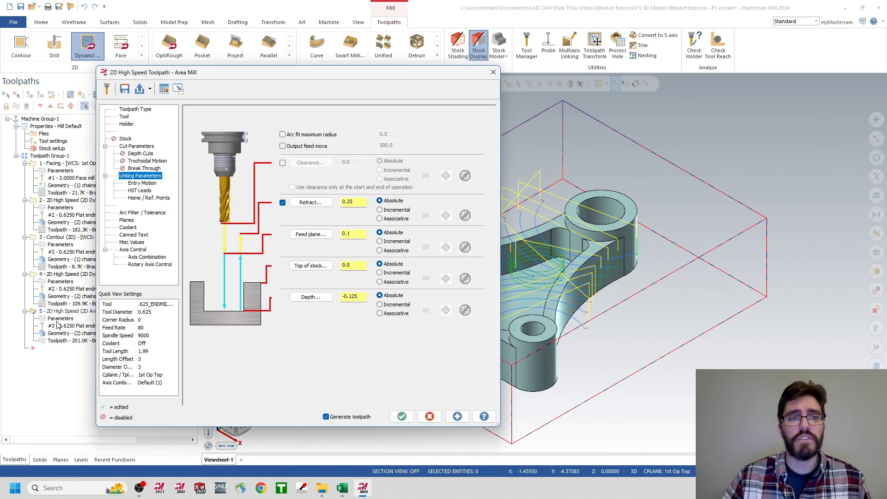
click(142, 184)
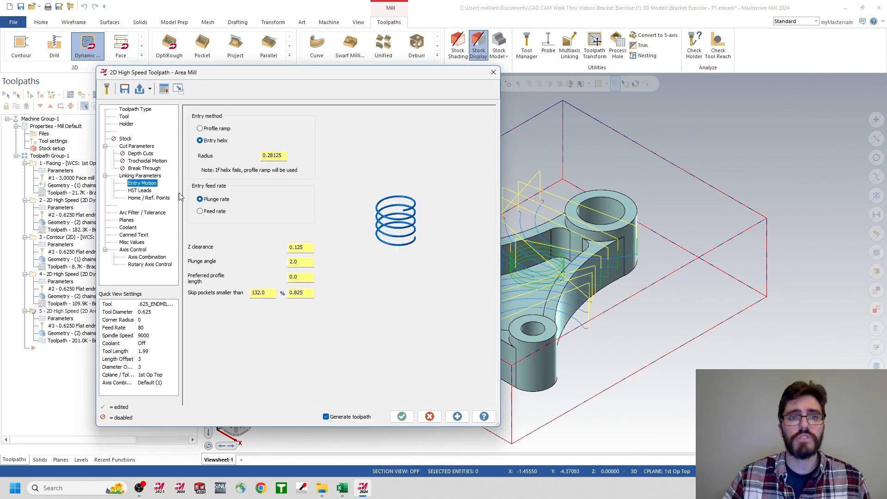
double_click(285, 158)
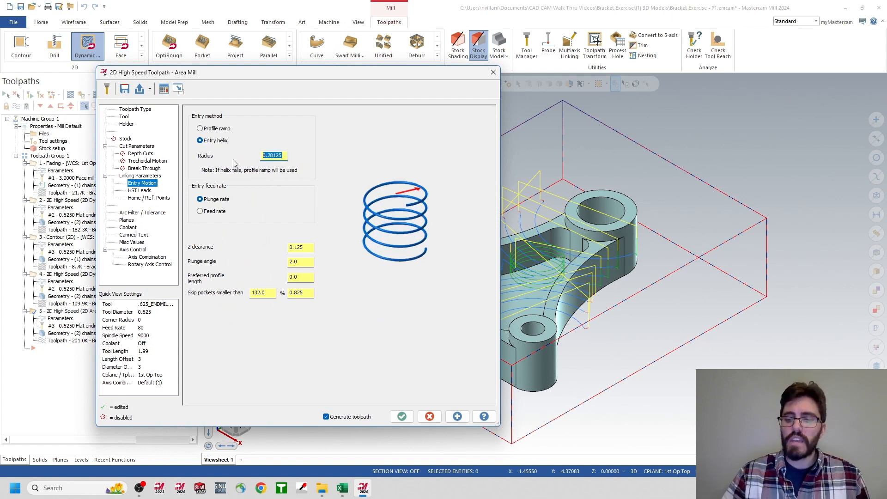
text(.75)
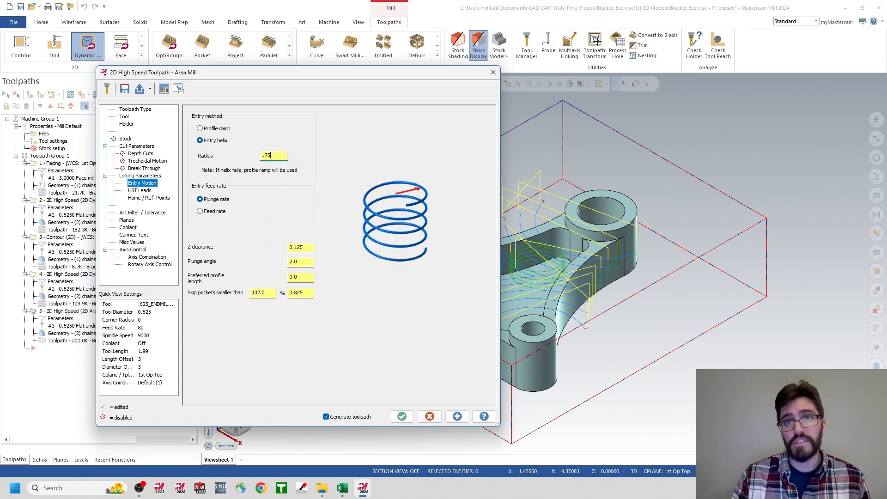
click(413, 418)
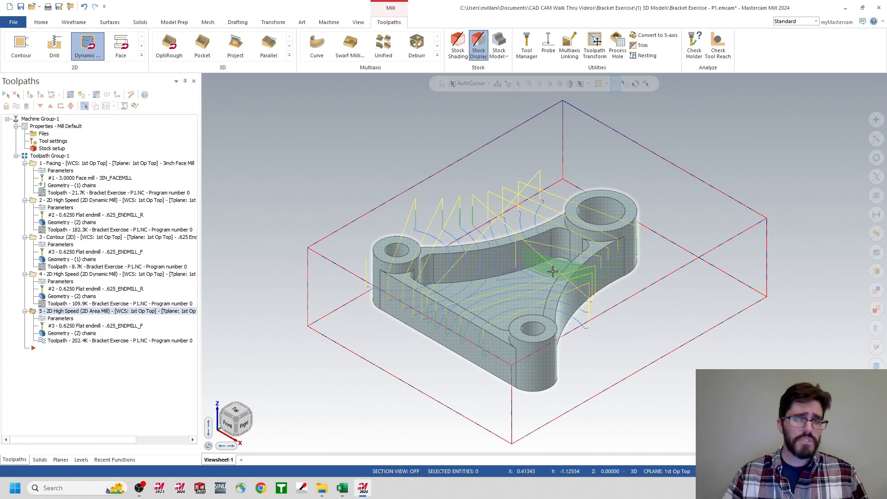
- Set the Area Mill operation's entry helix radius to .625/2 and regenerate its toolpath
click(60, 319)
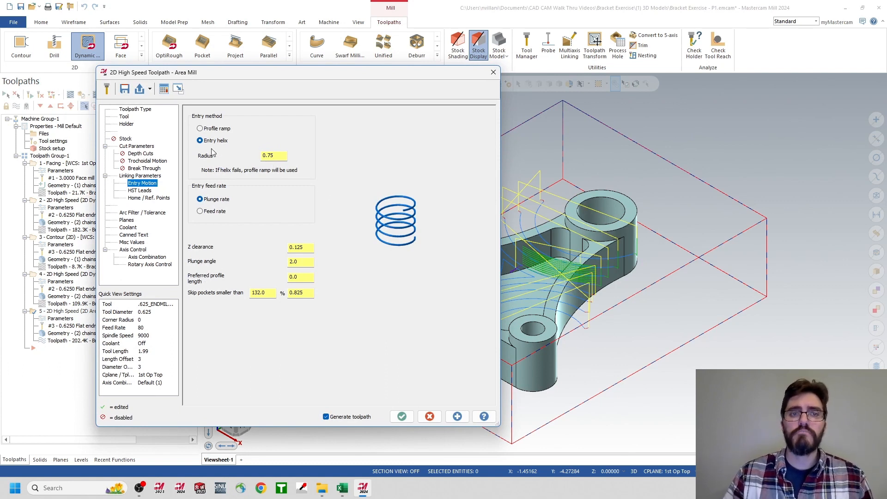
double_click(272, 155)
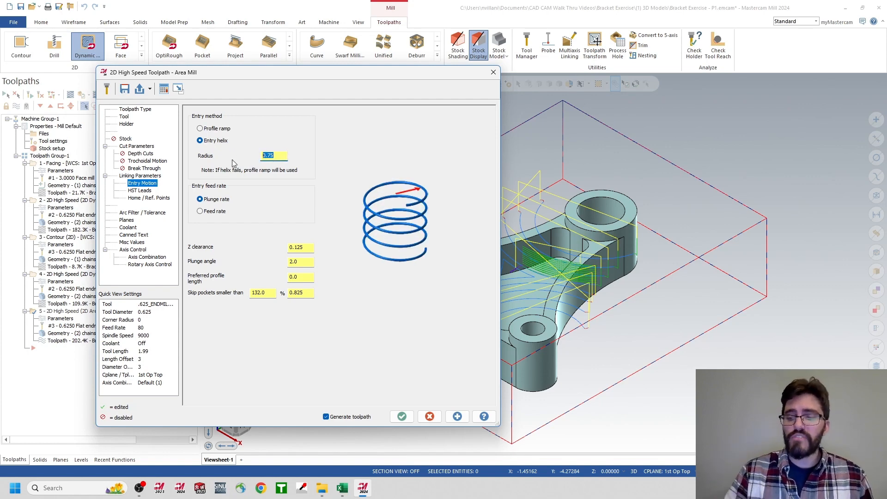
text(.625)
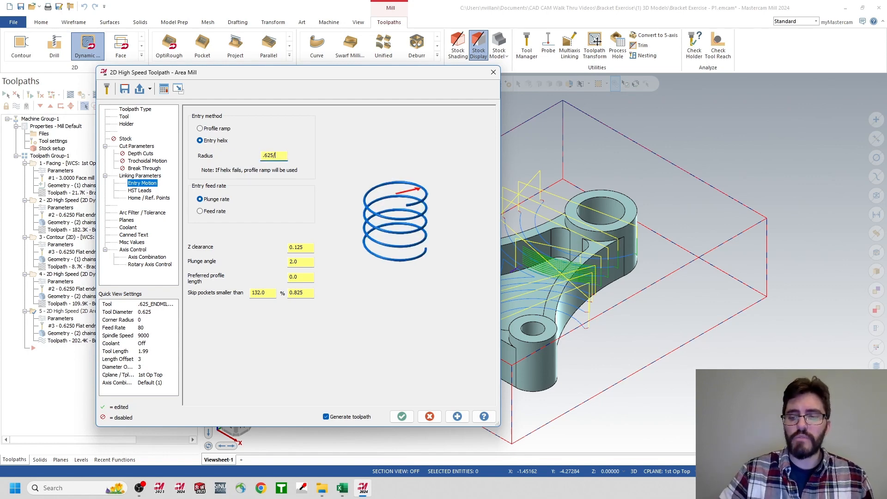
text(/2)
key(Return)
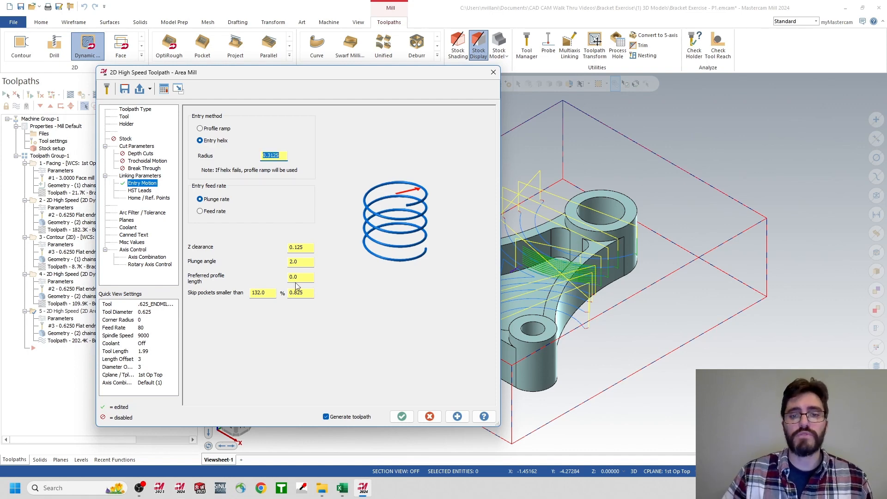
click(402, 416)
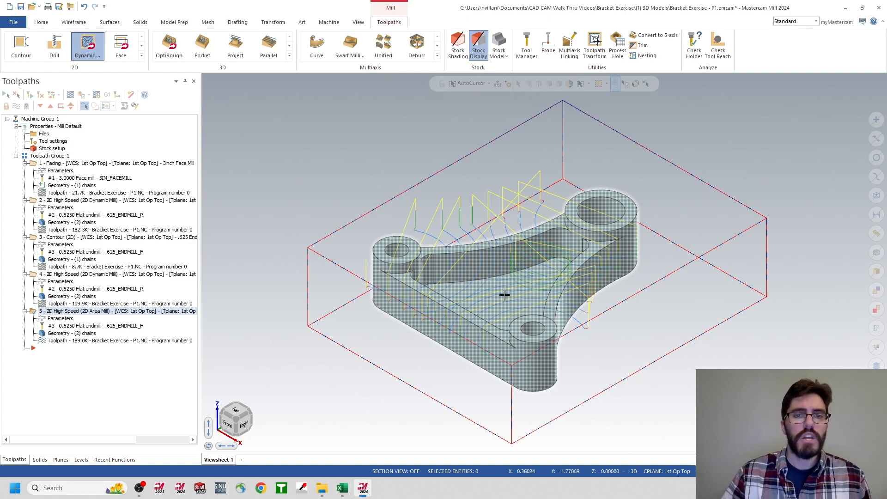
- Verify all operations of Toolpath Group-1 by running the full material-removal simulation
click(49, 156)
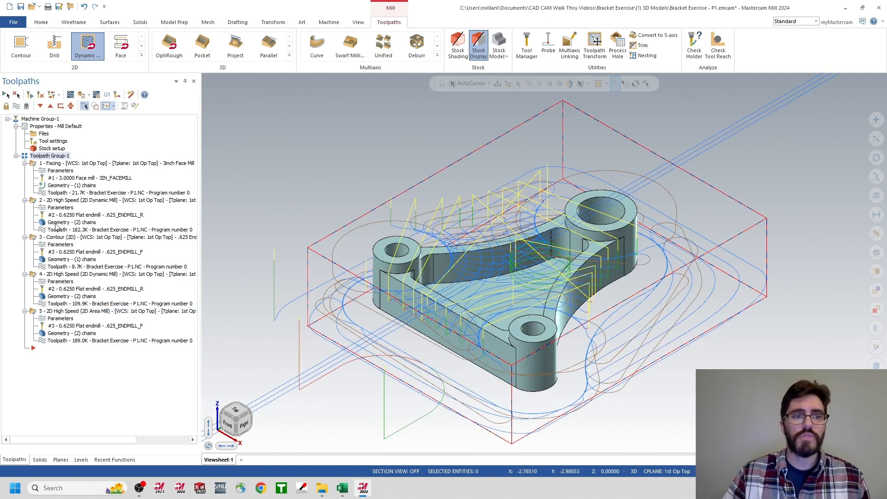
click(81, 95)
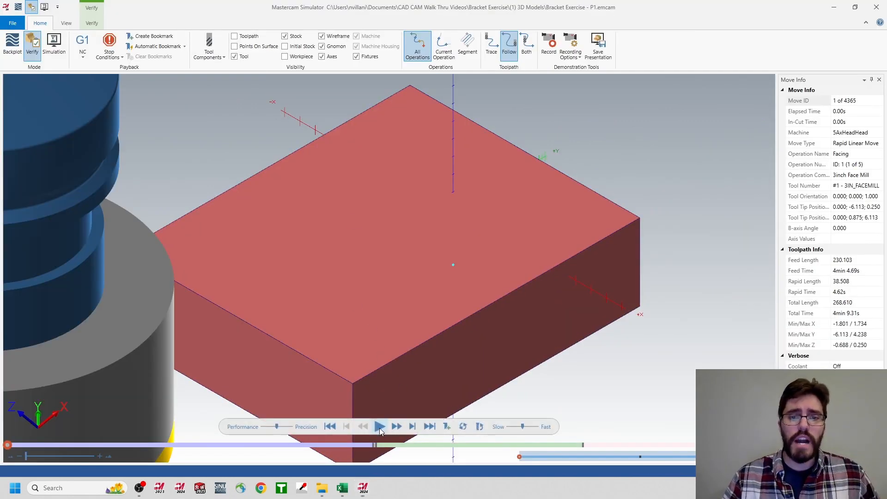
click(379, 427)
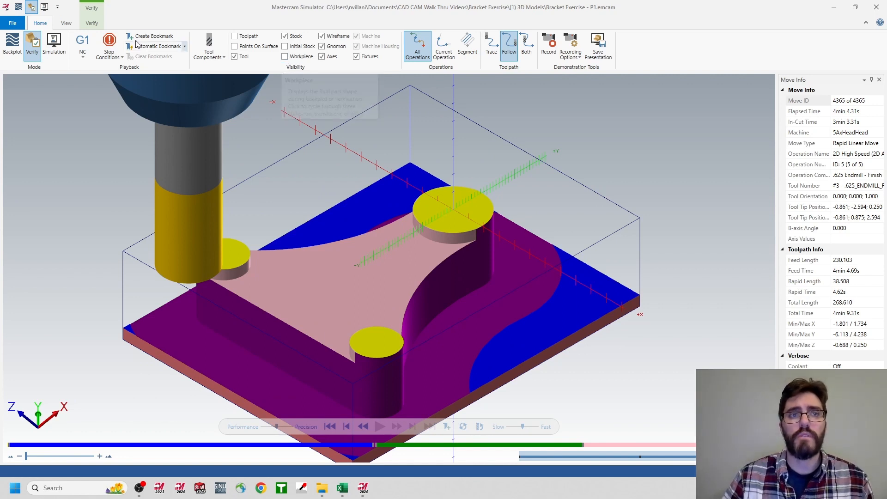
- Compare the machined stock with the bracket model by toggling workpiece visibility and stock translucency, and close the simulator
click(285, 57)
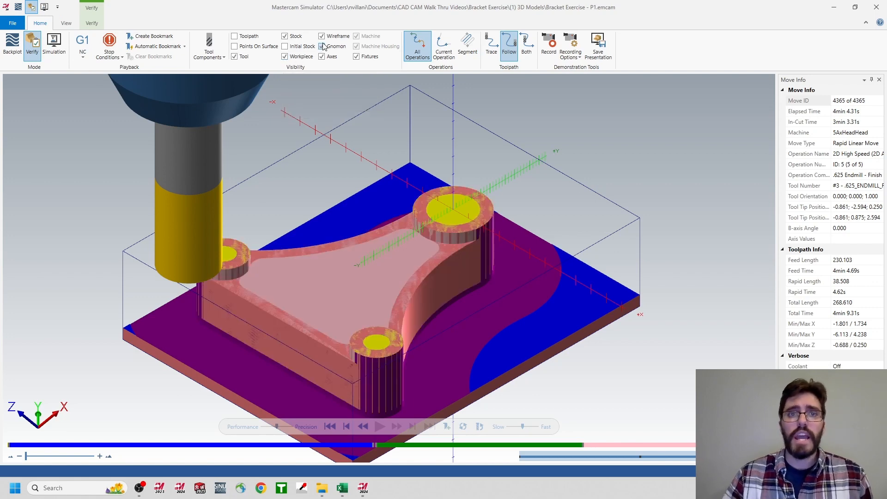
click(285, 37)
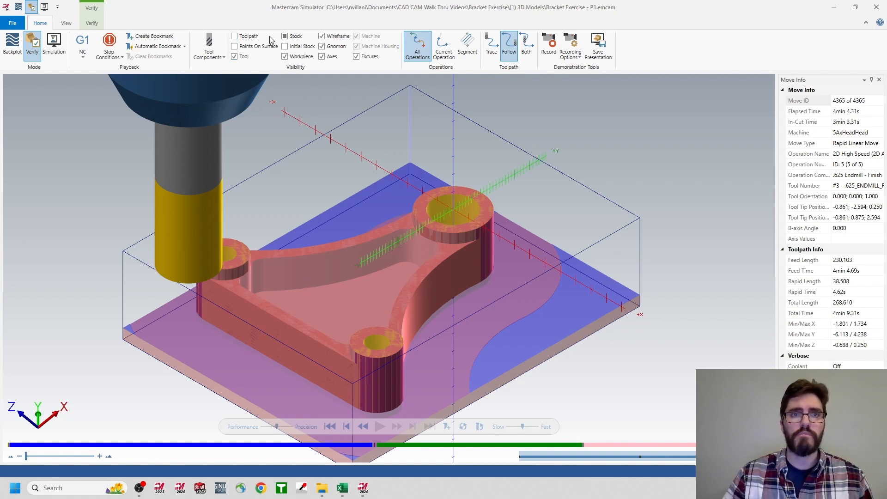
click(285, 37)
click(285, 37)
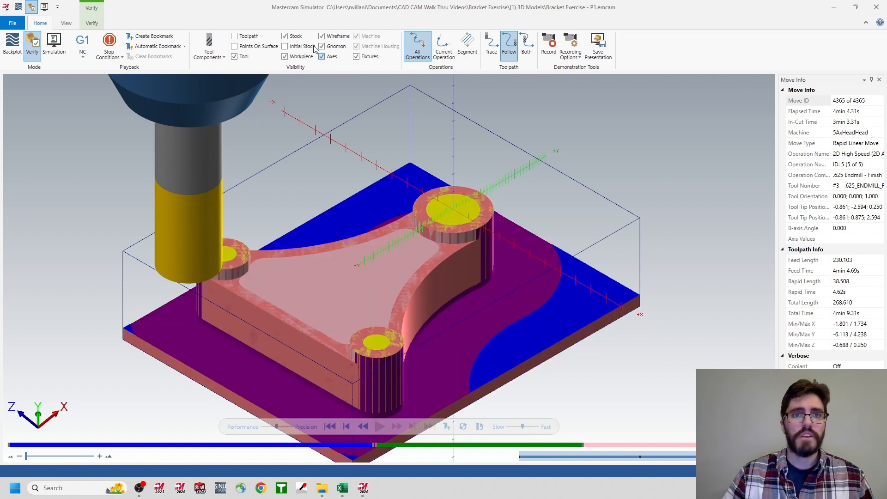
click(285, 56)
click(285, 57)
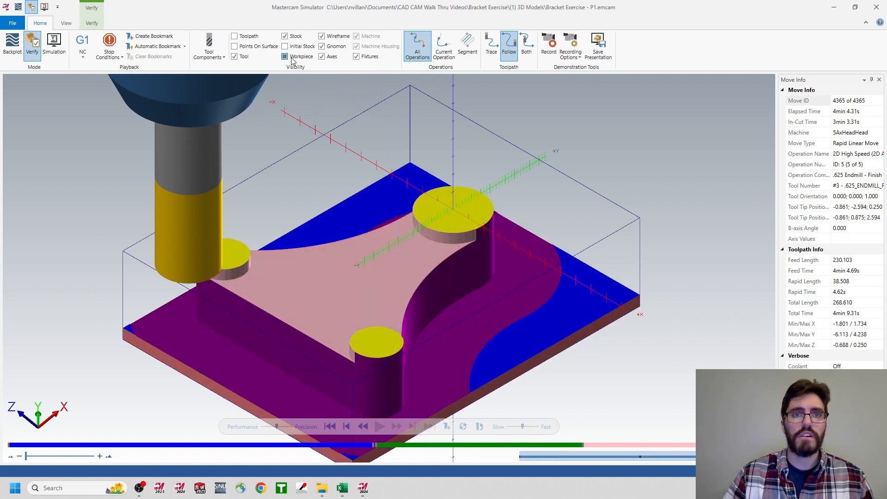
click(877, 7)
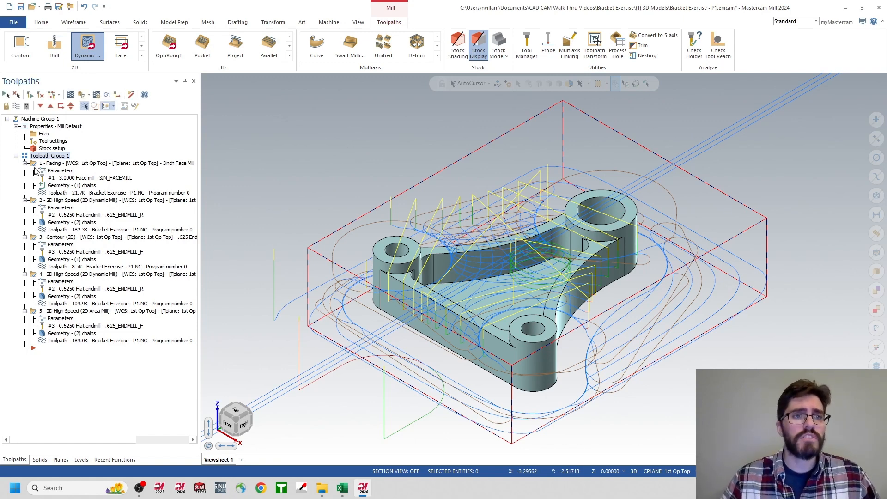
- Collapse the five operations in the toolpath tree and hide the toolpath display of all of them
click(25, 164)
click(24, 170)
click(25, 178)
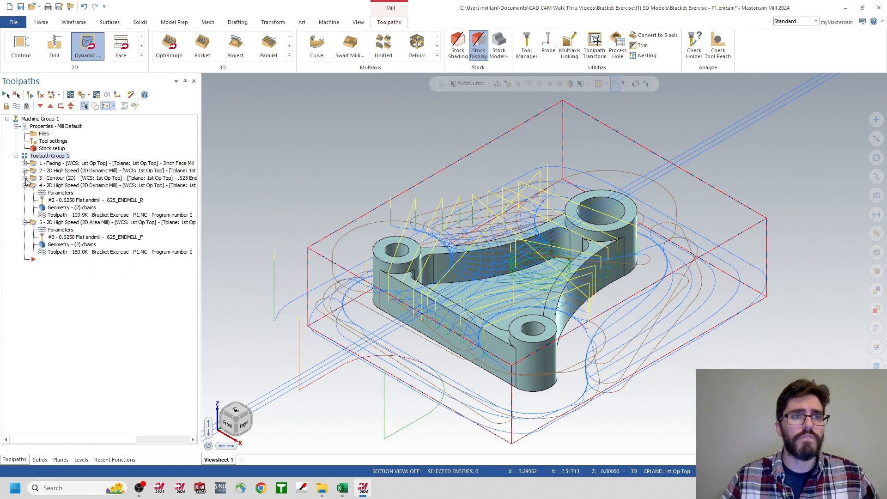
click(25, 185)
click(25, 193)
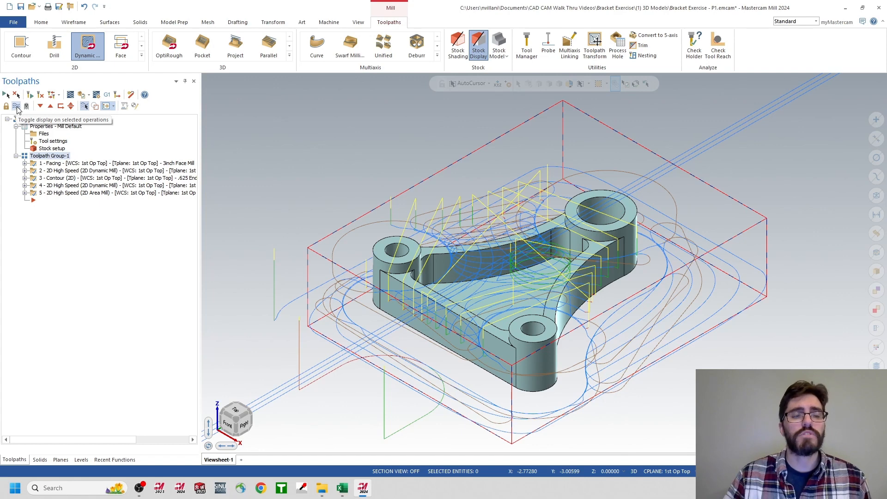
click(17, 108)
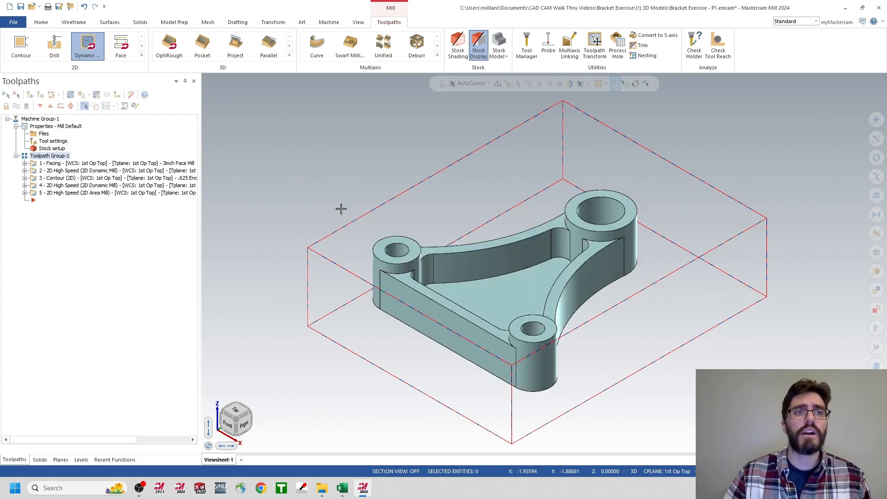
- Create a new Dynamic Mill operation using the bracket's pocket floor face as the automatic region
click(89, 50)
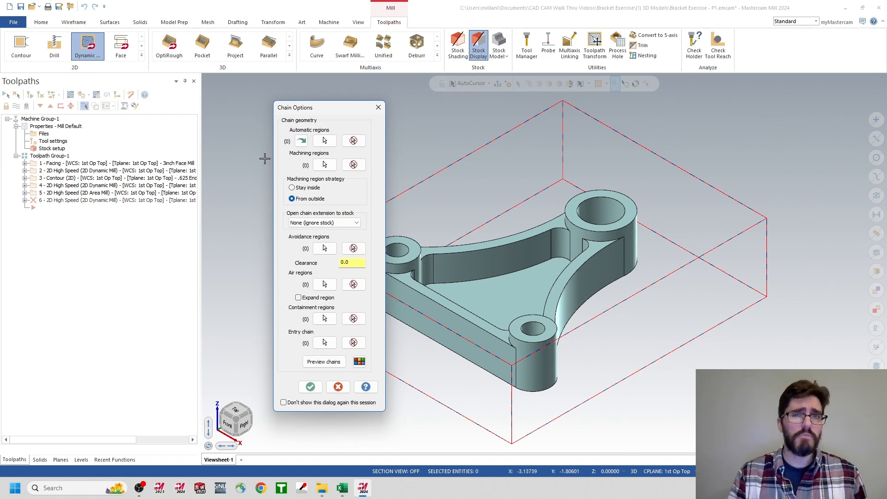
click(324, 141)
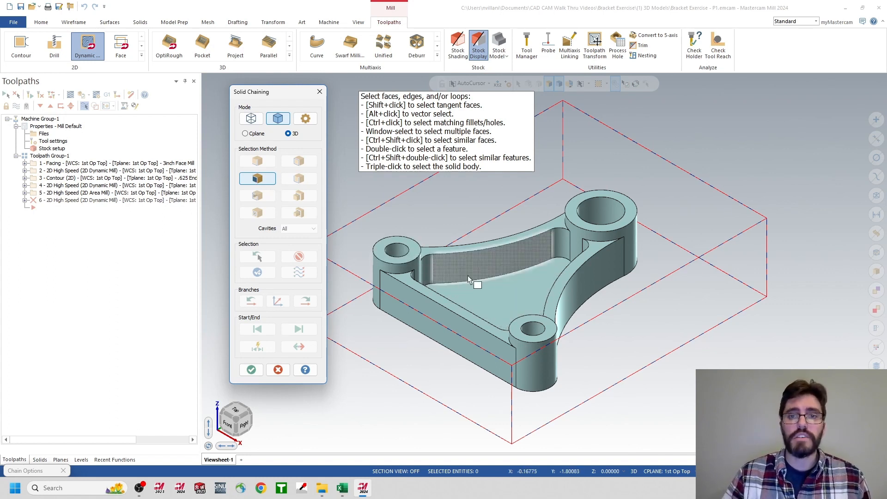
click(510, 289)
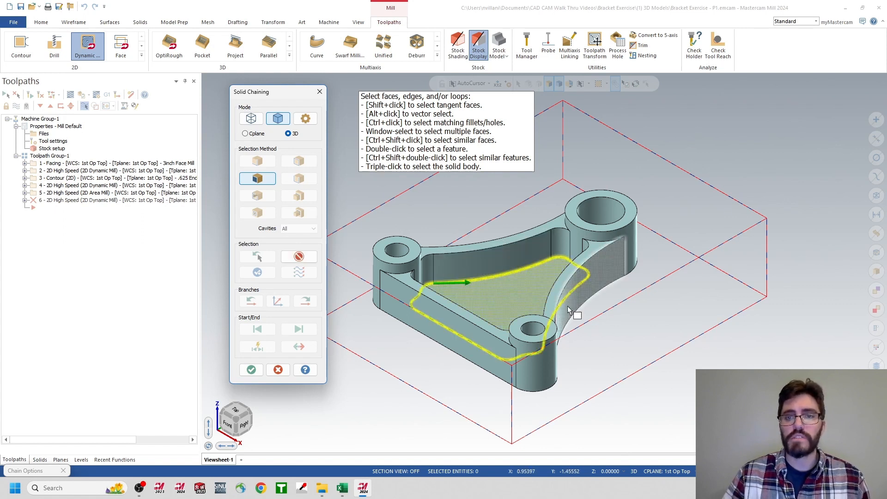
click(251, 370)
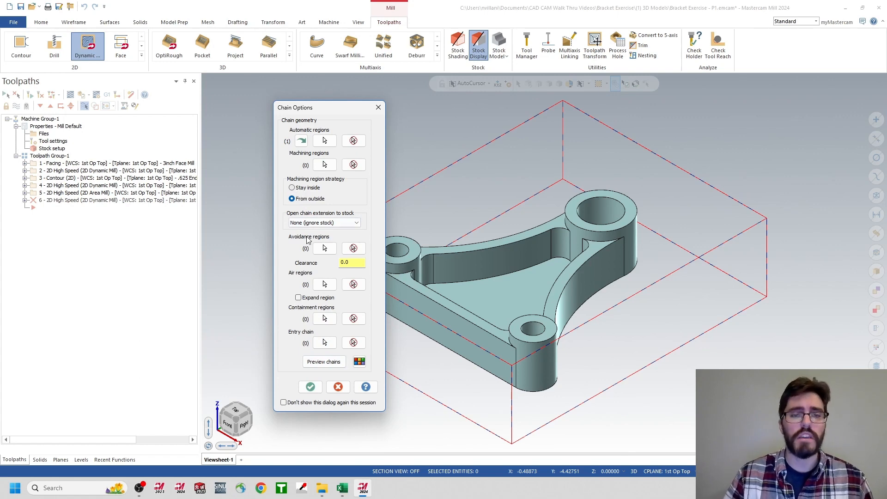
click(311, 387)
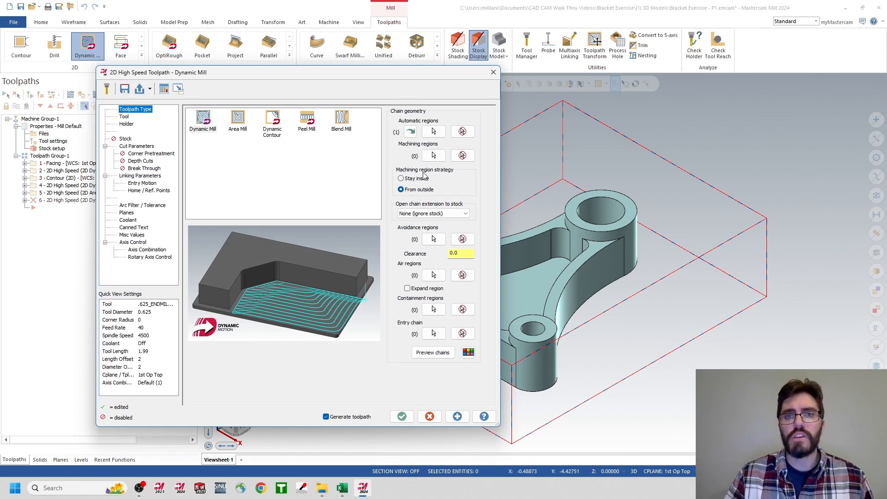
- Compare the Stay inside and From outside machining region strategies for the pocket operation, leaving From outside selected
click(401, 180)
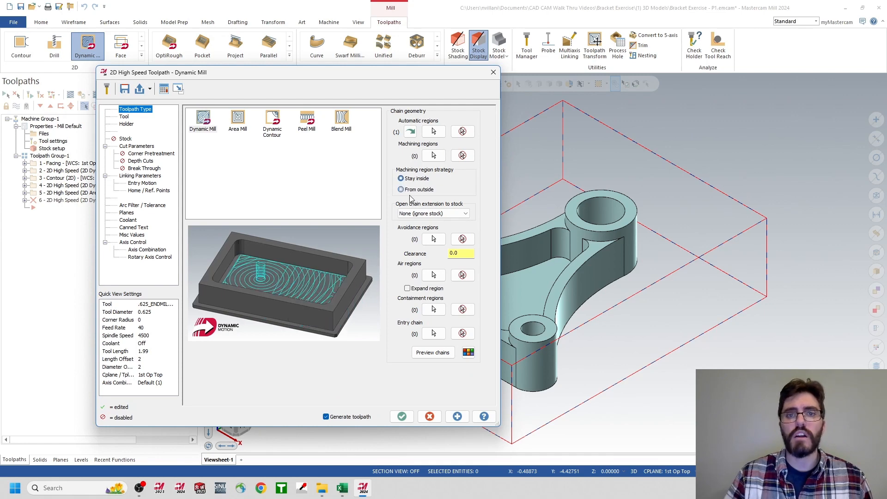
click(401, 189)
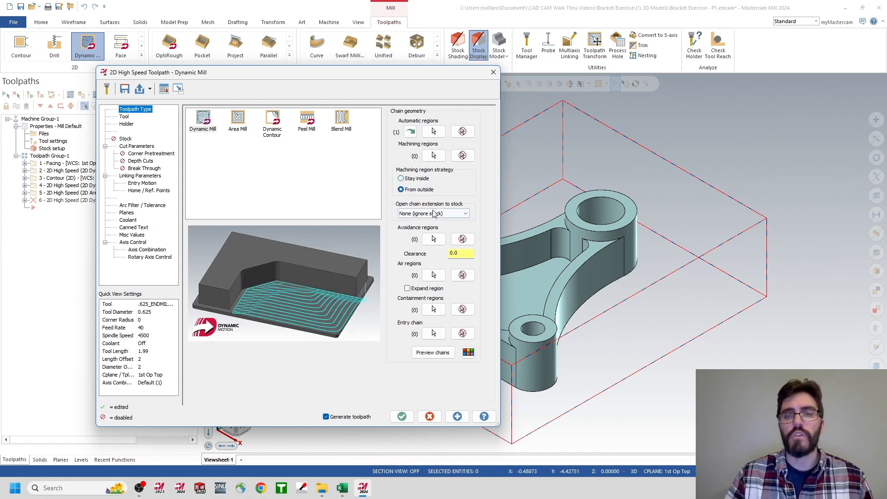
click(401, 179)
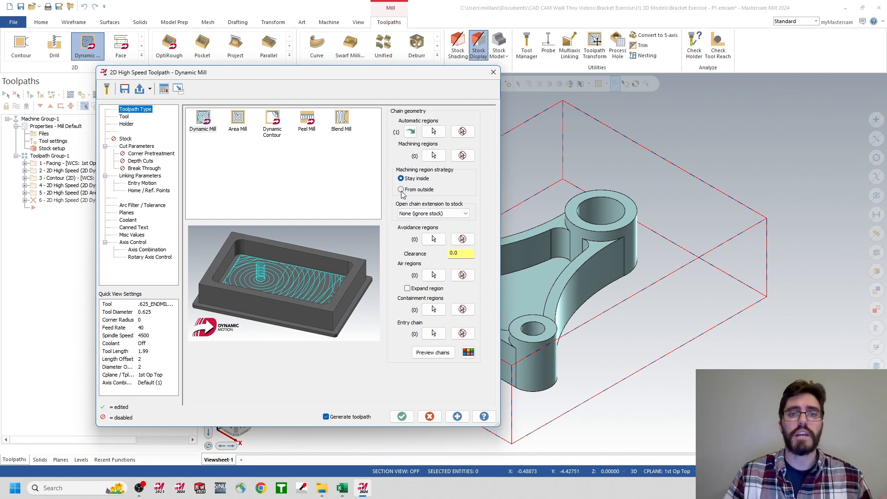
click(401, 189)
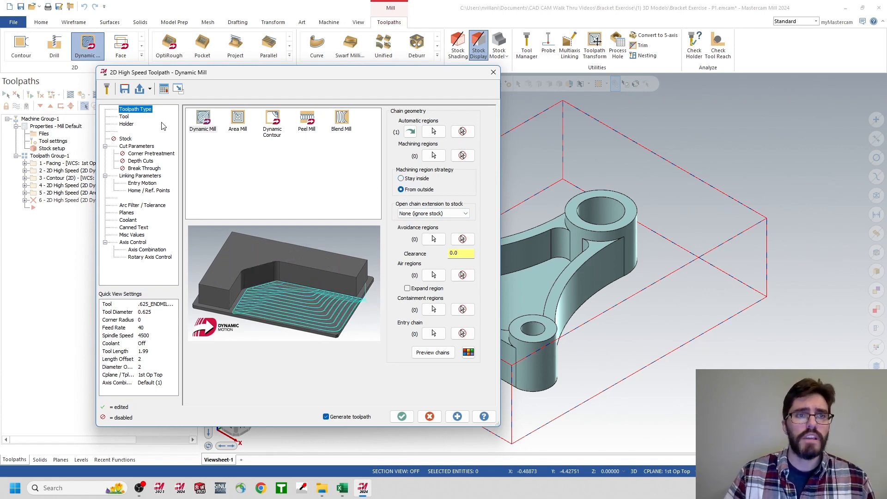
- Assign tool 4, .312_ENDMILL, to the pocket's Dynamic Mill operation and enter the comment ".3125 Endmill - Rough Pocket"
click(124, 118)
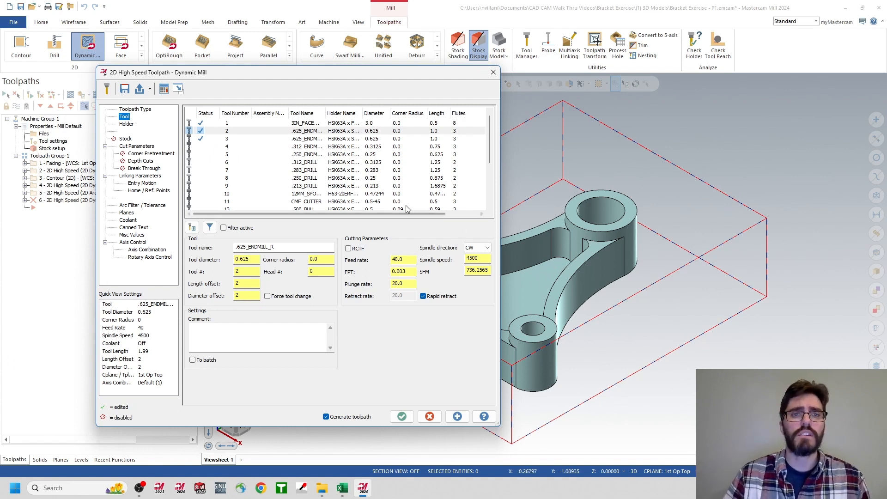
click(303, 148)
click(256, 348)
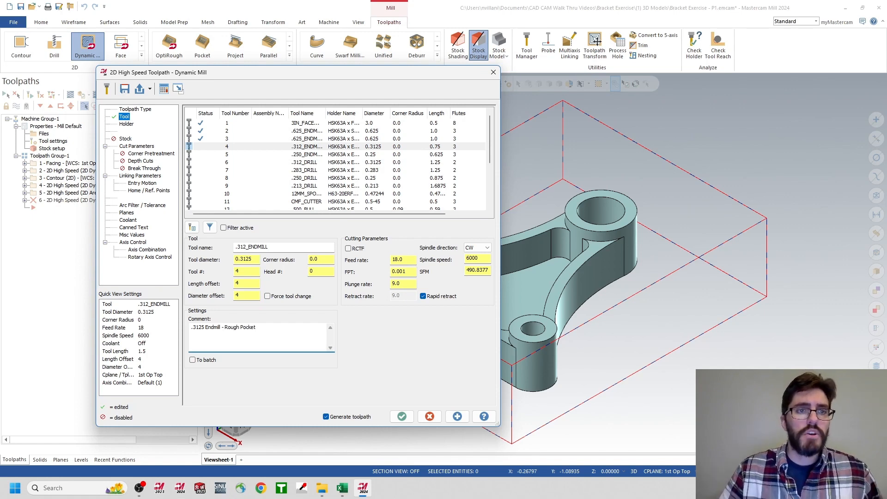
- Review the pocket operation's cut parameters and look up the tool 4 row, .312_ENDMILL, in the Excel tool list
click(133, 147)
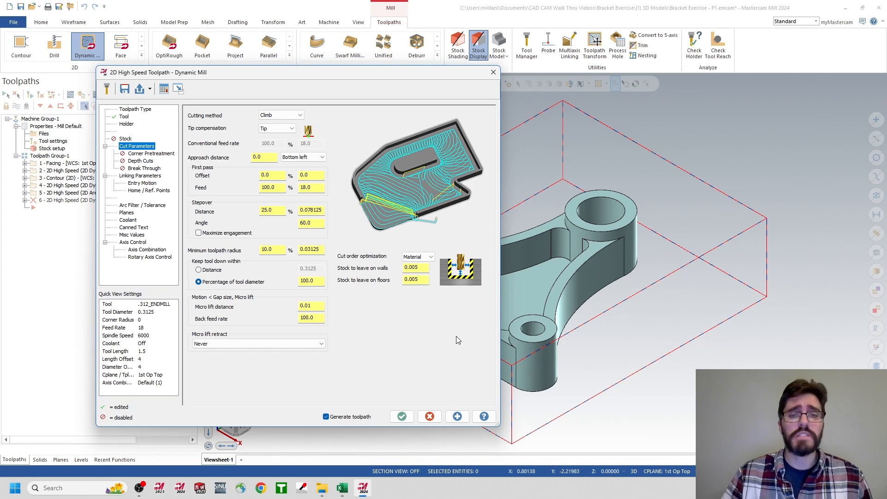
click(340, 494)
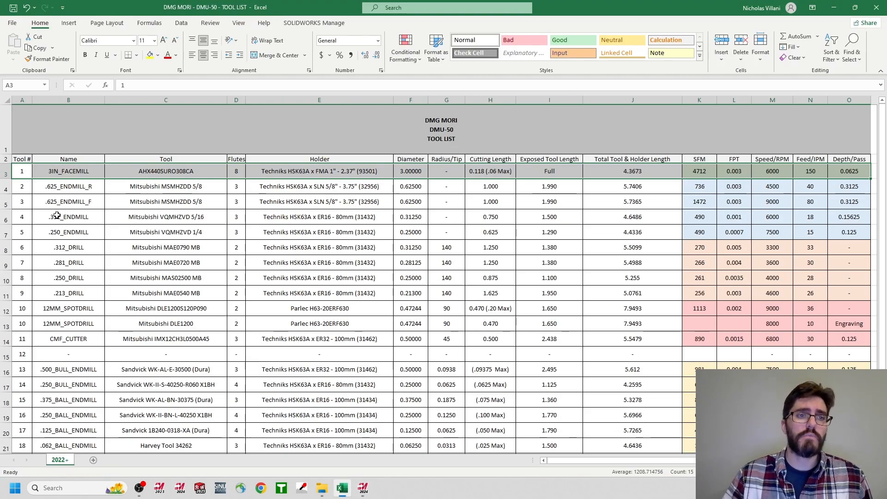
click(22, 219)
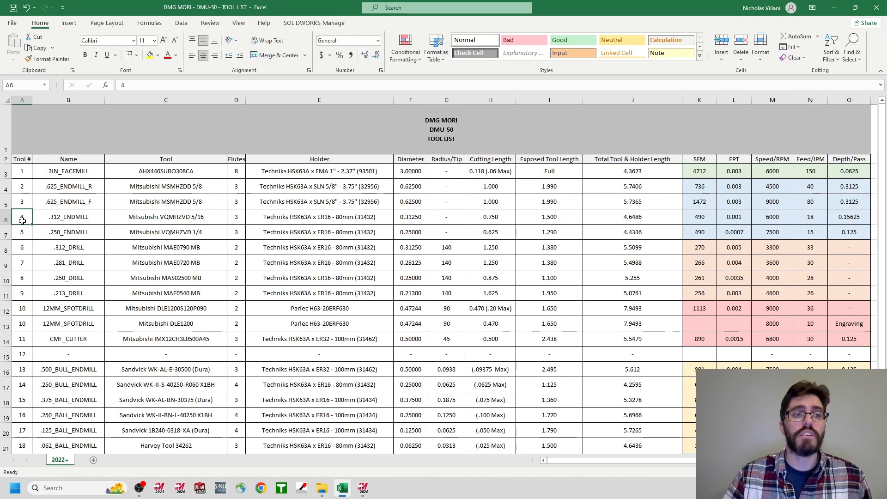
drag(22, 220, 845, 221)
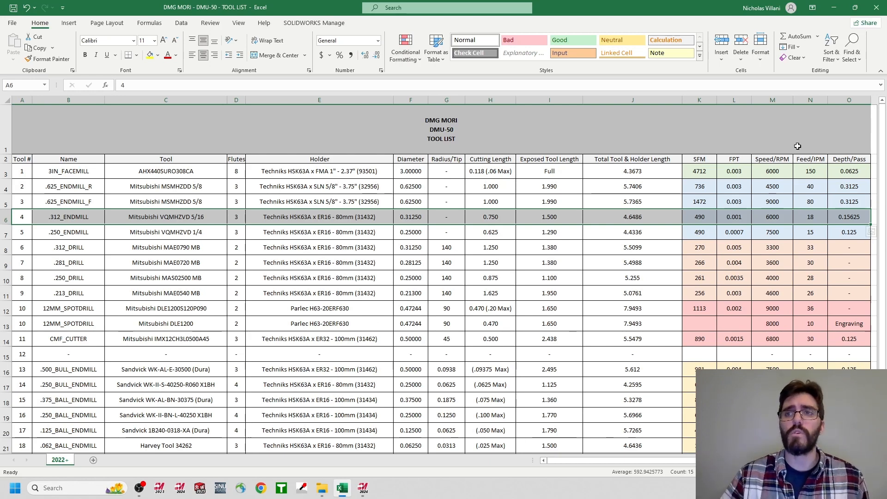
click(834, 8)
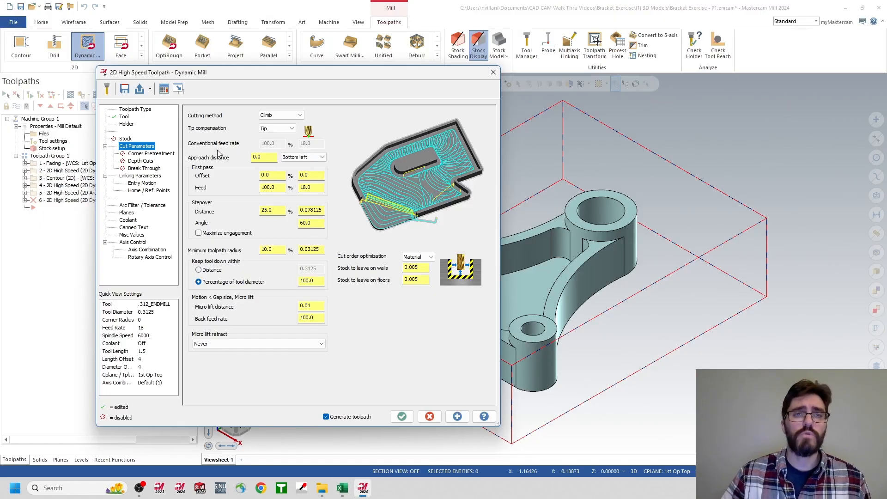
- Enable depth cuts for the pocket's Dynamic Mill operation with a maximum rough step of 0.15625
click(135, 161)
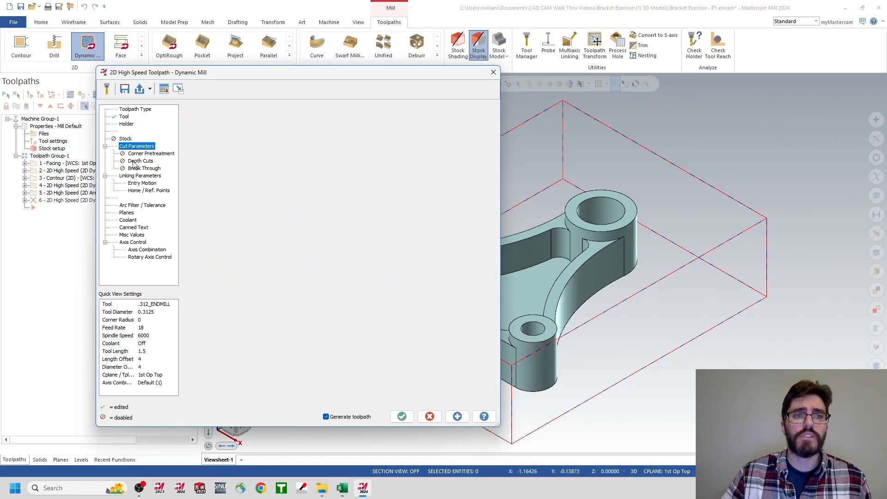
click(206, 112)
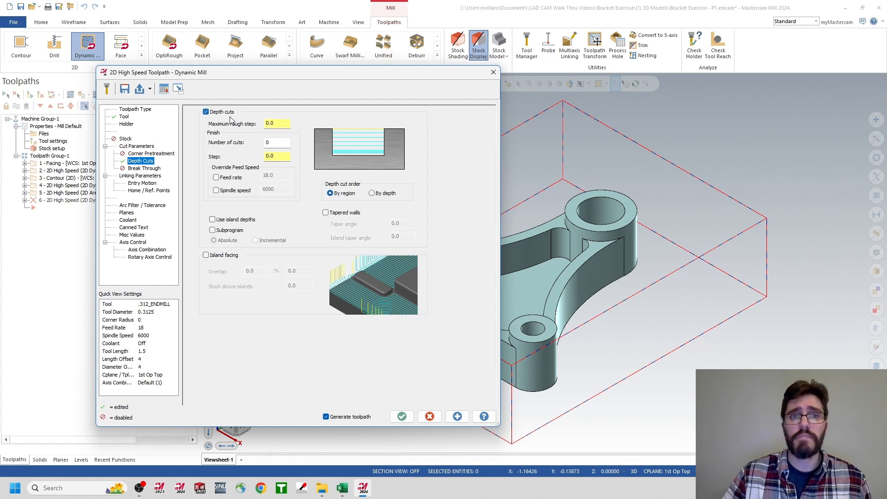
click(286, 124)
text(.3125)
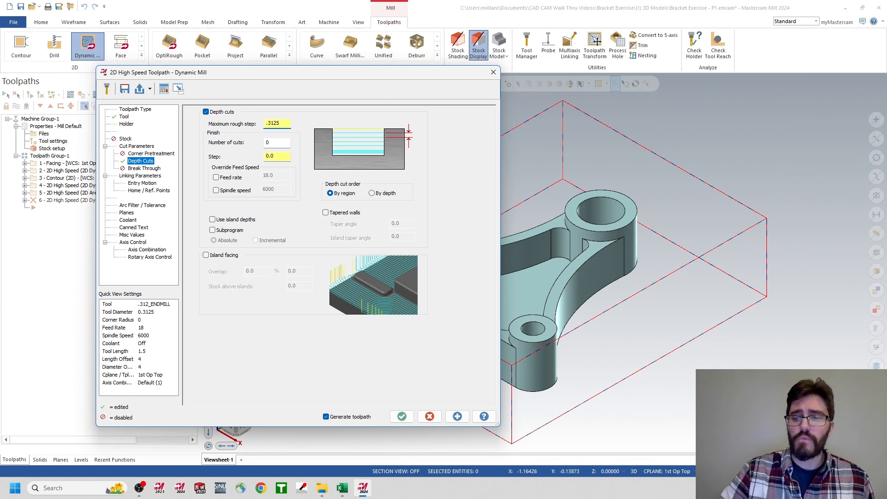
text(/2)
key(Return)
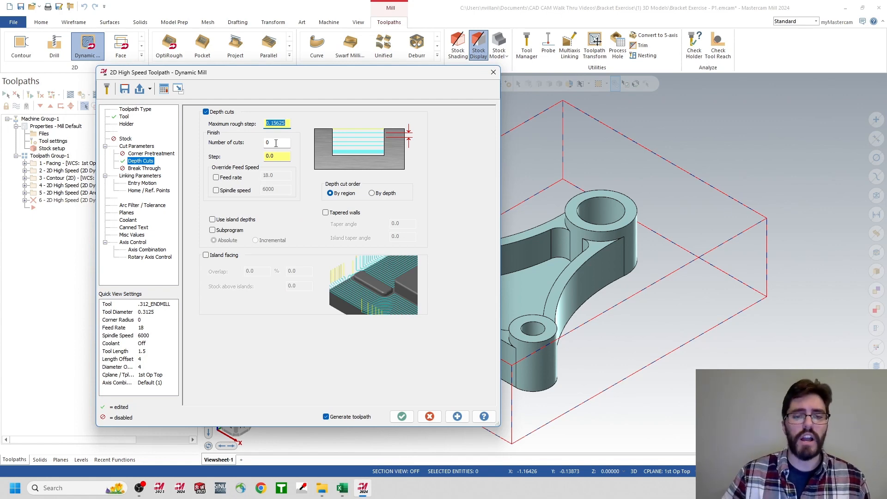
- Check the depth per pass listed for tool 4 in the Excel tool list and return to Mastercam
click(342, 488)
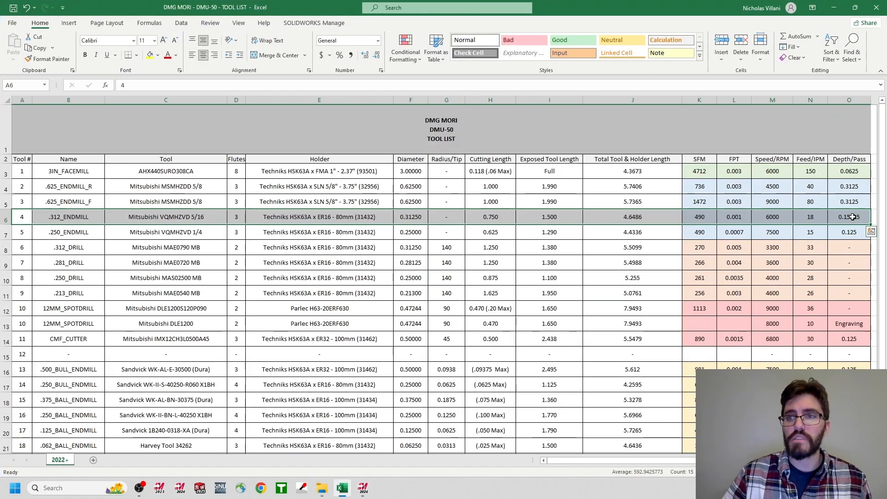
click(852, 217)
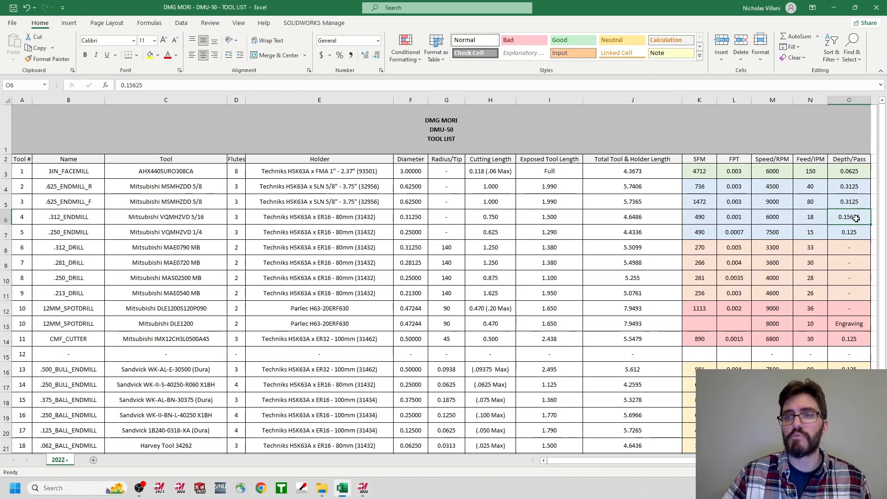
click(5, 219)
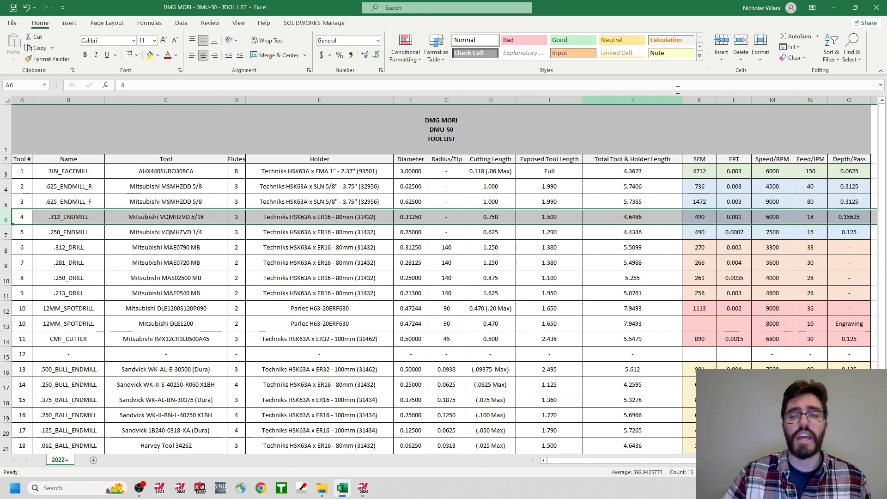
click(833, 7)
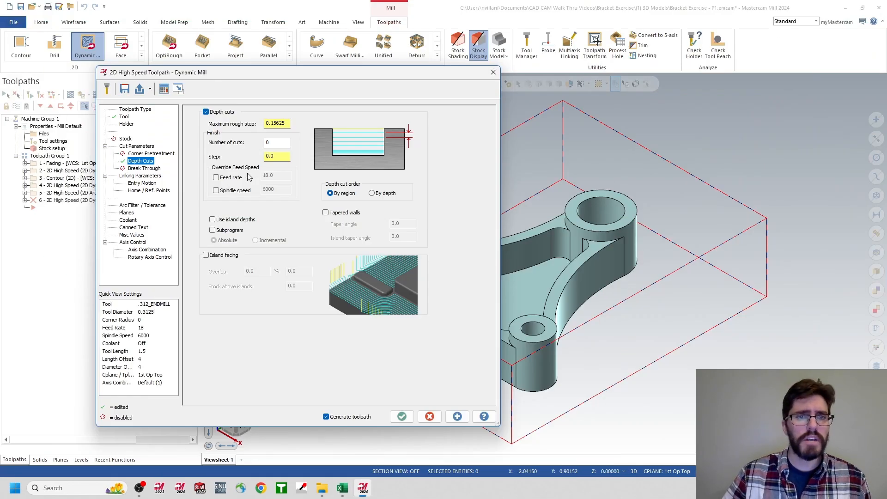
- Pick the top of stock (-0.125) from the pocket's upper edge and the depth (-0.5) from its floor, and generate the toolpath
click(134, 177)
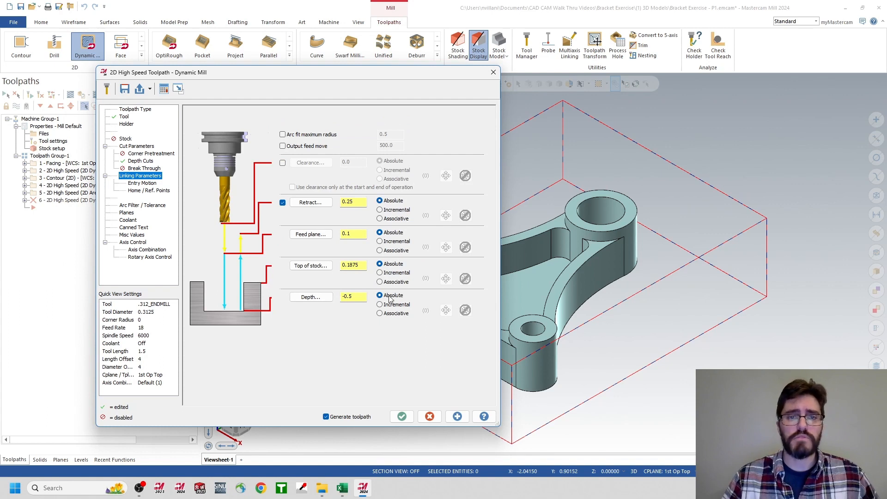
click(310, 266)
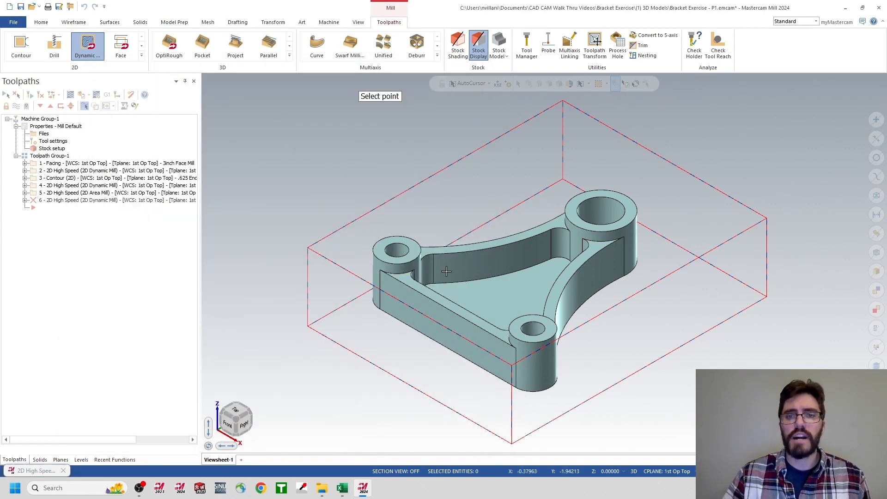
click(437, 255)
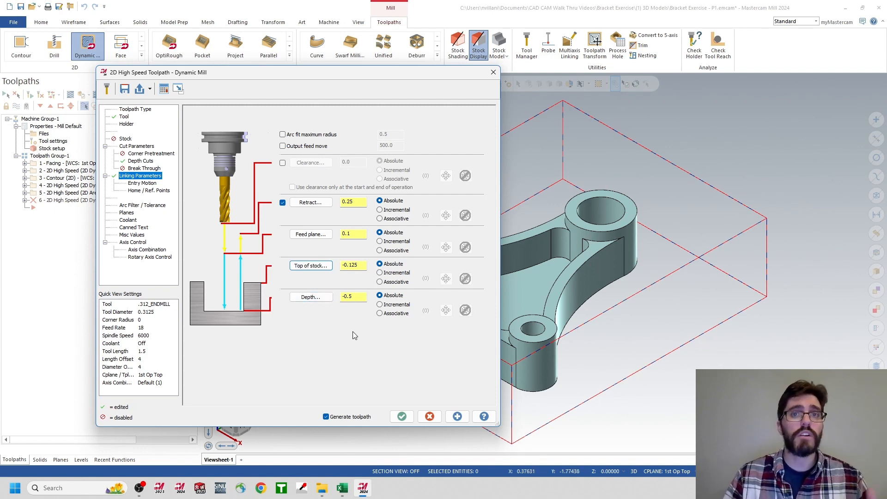
click(311, 297)
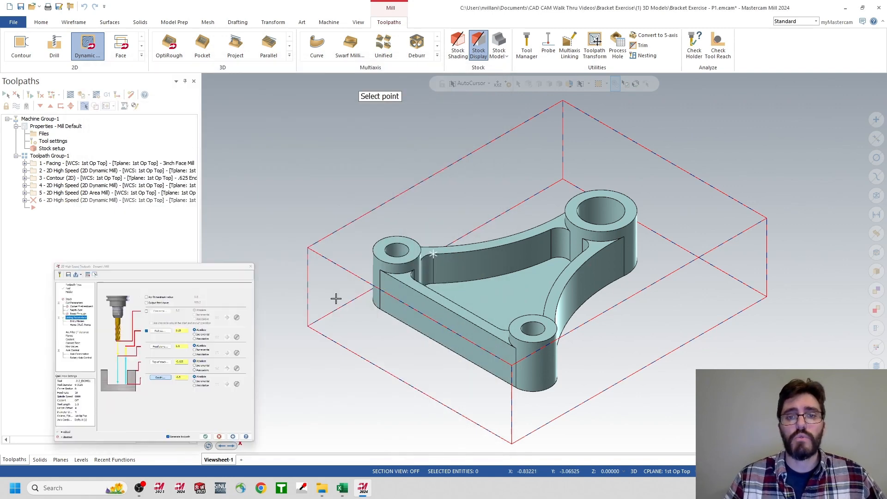
click(436, 285)
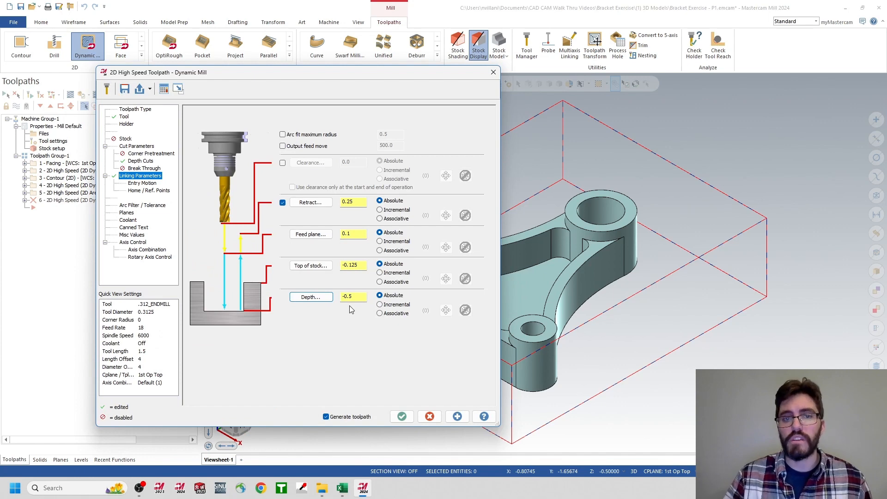
click(402, 417)
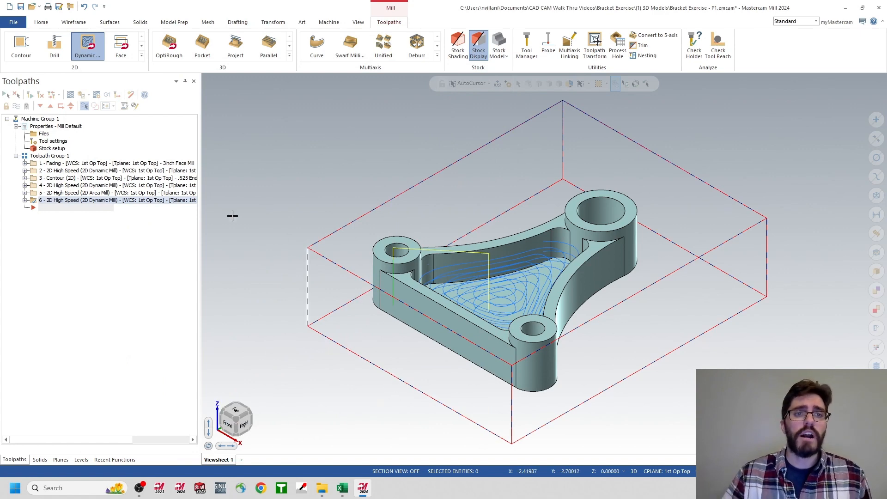
- Simulate the whole toolpath group in Verify to check the pocket roughing, and close the simulator
click(49, 156)
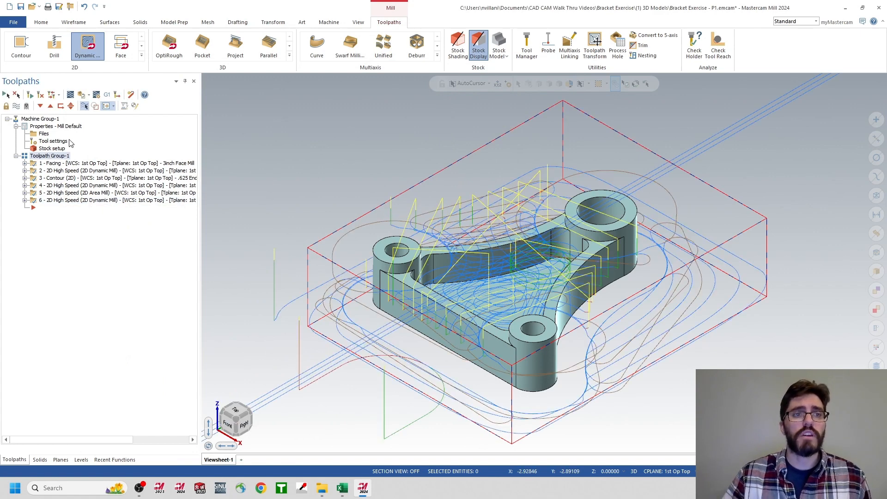
click(82, 95)
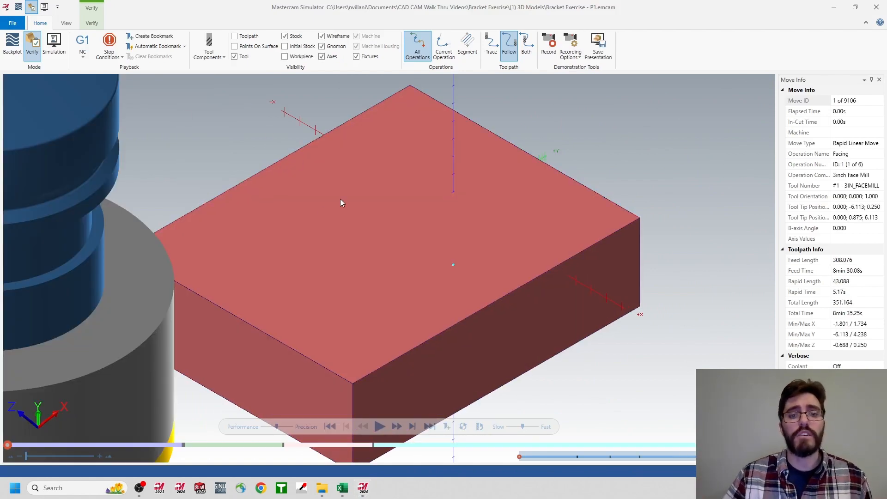
click(380, 426)
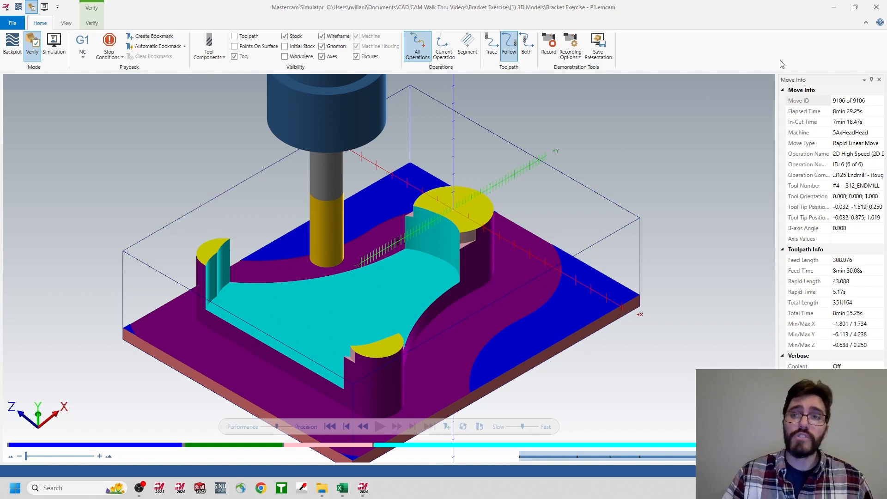
click(877, 7)
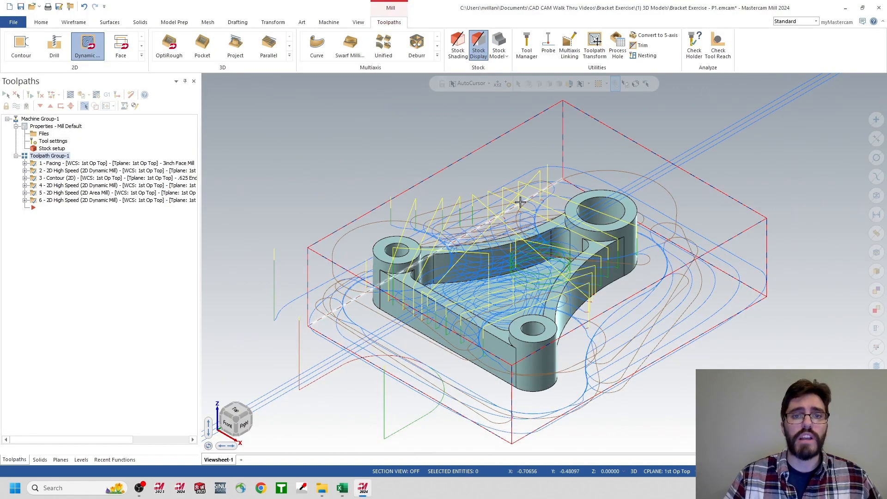
- Change the pocket operation's machining region strategy to Stay inside and regenerate its toolpath
click(25, 200)
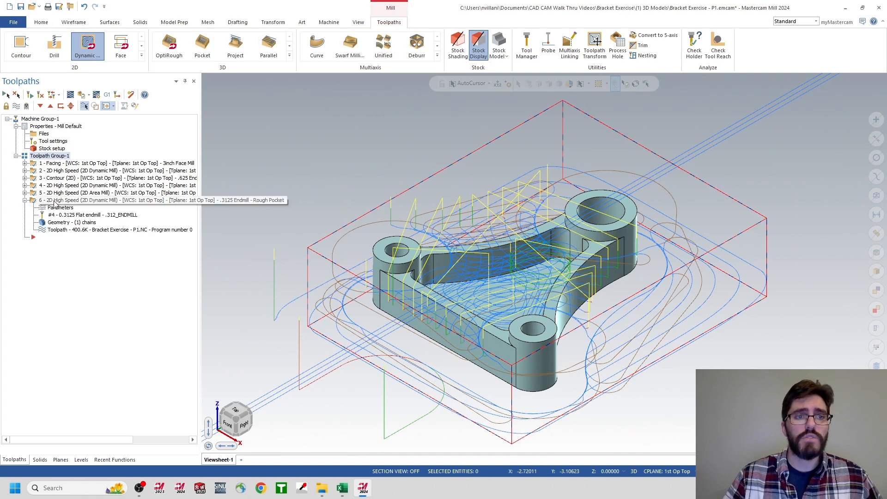
click(56, 207)
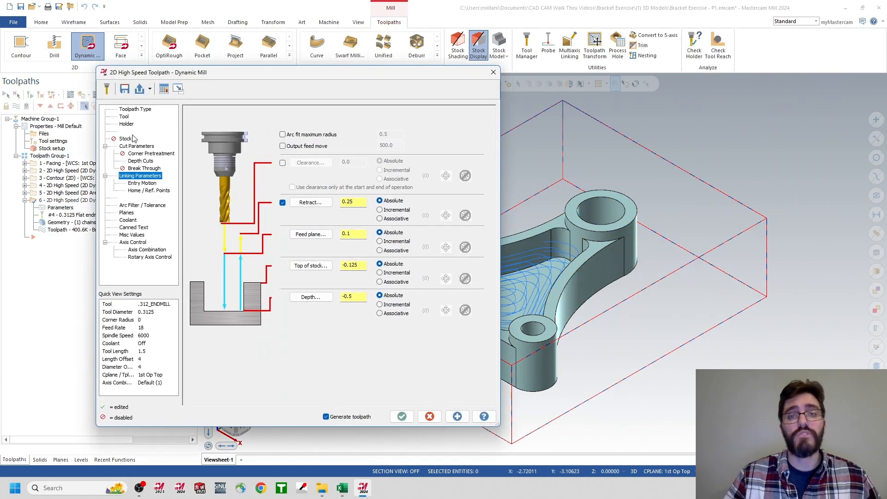
click(124, 116)
click(134, 109)
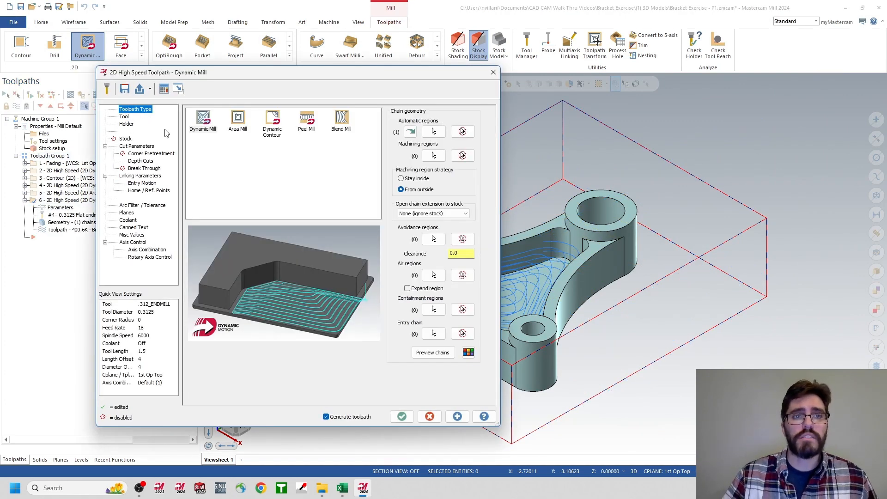
click(408, 179)
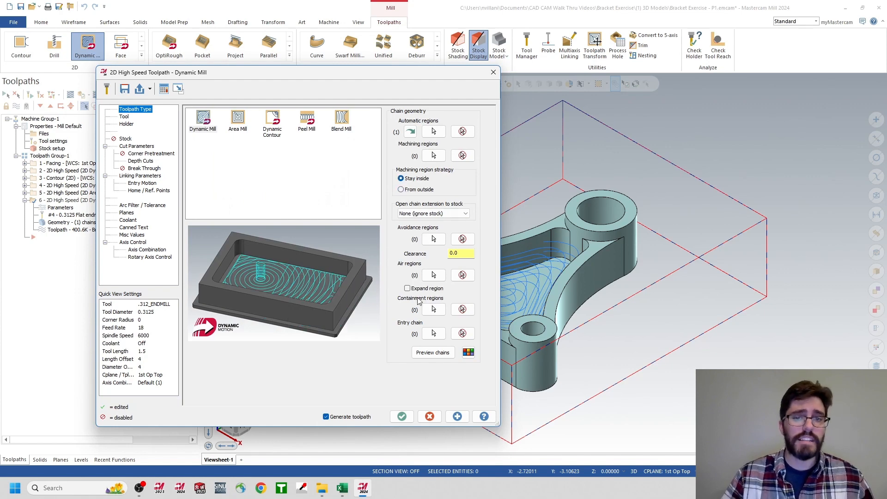
click(401, 416)
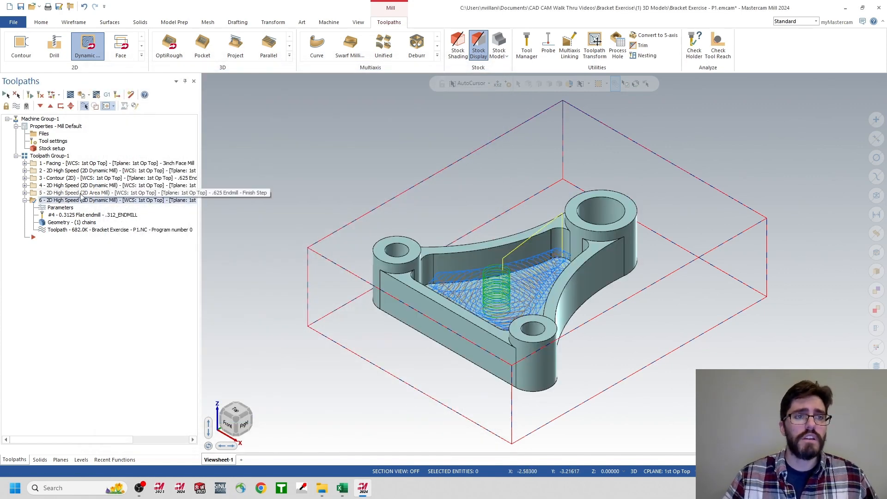
- Collapse the pocket operation in the tree and run the Verify simulation of the whole toolpath group again
click(24, 201)
click(49, 155)
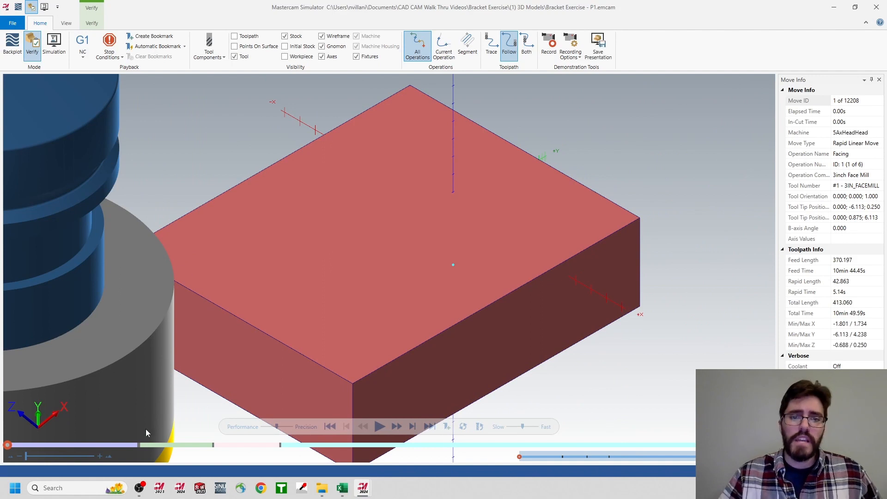
click(378, 426)
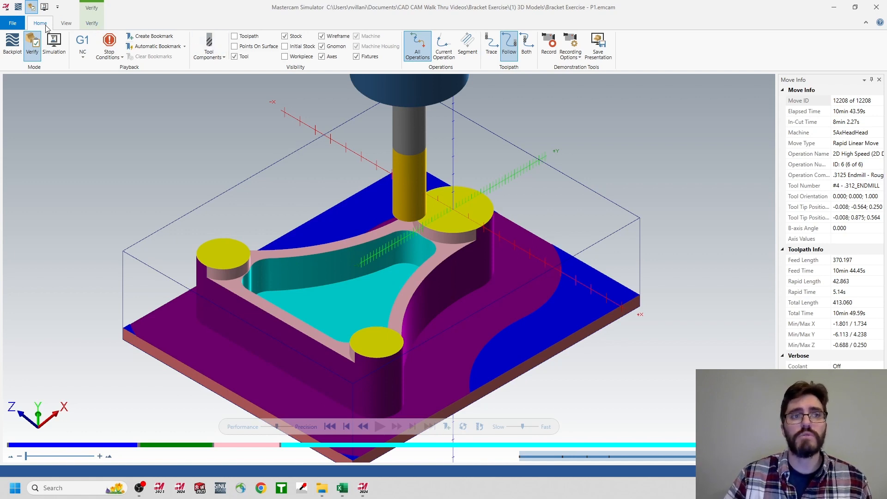
- Show the workpiece with translucent stock in the simulation and inspect the material left on the pocket walls and floor
click(285, 58)
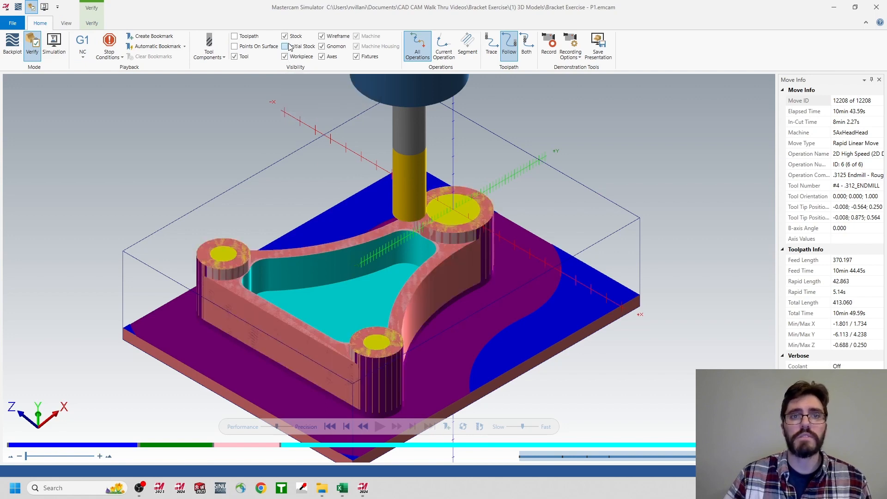
click(285, 36)
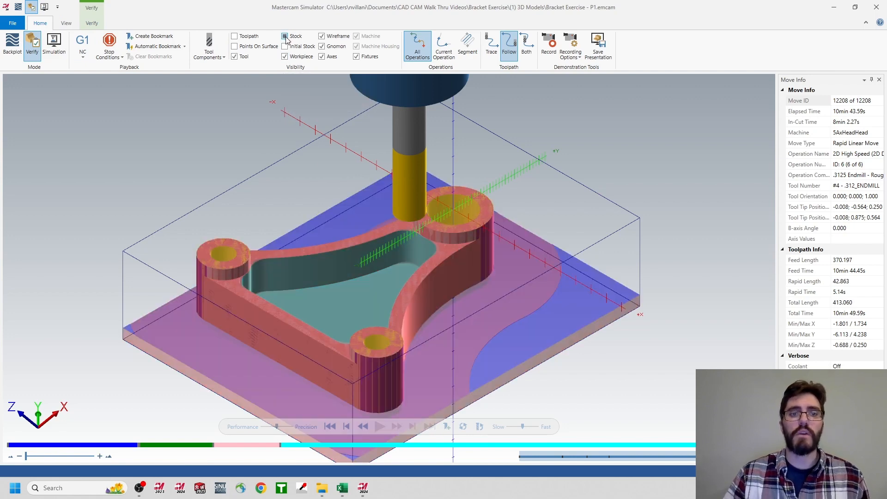
scroll(297, 230, up, 5)
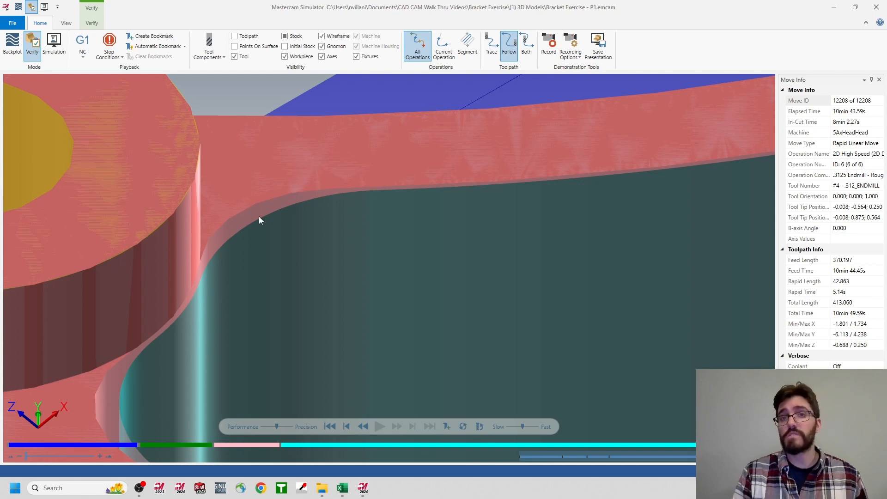
scroll(259, 217, down, 3)
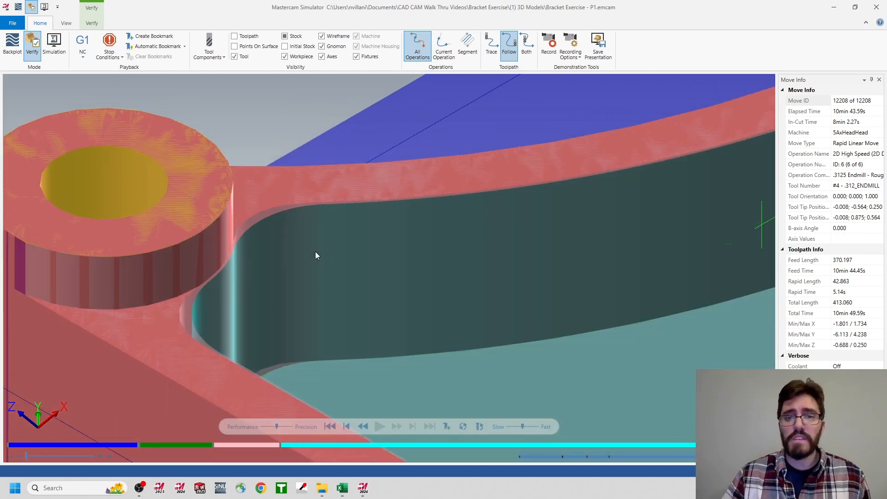
scroll(447, 255, down, 5)
scroll(567, 200, up, 2)
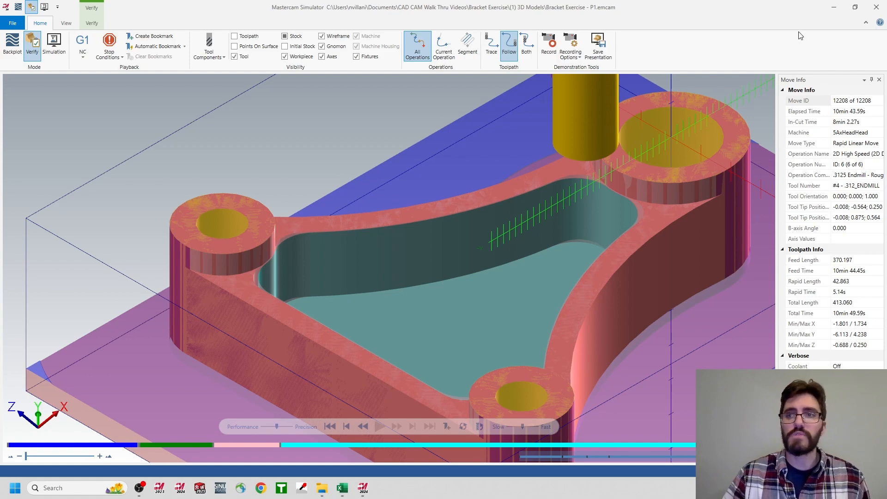
- Close the simulator, return the model to the isometric view and hide the toolpath display of all operations
click(875, 8)
right_click(310, 126)
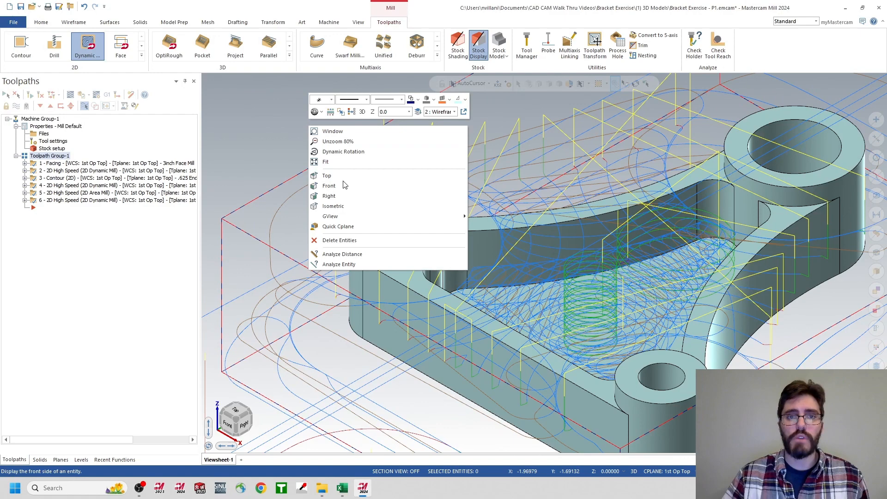
click(347, 206)
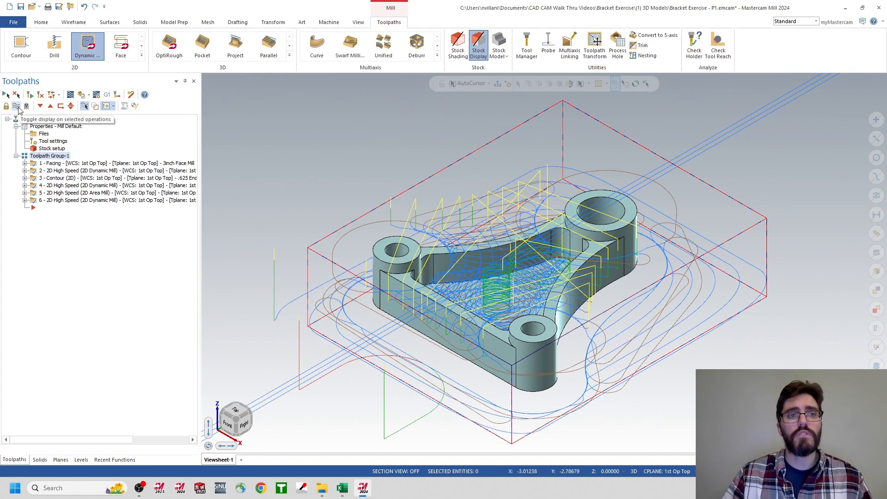
click(17, 107)
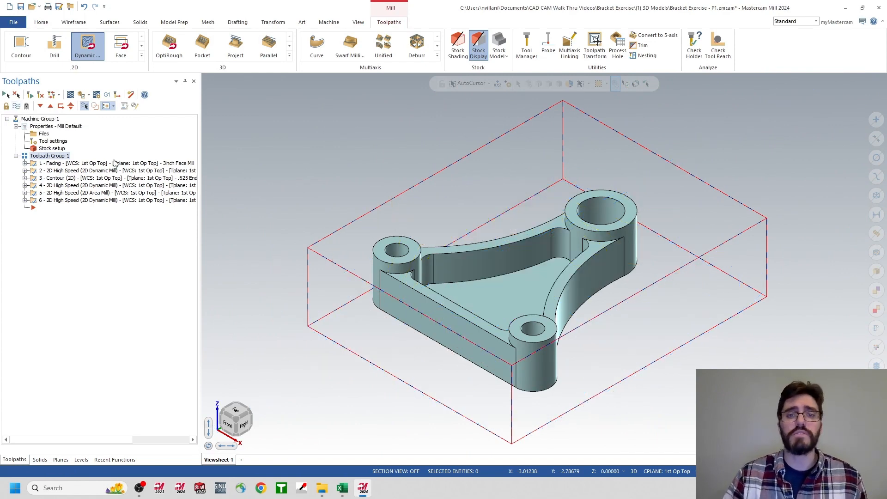
- Analyze the arc edge at the pocket's inner corner beside the large boss to check its radius and diameter
click(42, 22)
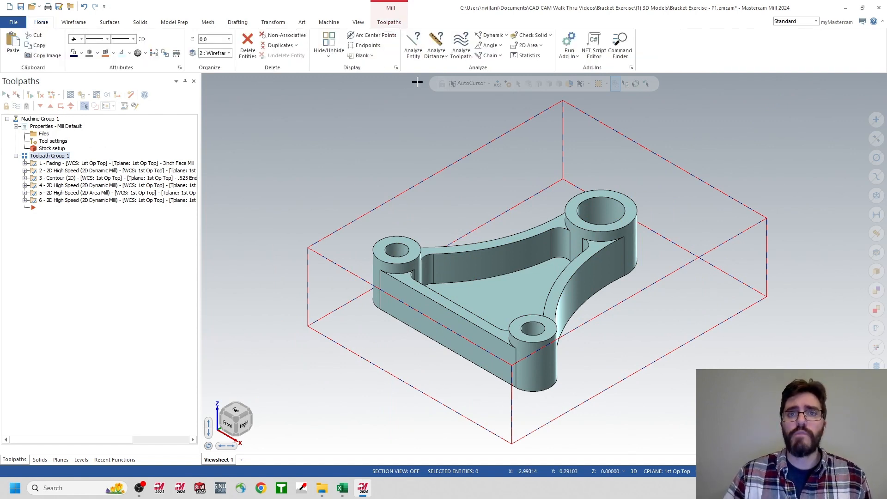
click(413, 46)
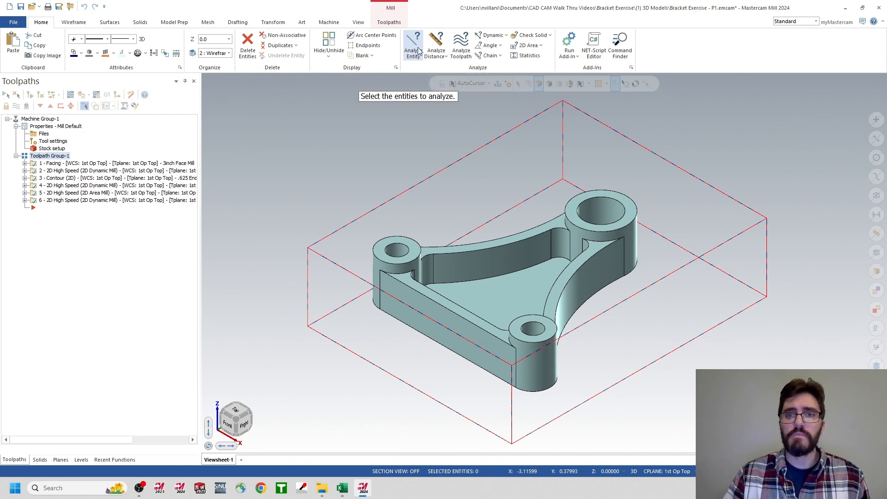
click(562, 233)
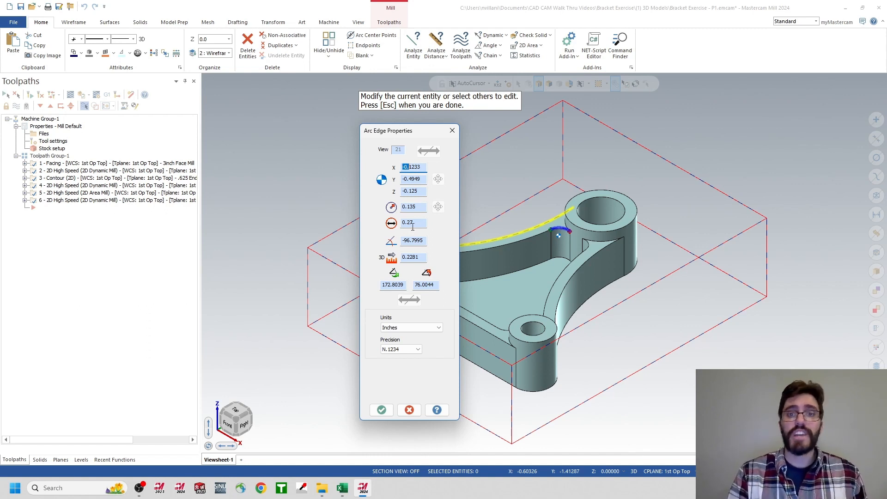
click(381, 410)
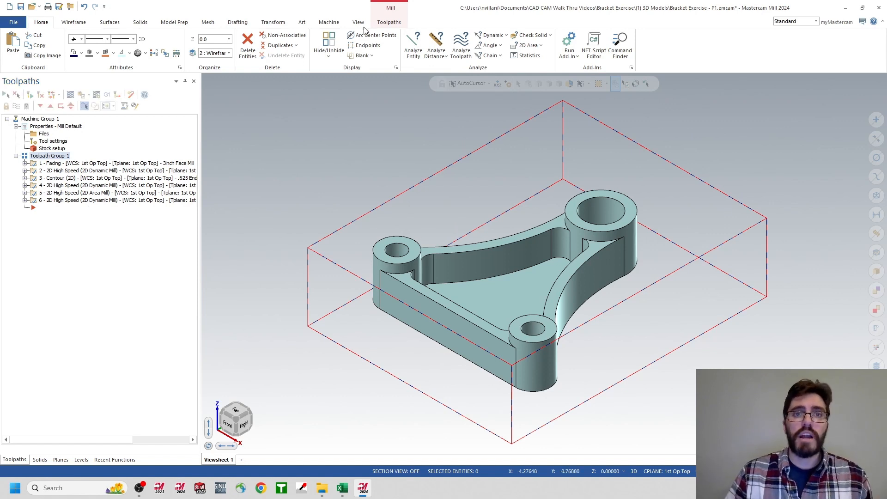
- Create a 2D Pocket toolpath using the bracket's pocket floor face as the chain geometry
click(387, 24)
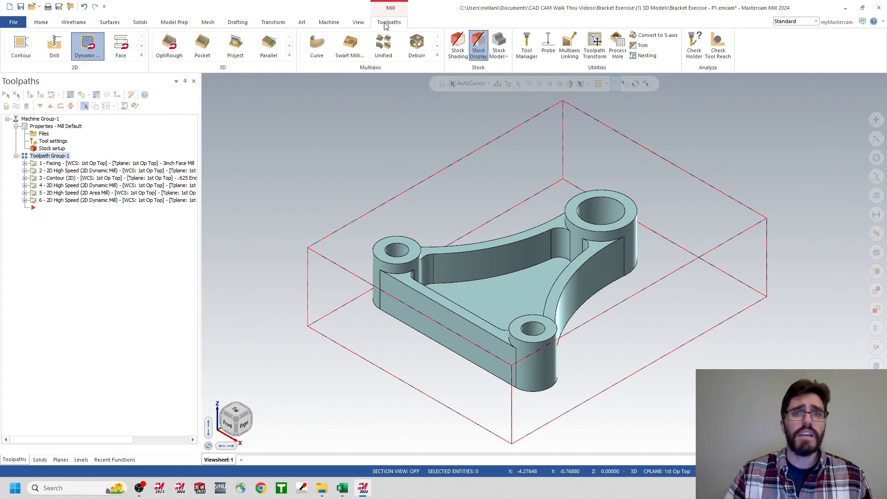
click(142, 56)
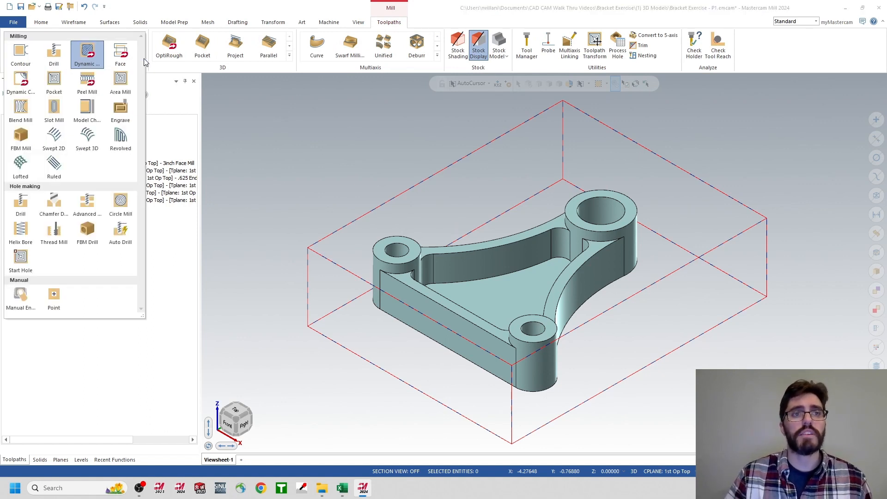
click(55, 81)
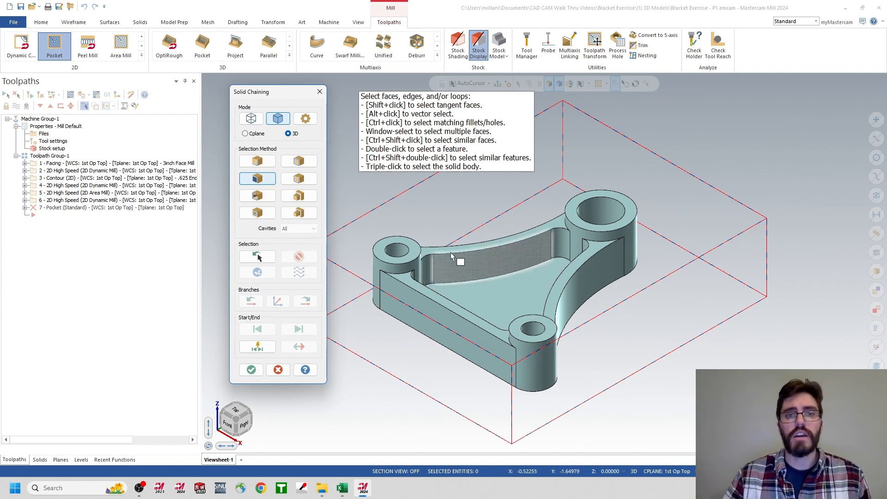
click(512, 296)
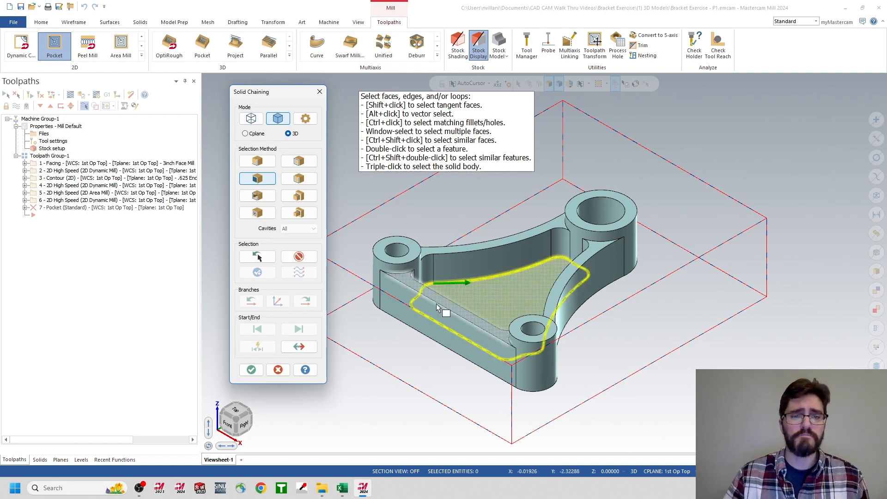
click(253, 372)
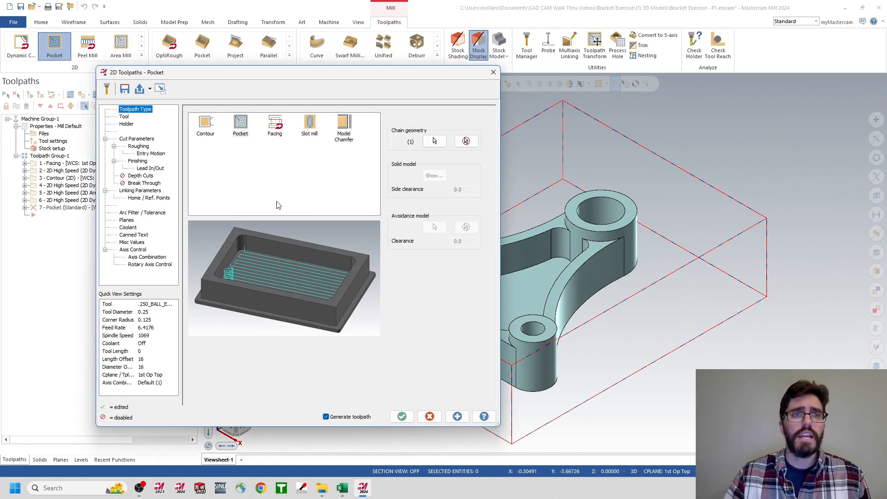
- Assign tool 5, the .250 endmill, to the pocket operation and add the comment ".250 Endmill - Finish Pocket"
click(124, 119)
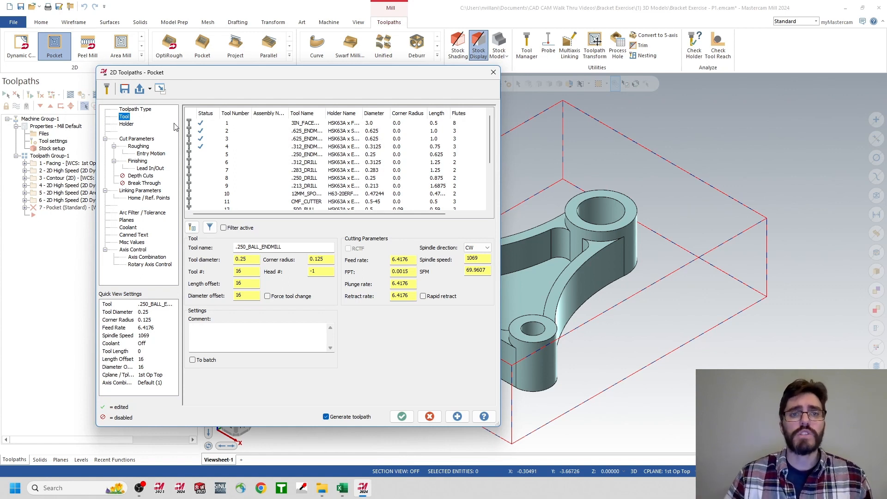
click(295, 156)
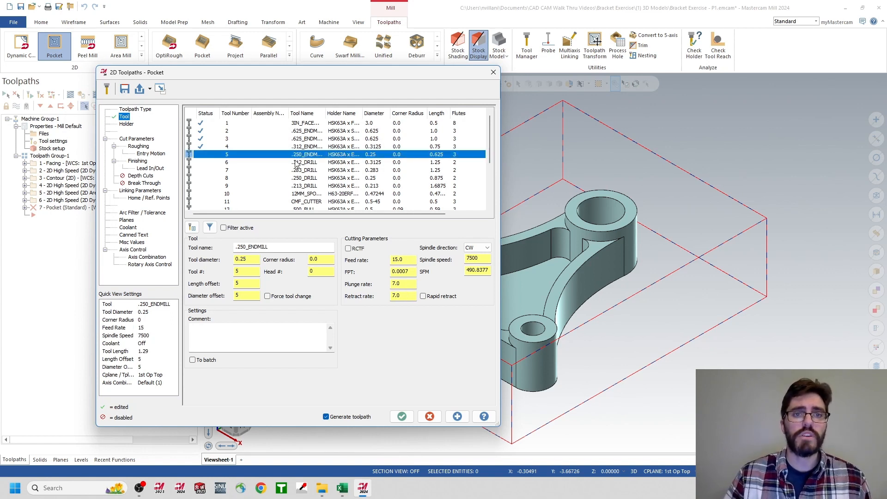
click(254, 341)
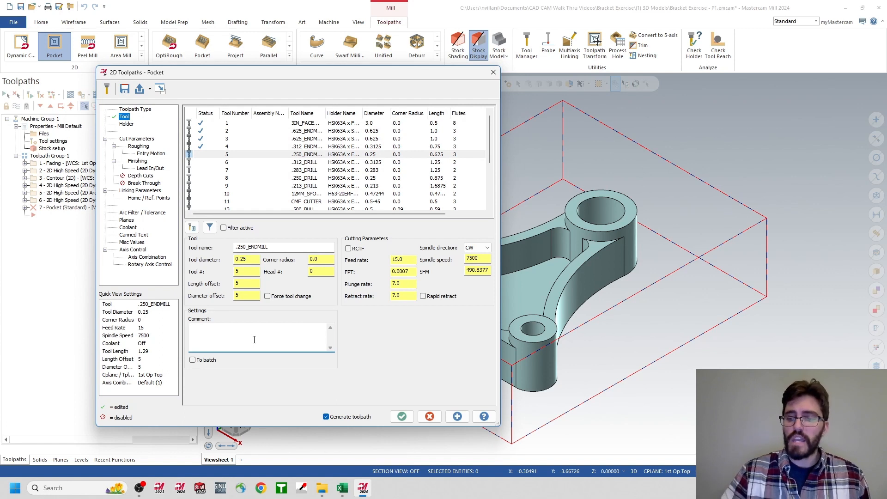
text(.250)
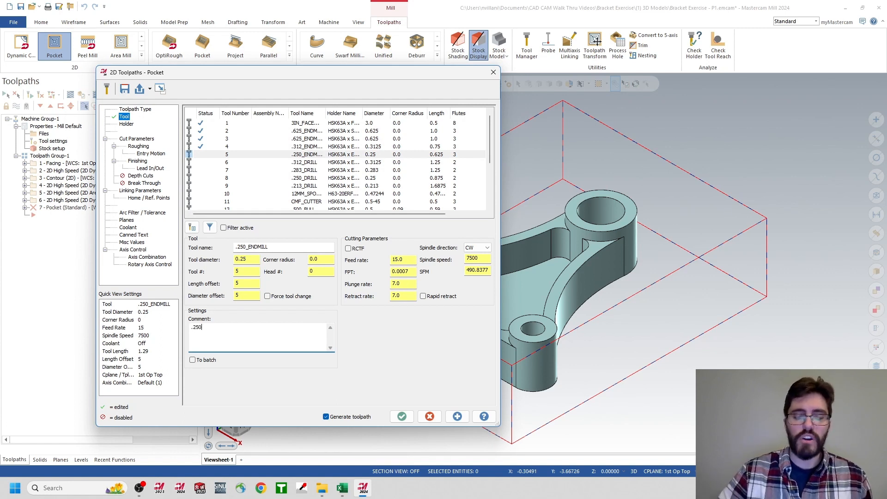
text( Endm)
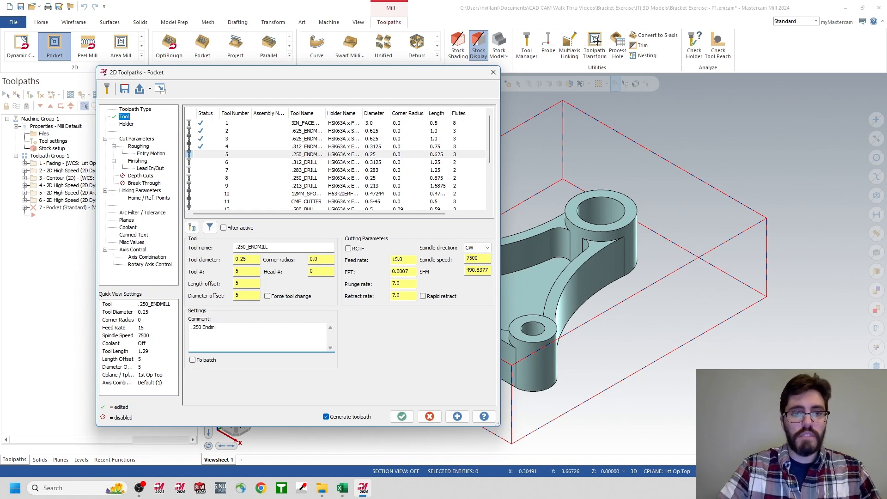
text(ill - Finis)
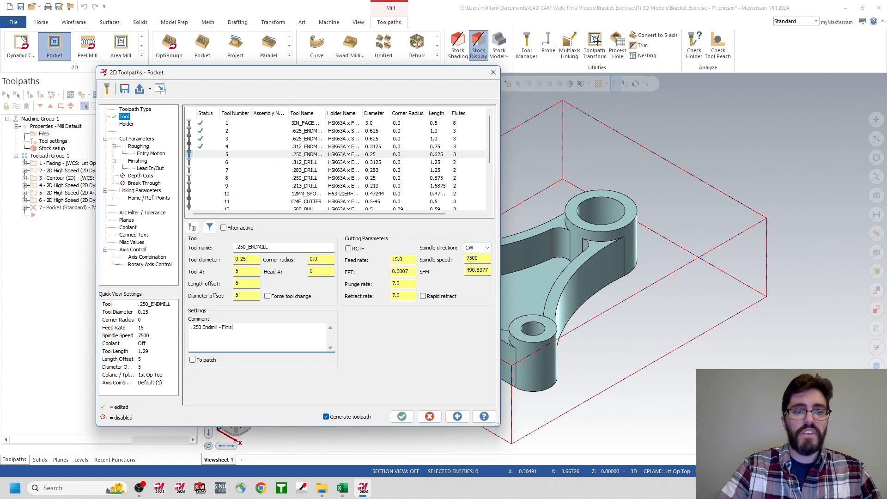
text(h Pocket)
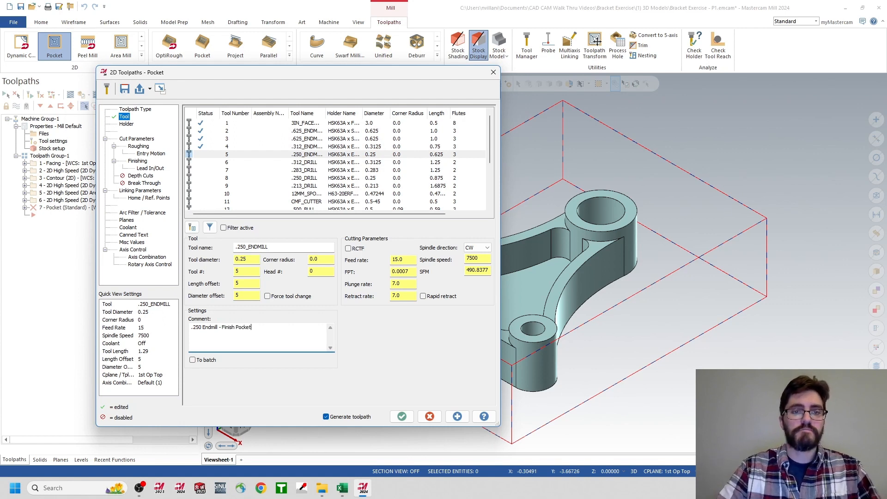
- Set the pocket operation's stock to leave to 0 on both walls and floors
click(139, 140)
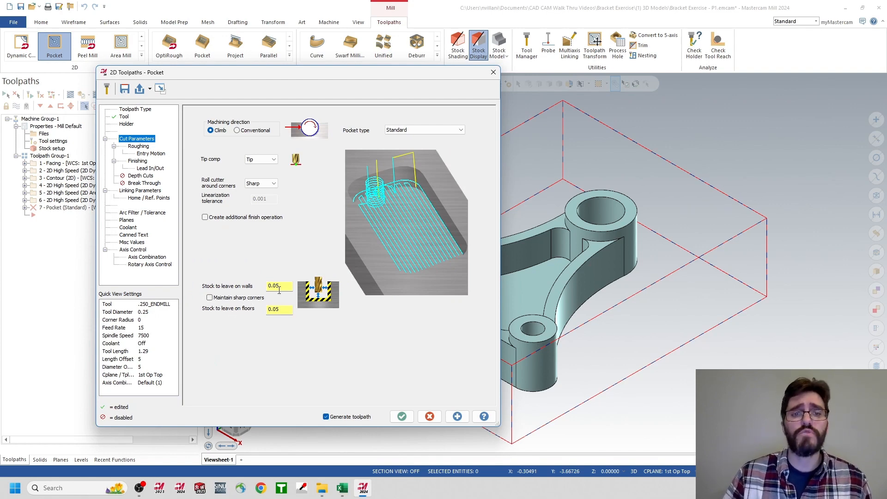
drag(279, 290, 234, 297)
text(0.0)
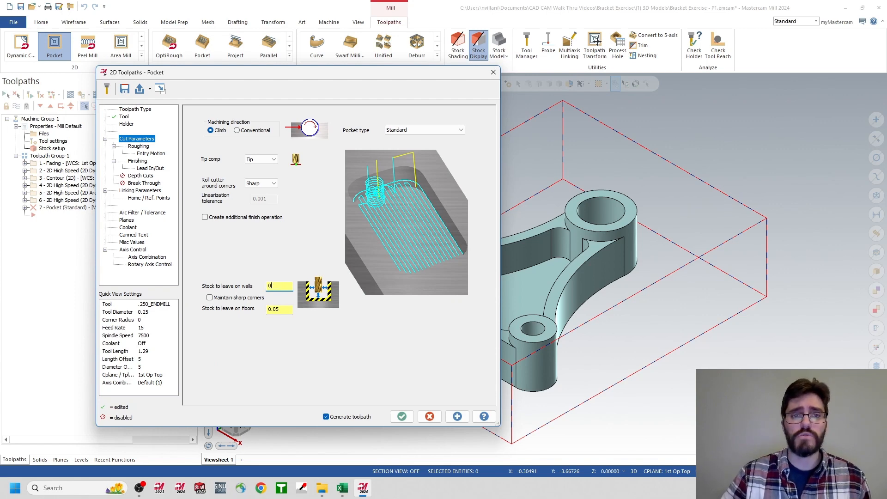
click(286, 310)
text(0)
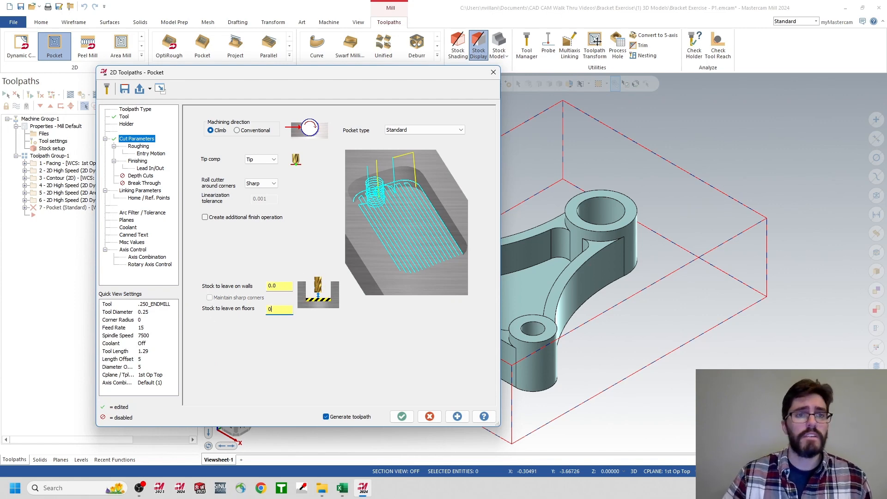
- Set the pocket roughing to the Constant Overlap Spiral cutting method with a 25% stepover
click(138, 147)
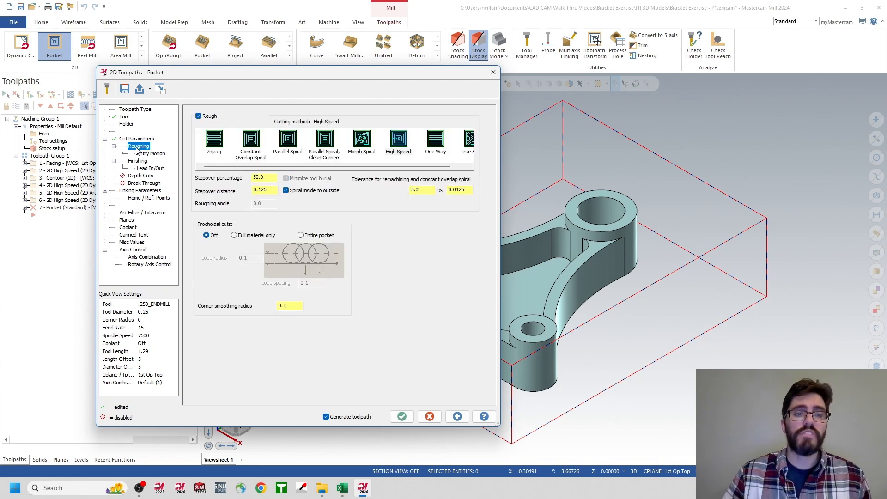
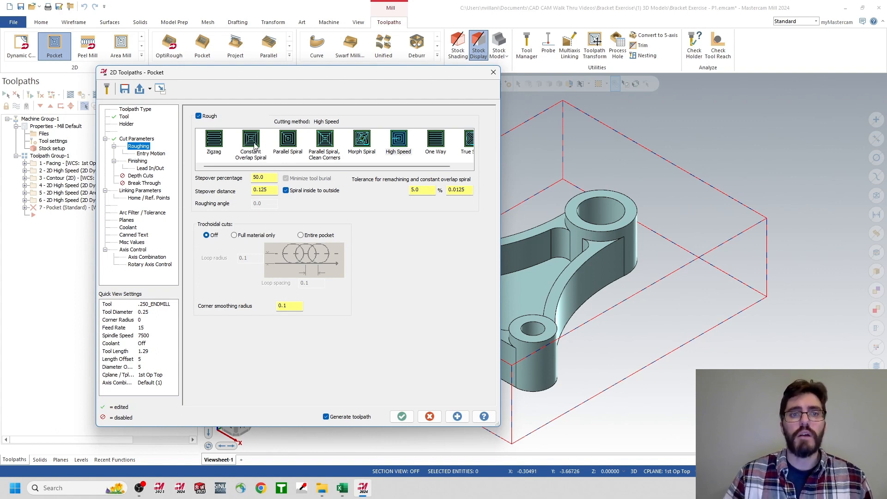
click(254, 148)
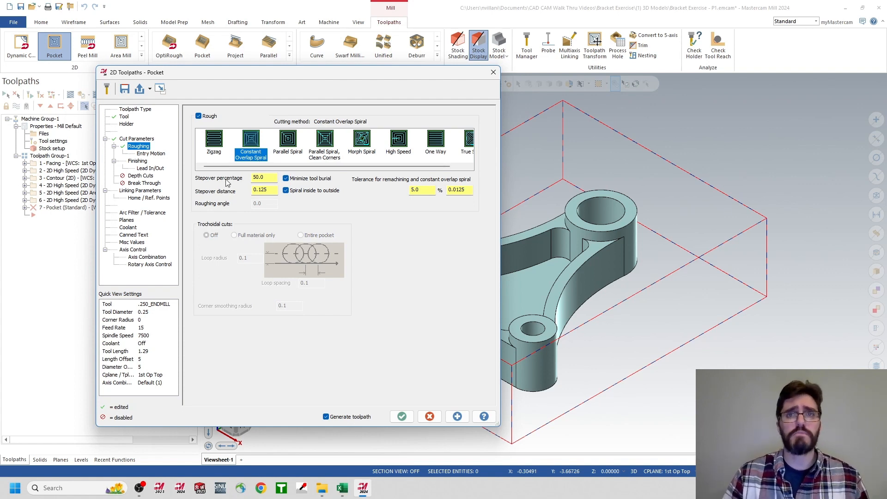
key(Tab)
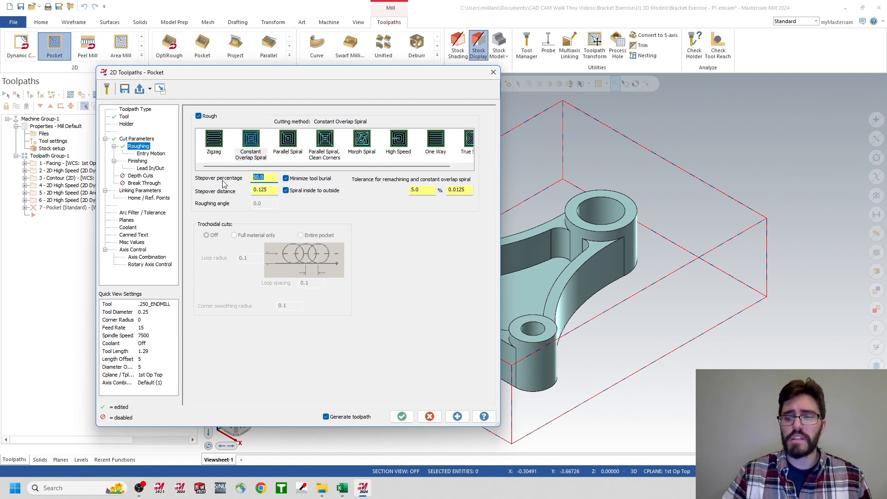
text(25)
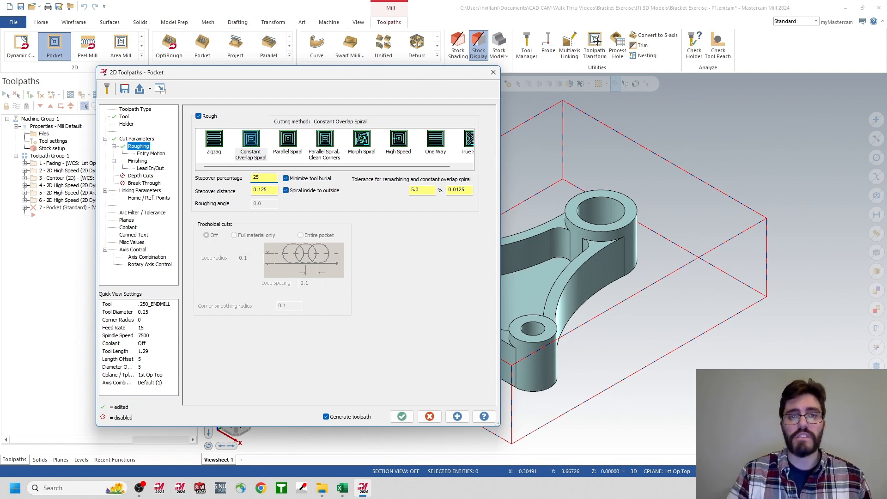
key(Return)
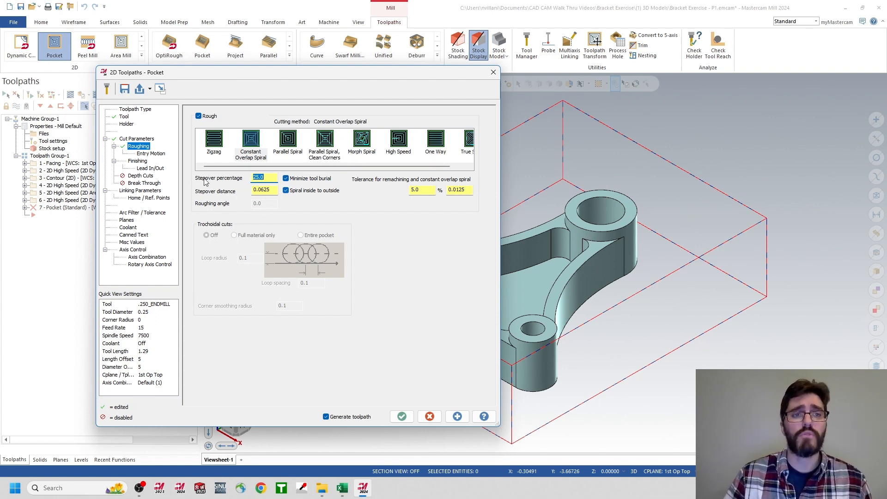
- Check the pocket's entry motion settings, and set its finishing to 2 passes with 0.0025 spacing
click(144, 157)
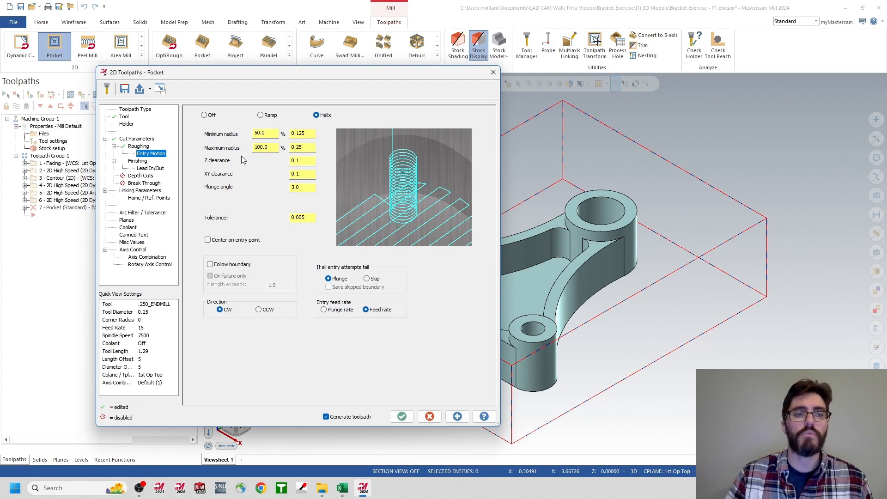
click(138, 162)
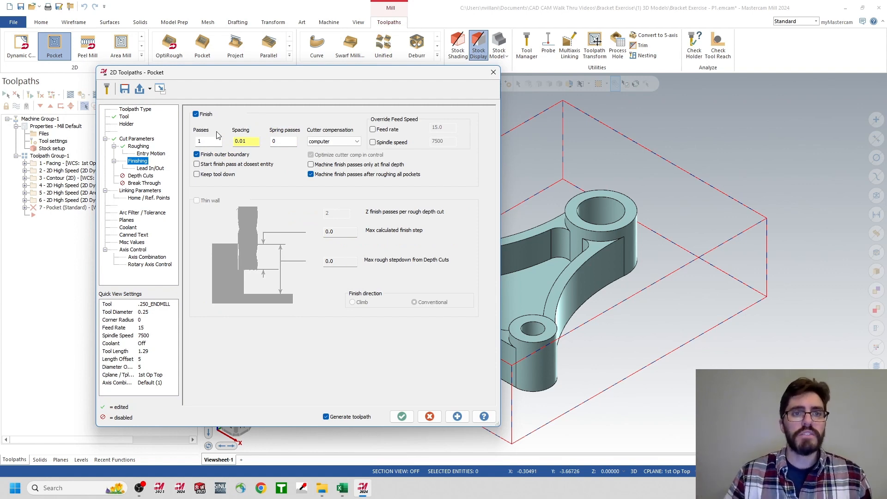
drag(214, 142, 173, 147)
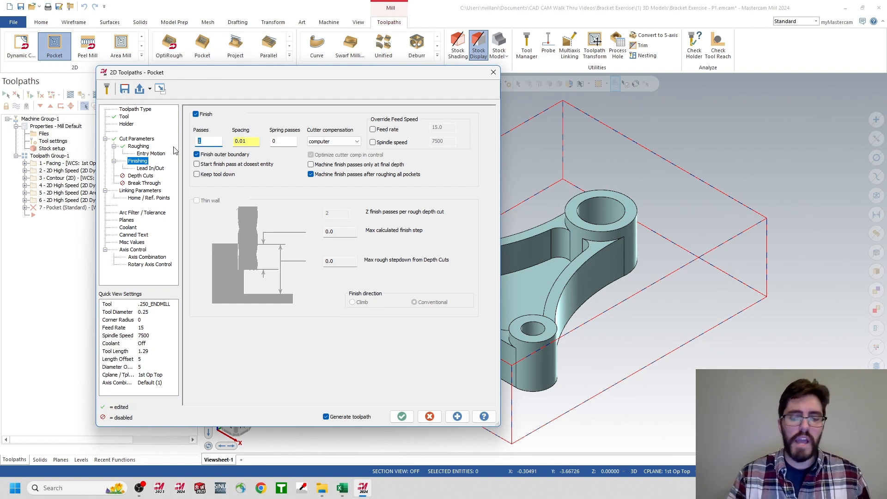
text(2)
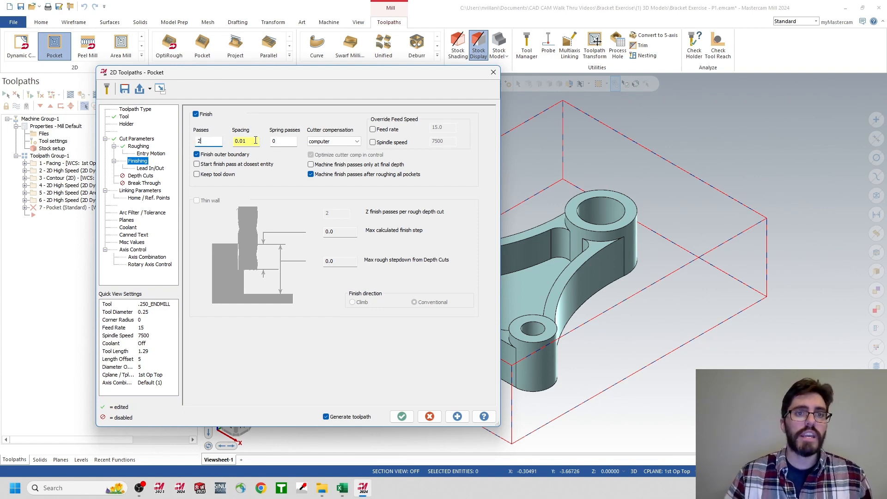
key(Tab)
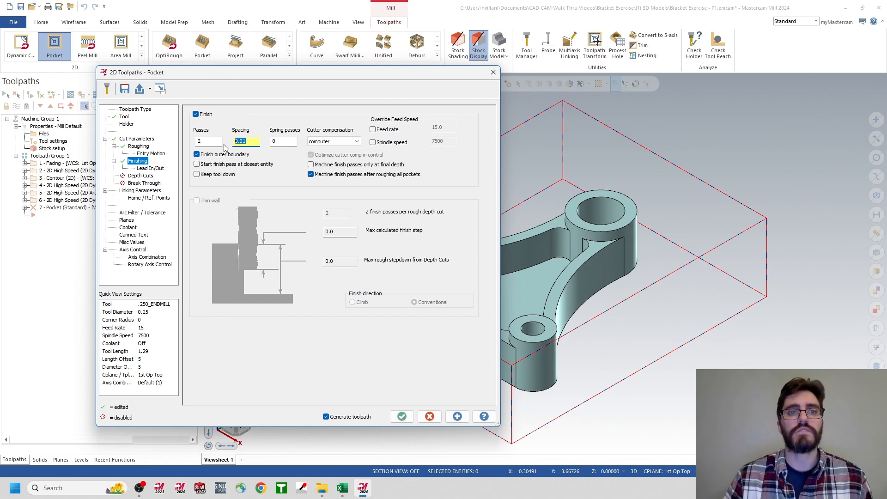
text(.)
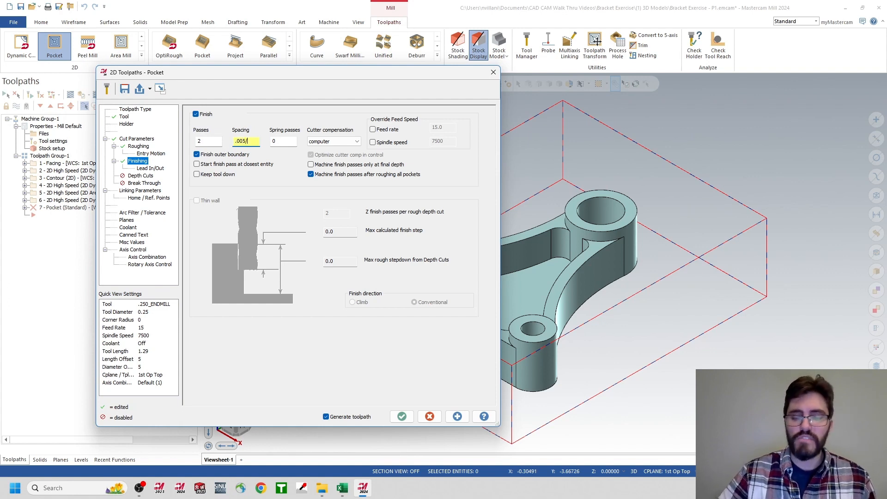
key(Return)
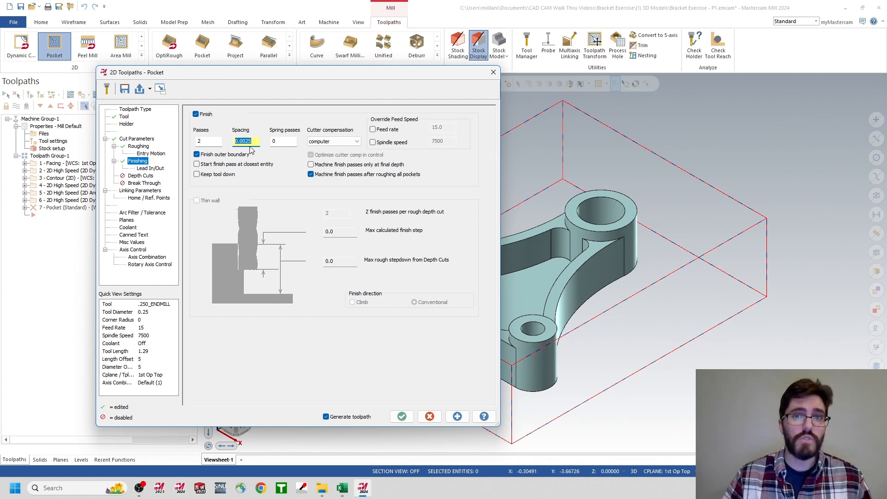
- Check the pocket's lead in/out and depth cut settings, and make its retract, feed plane and depth absolute
click(148, 169)
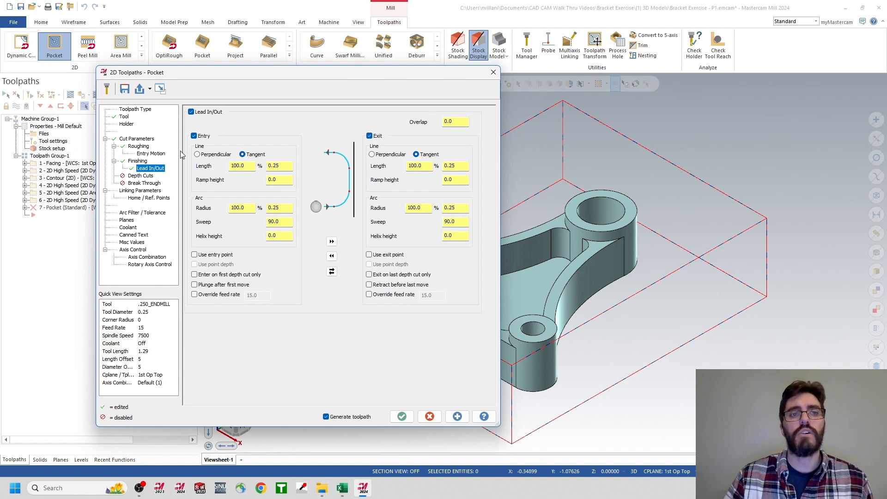
click(140, 176)
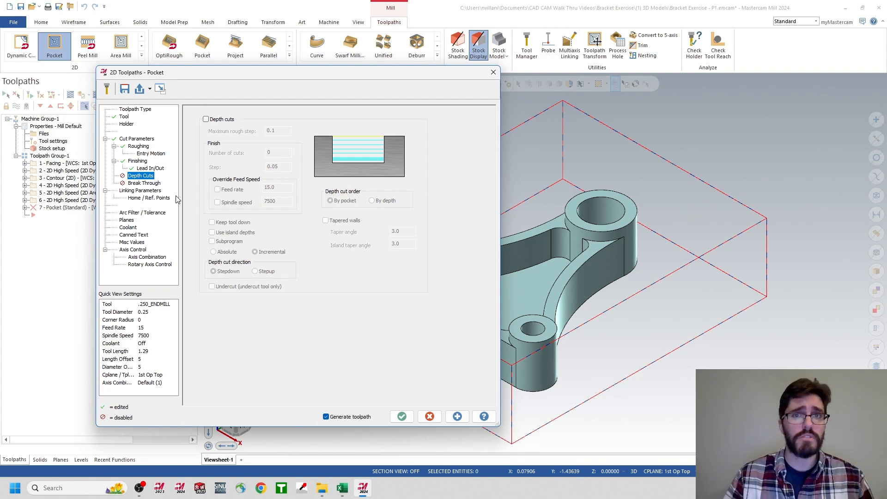
click(130, 191)
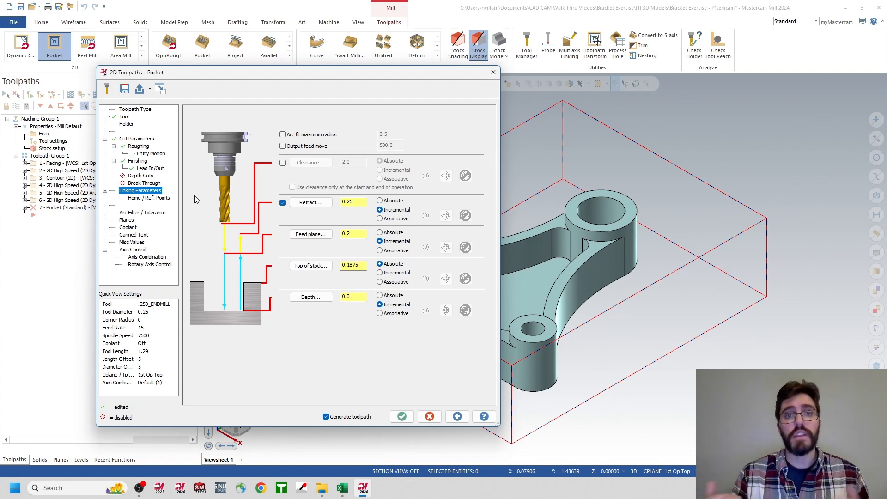
click(379, 201)
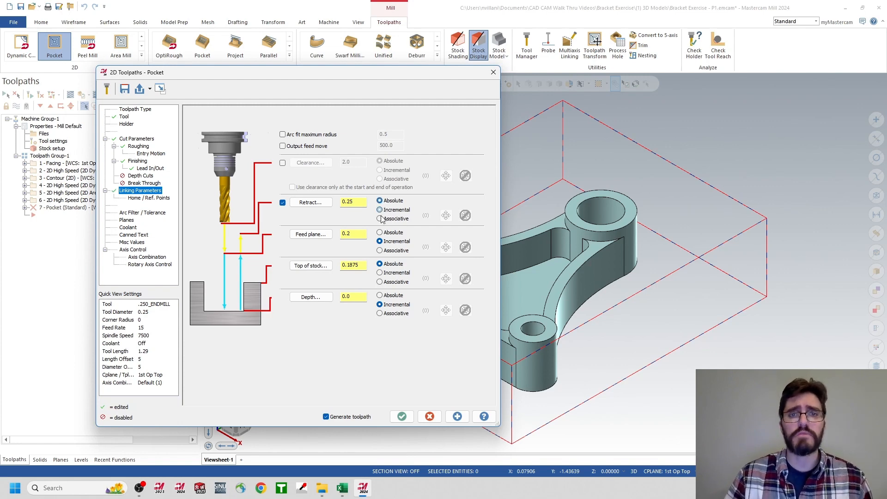
click(379, 233)
click(380, 295)
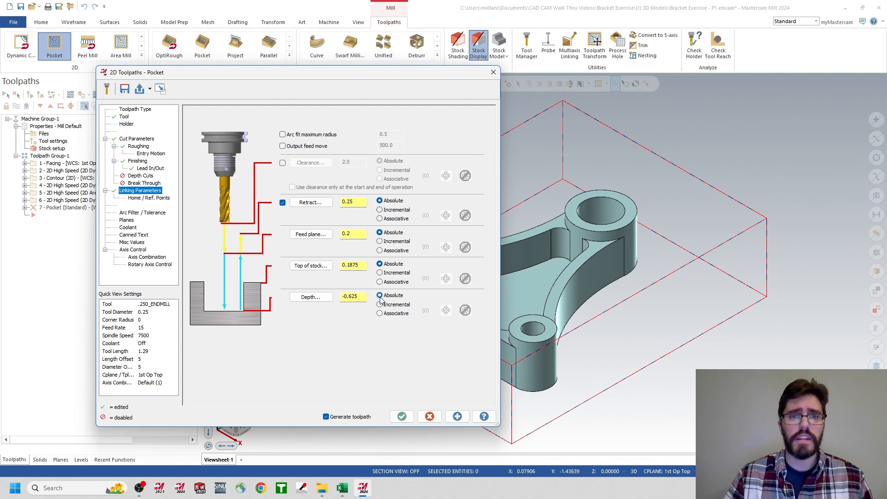
- Pick the pocket's top edge for top of stock at -0.125 and its floor edge for depth at -0.5, and generate the toolpath
click(313, 270)
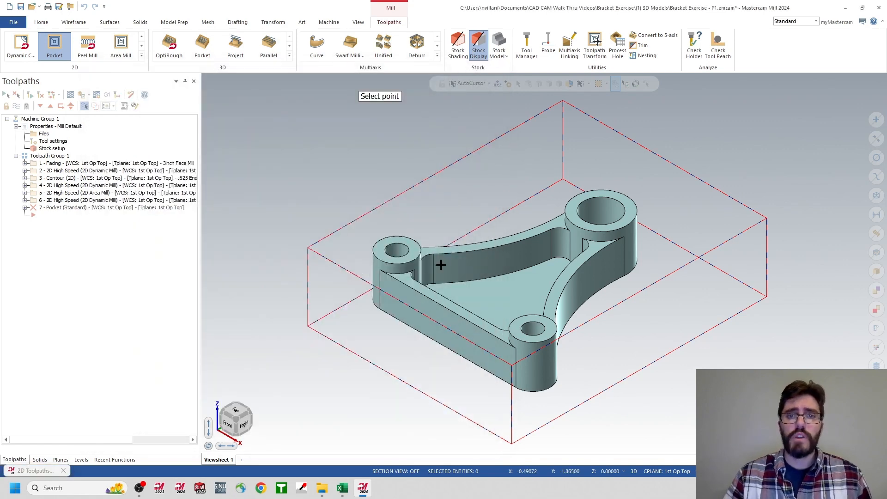
click(441, 255)
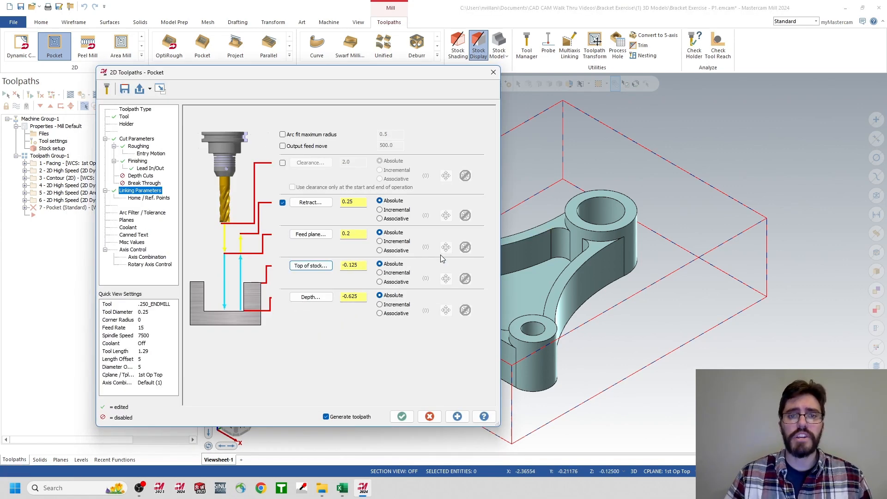
click(307, 299)
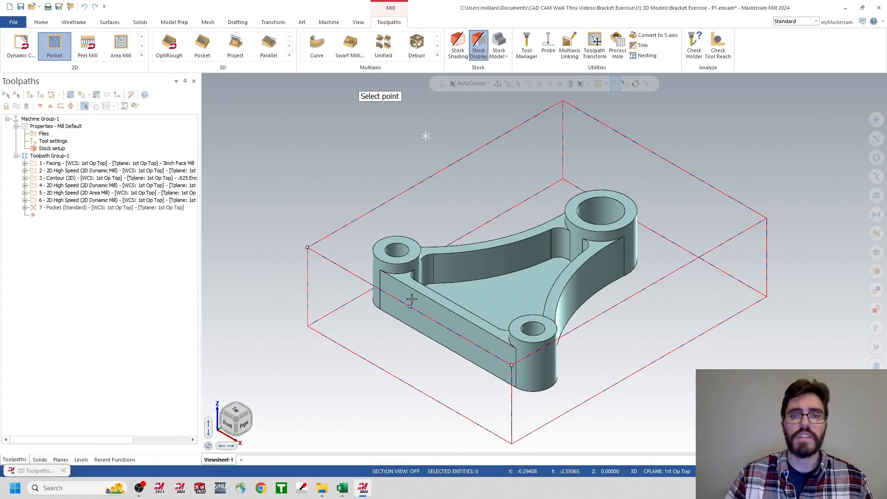
click(441, 283)
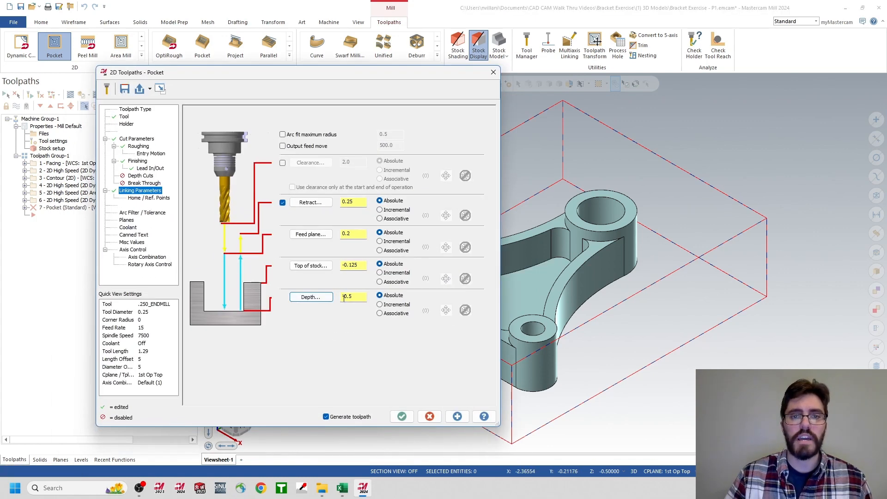
click(400, 416)
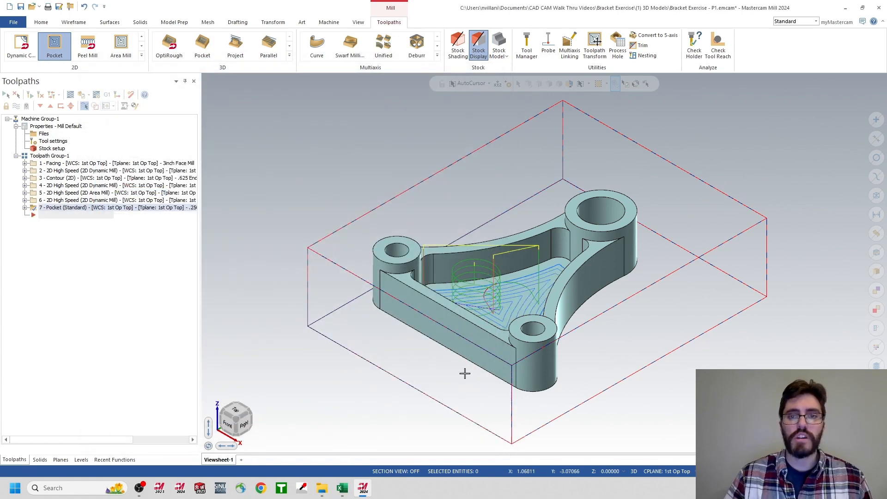
- Examine the roughing and closely spaced finish passes of the pocket toolpath up close, and return to the isometric view
scroll(470, 303, up, 5)
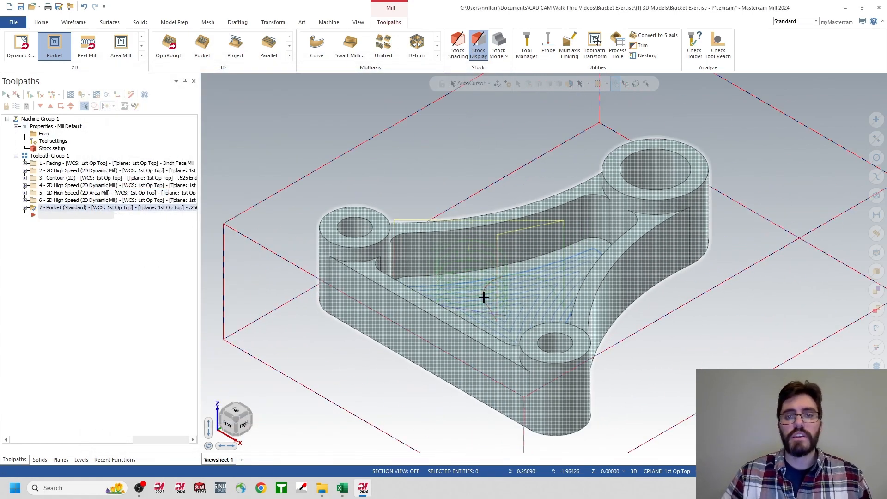
scroll(467, 289, up, 5)
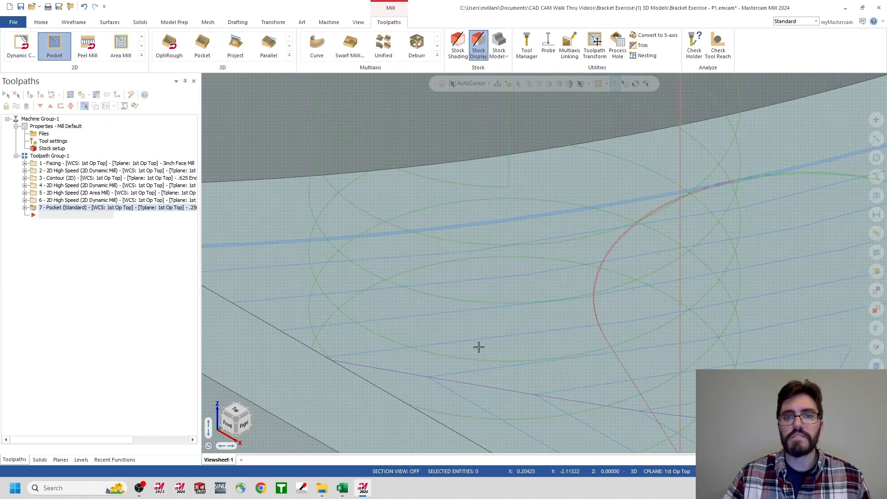
scroll(377, 242, up, 5)
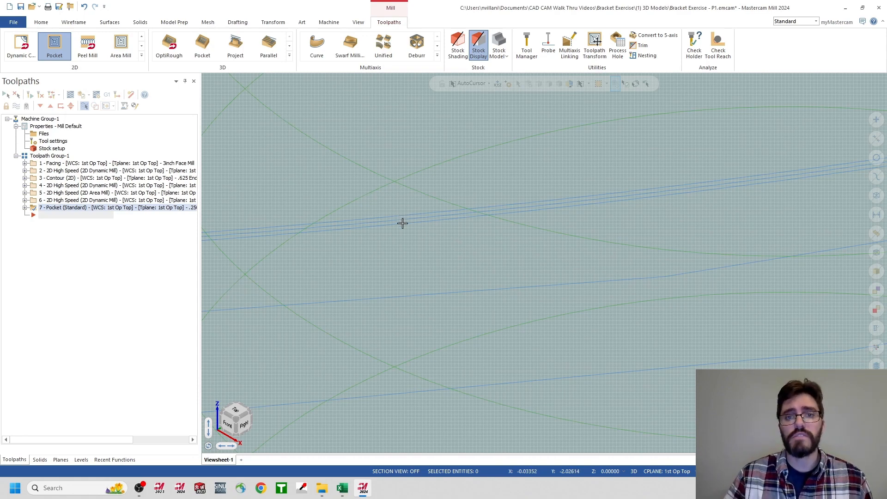
scroll(418, 228, down, 2)
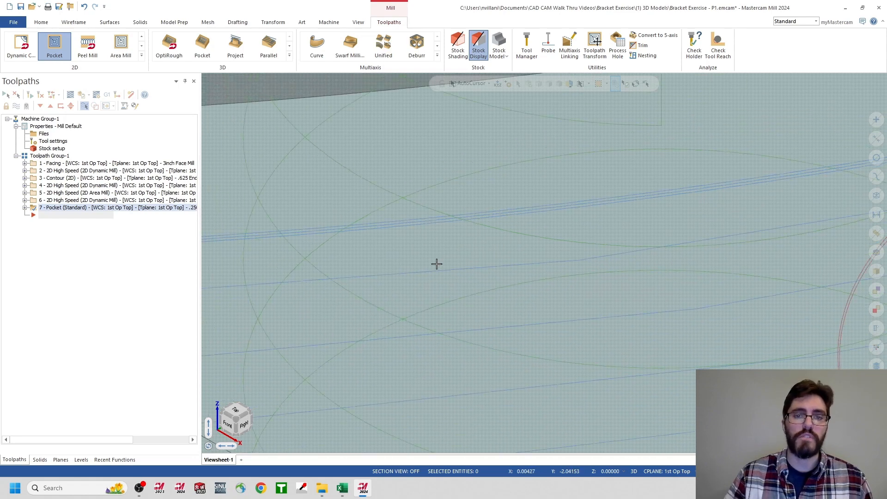
scroll(443, 254, down, 5)
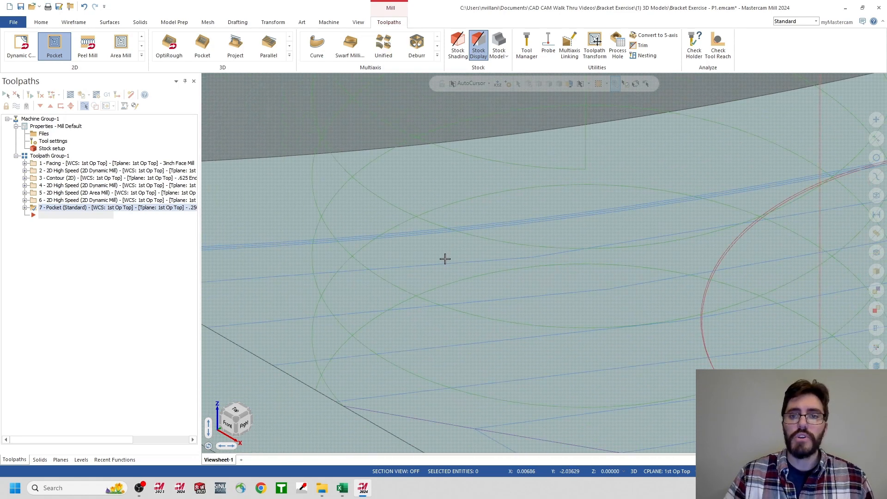
scroll(577, 251, down, 1)
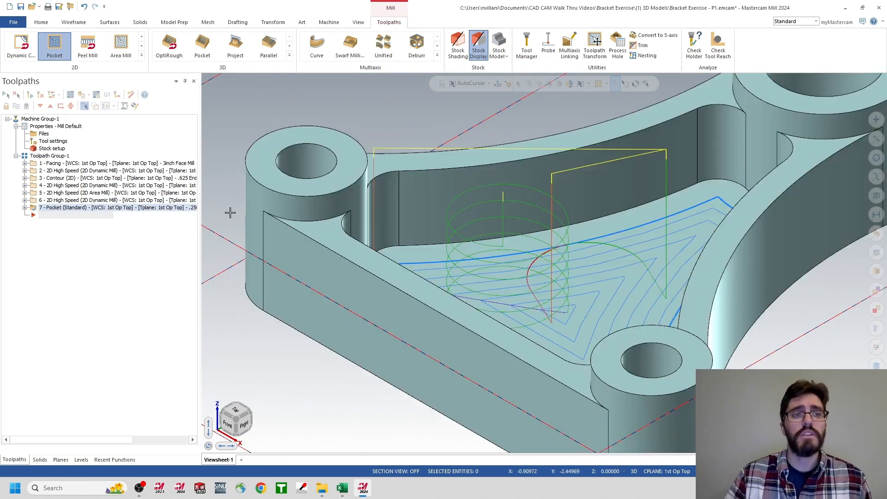
right_click(245, 330)
click(283, 411)
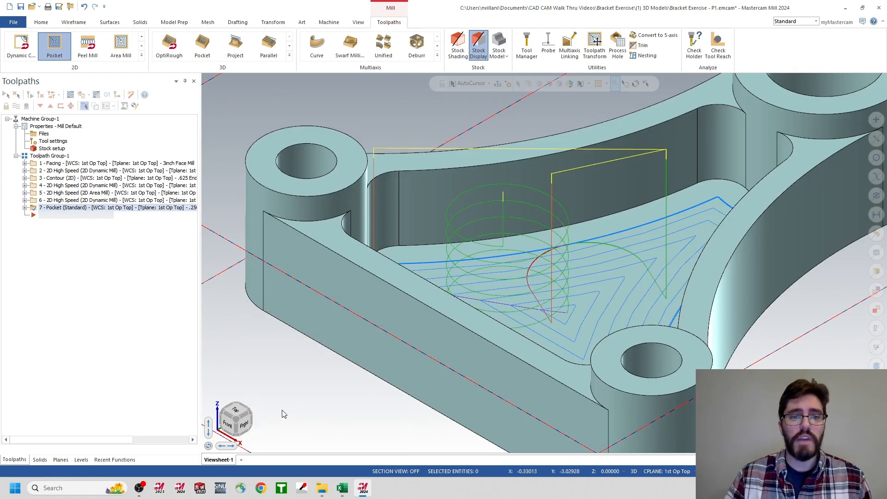
right_click(277, 350)
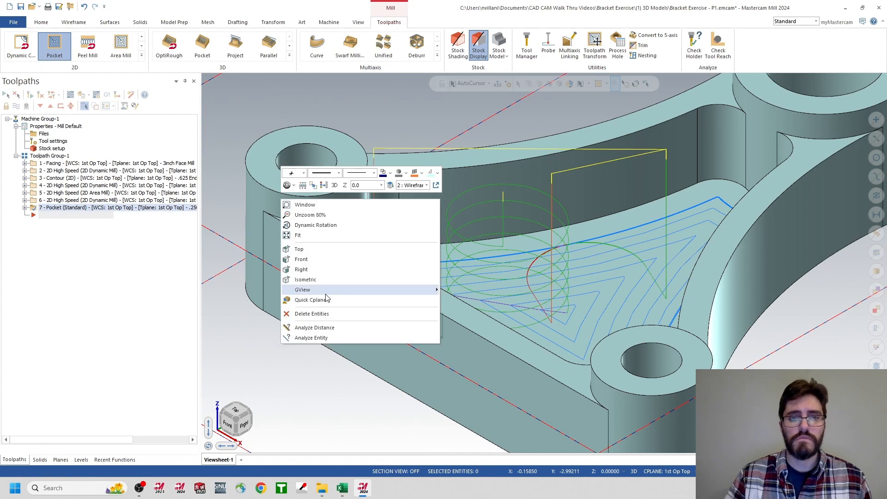
click(305, 286)
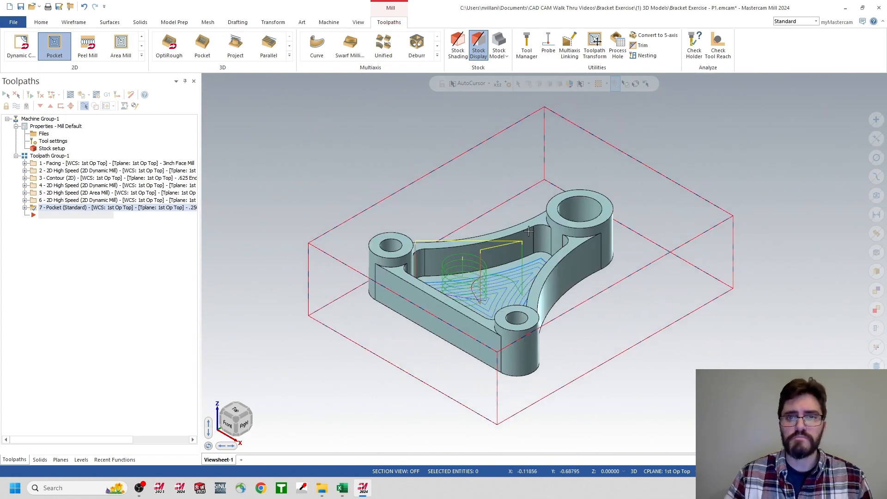
- Verify all seven operations of the toolpath group in the simulator and examine the machined pocket walls and floor
click(51, 156)
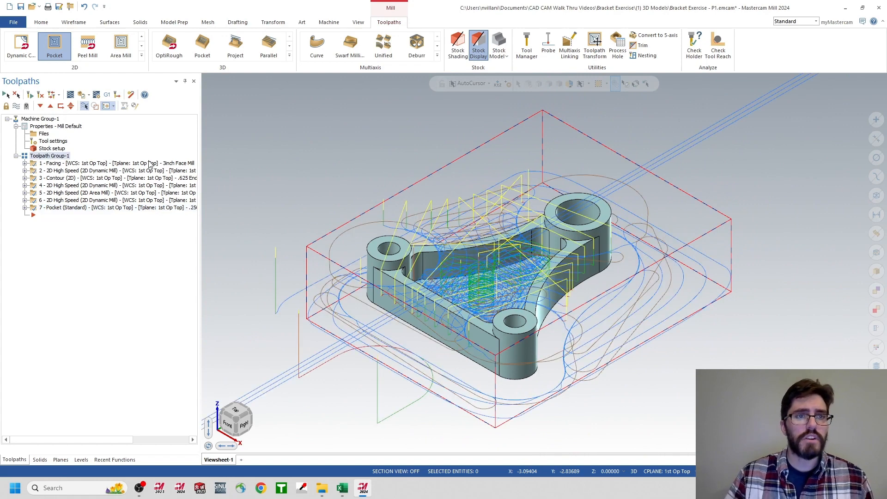
click(81, 95)
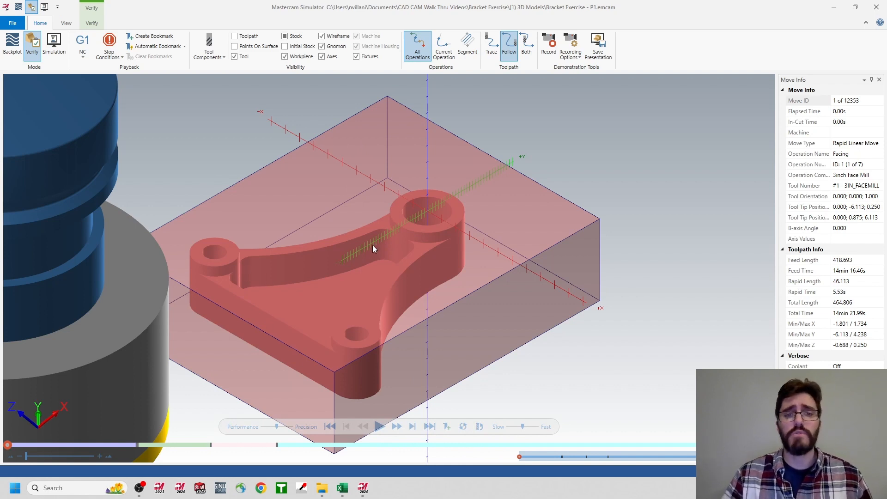
click(379, 426)
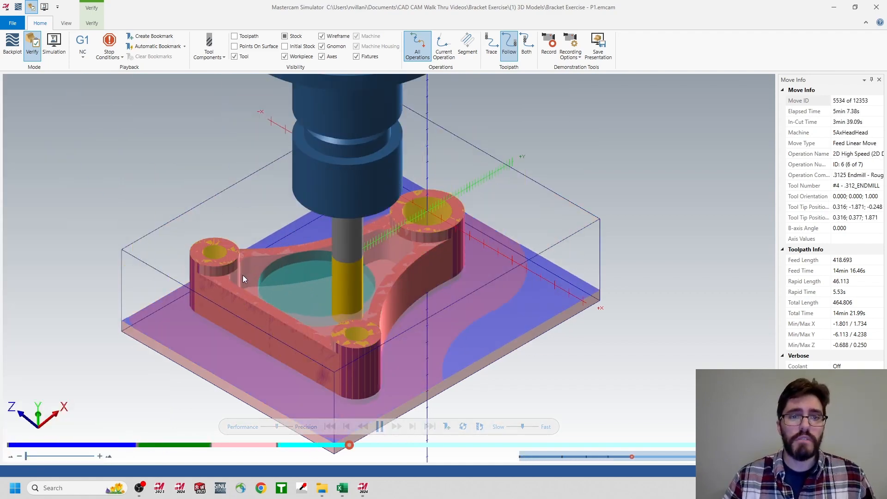
scroll(252, 278, up, 10)
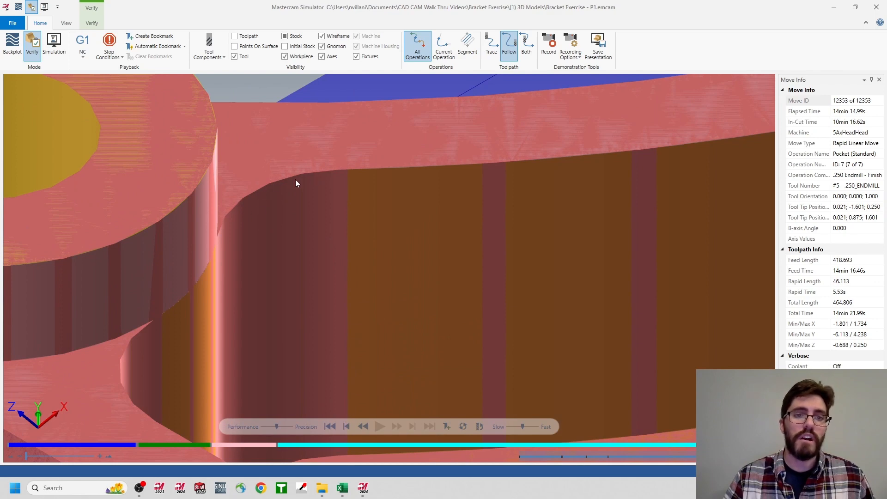
scroll(322, 239, down, 6)
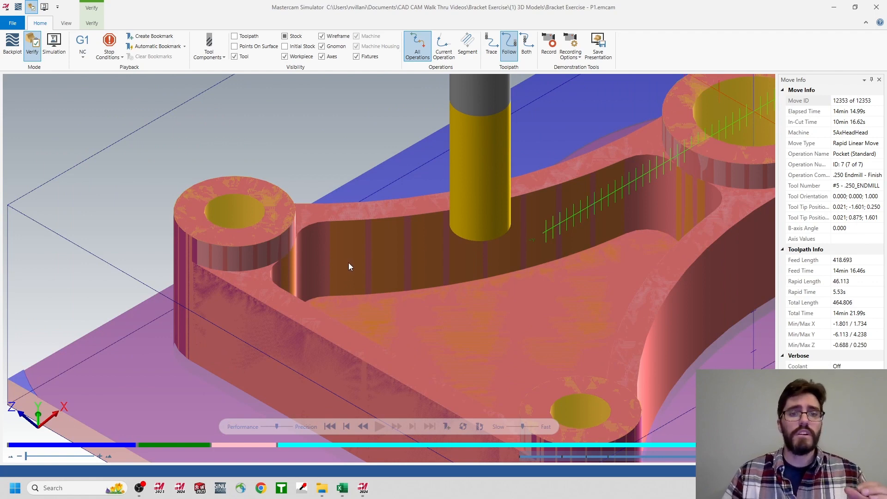
scroll(338, 262, down, 8)
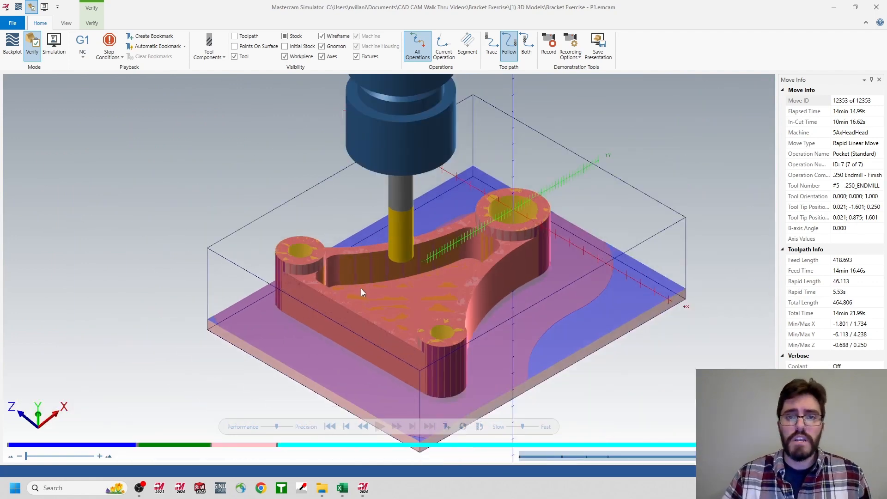
middle_drag(367, 291, 358, 281)
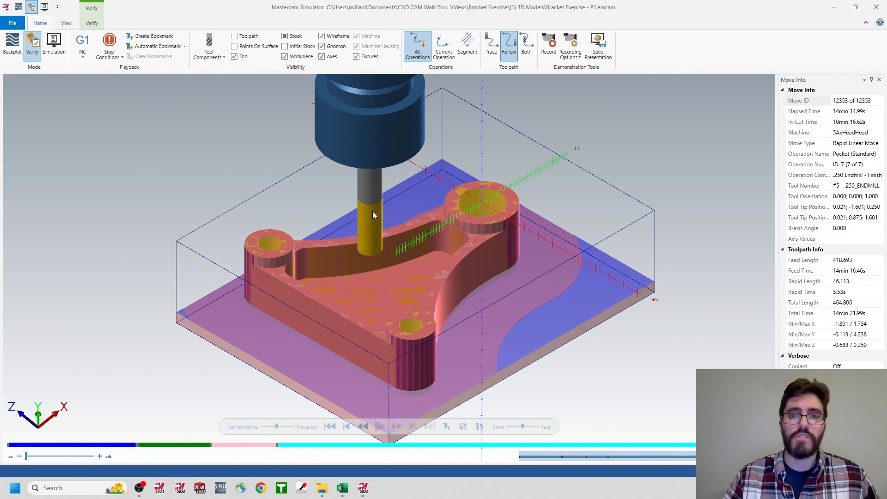
click(877, 7)
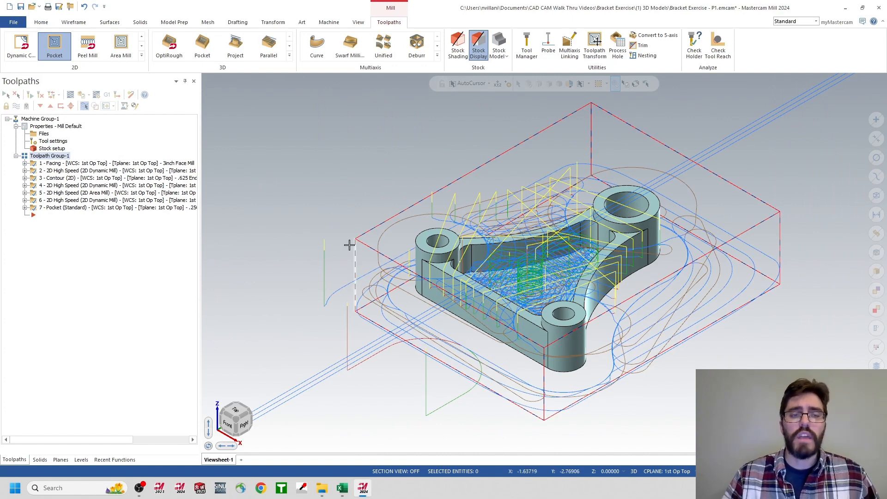
- Create a Drill toolpath on the two 0.25 holes and the large 0.5 hole of the bracket
click(141, 55)
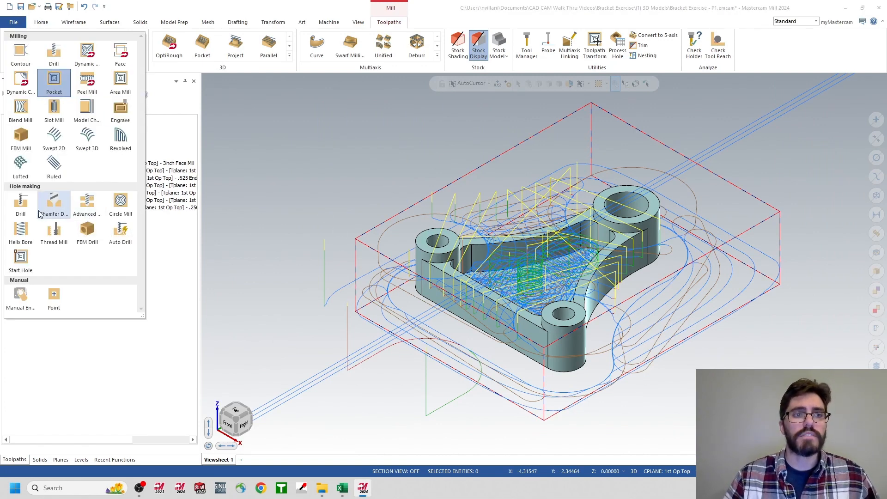
click(21, 206)
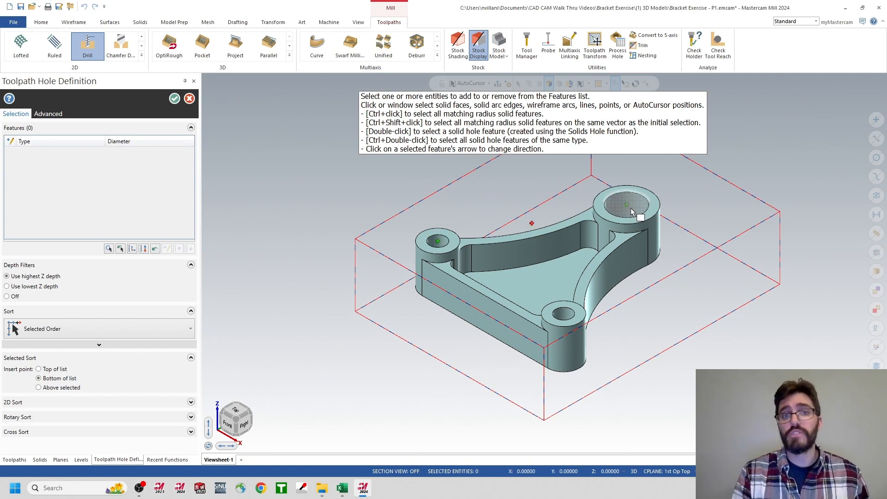
click(451, 240)
click(558, 303)
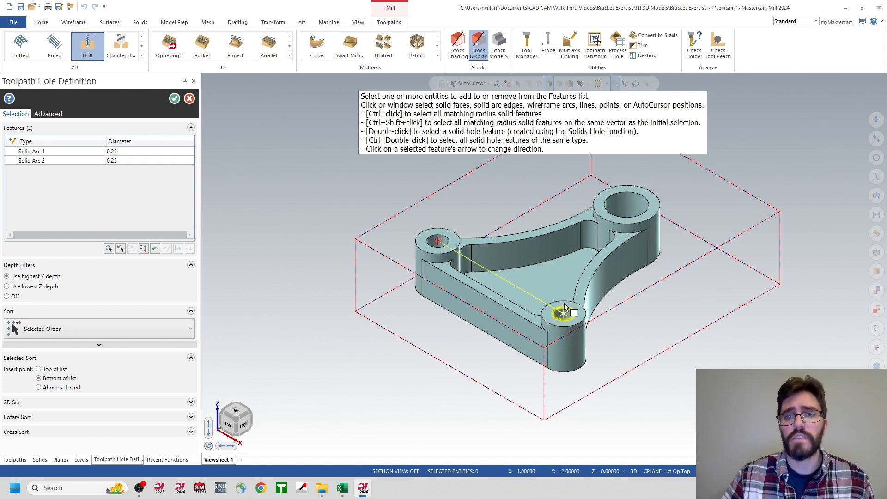
click(615, 204)
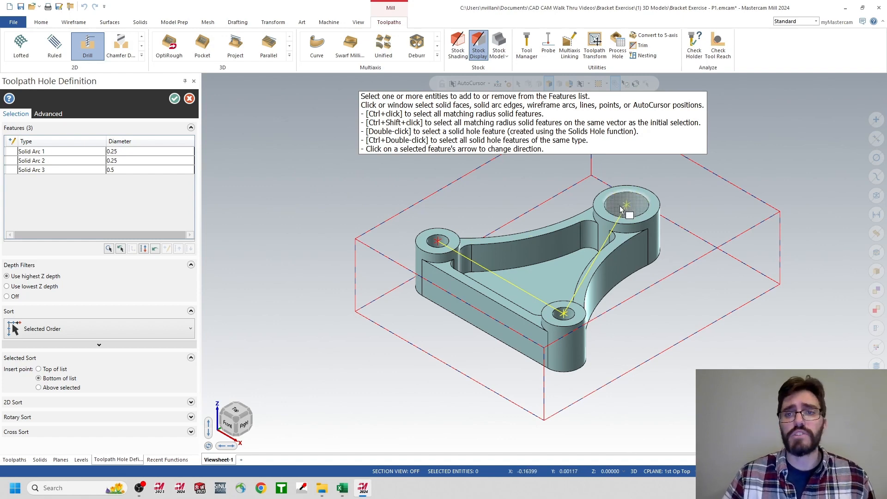
click(174, 99)
- Assign tool 8, the .250 drill, to the drill operation and add the comment ".250 Drill"
click(124, 117)
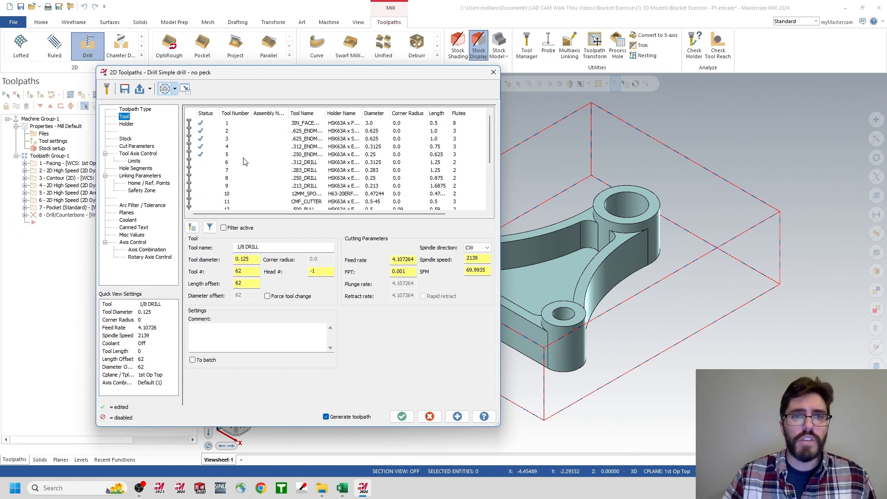
click(304, 178)
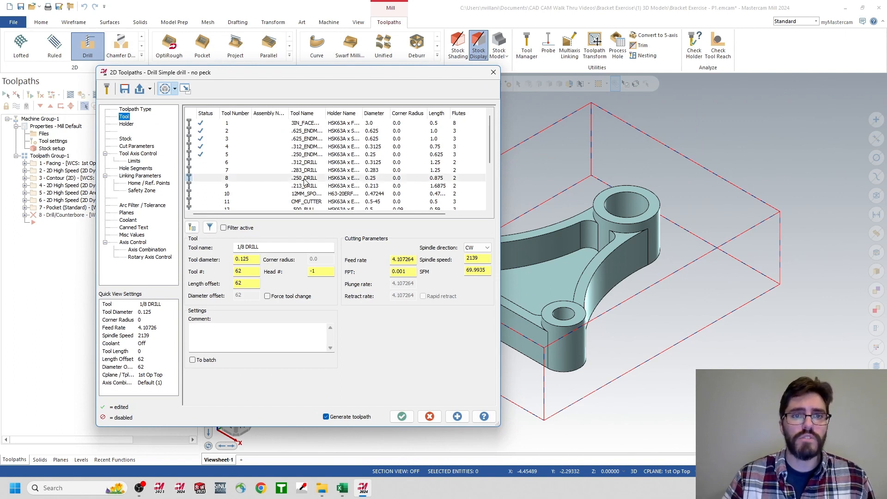
click(222, 336)
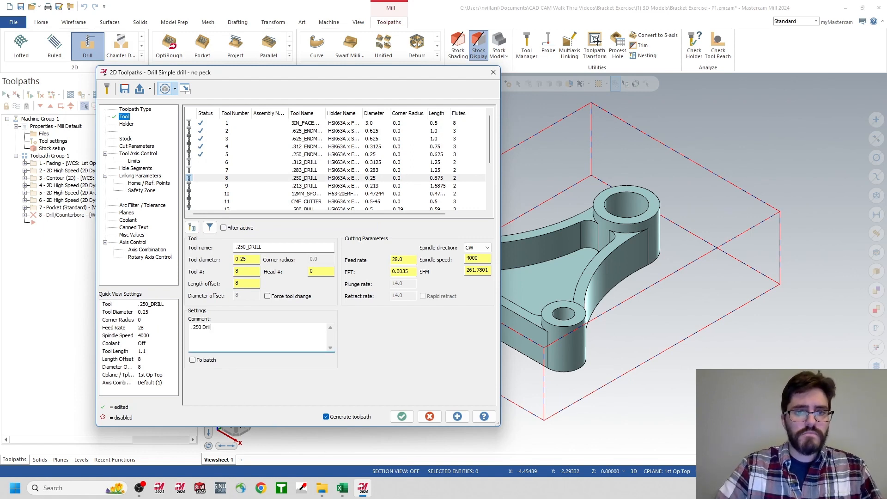
- Keep the Drill/Counterbore cycle and switch the drill operation's retract, top of stock and depth to absolute
click(136, 147)
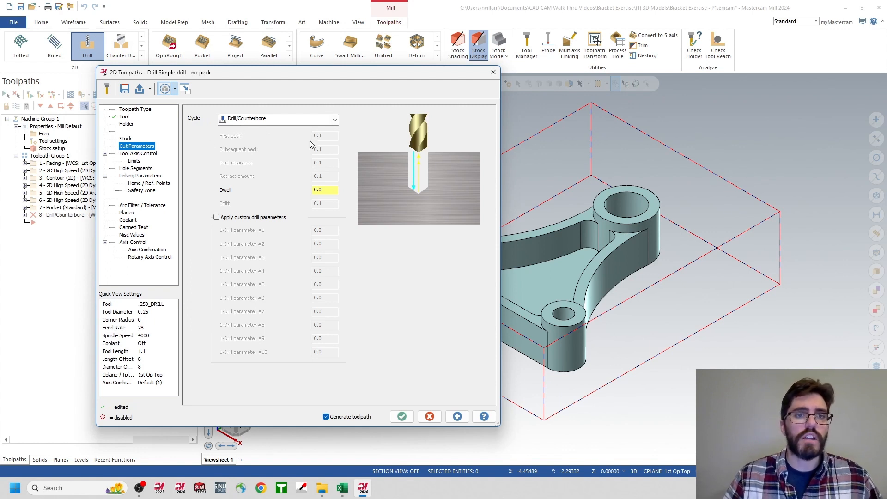
click(137, 176)
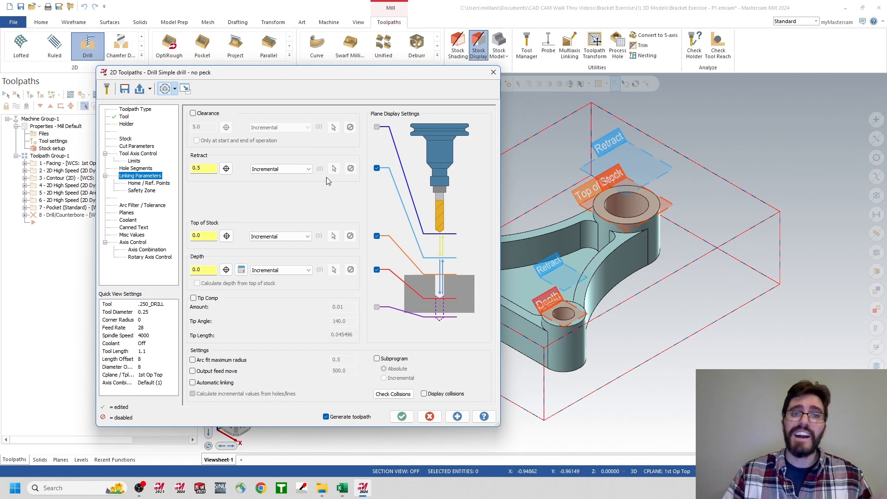
mouse_move(619, 175)
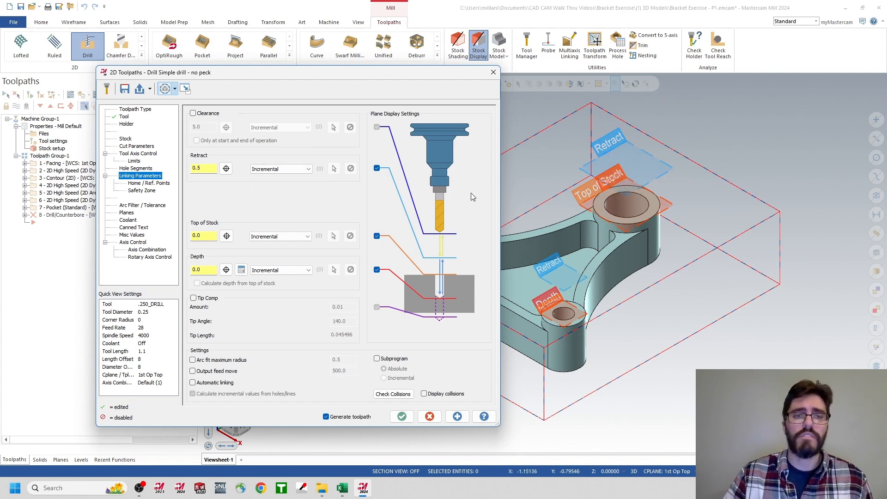
click(284, 171)
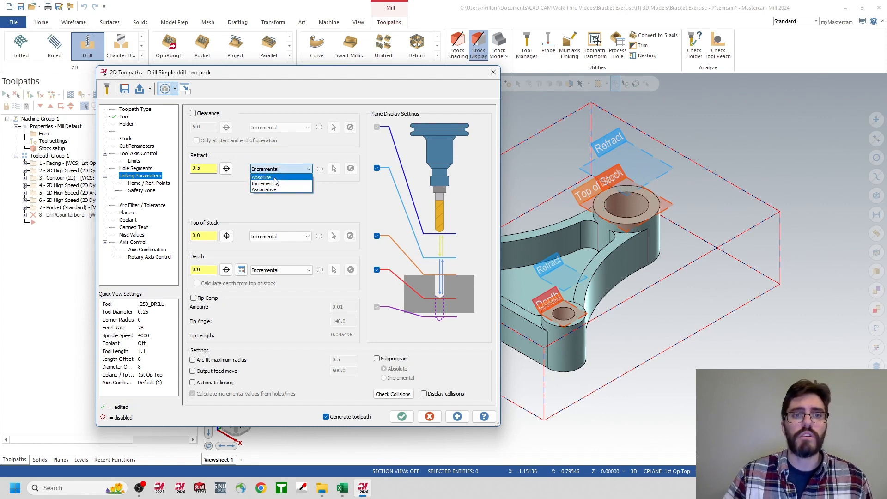
click(275, 178)
click(285, 237)
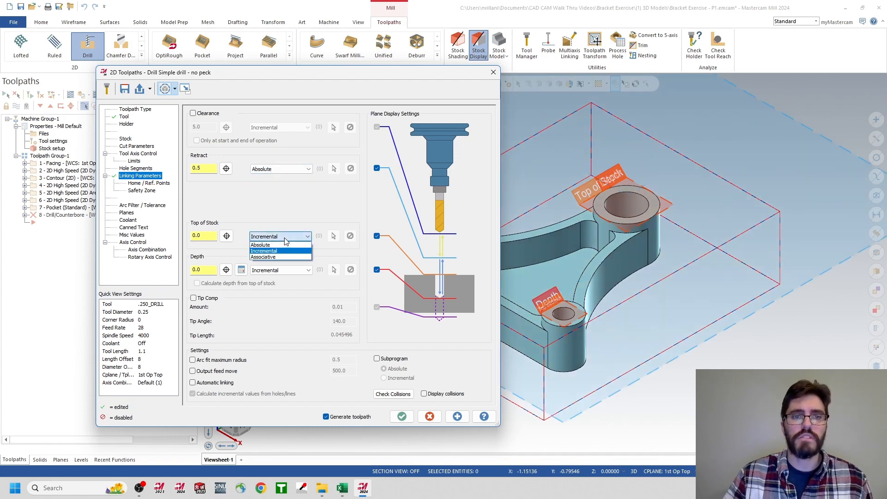
click(273, 245)
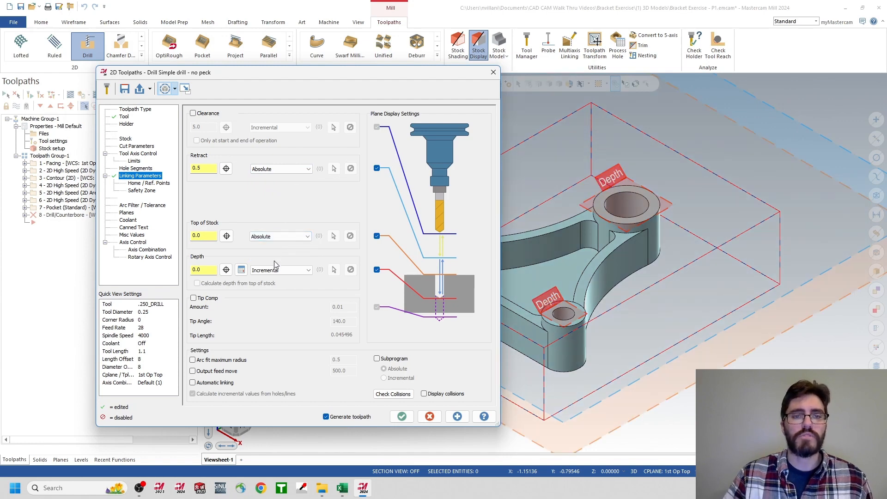
click(277, 273)
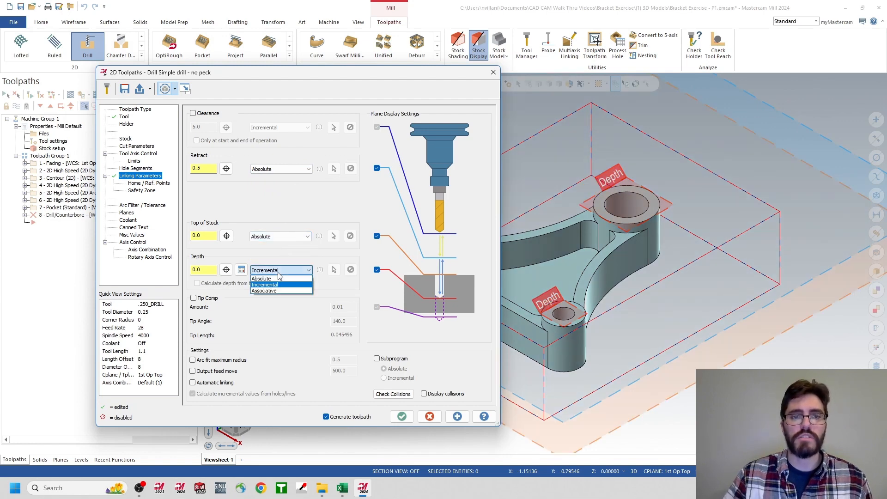
click(275, 279)
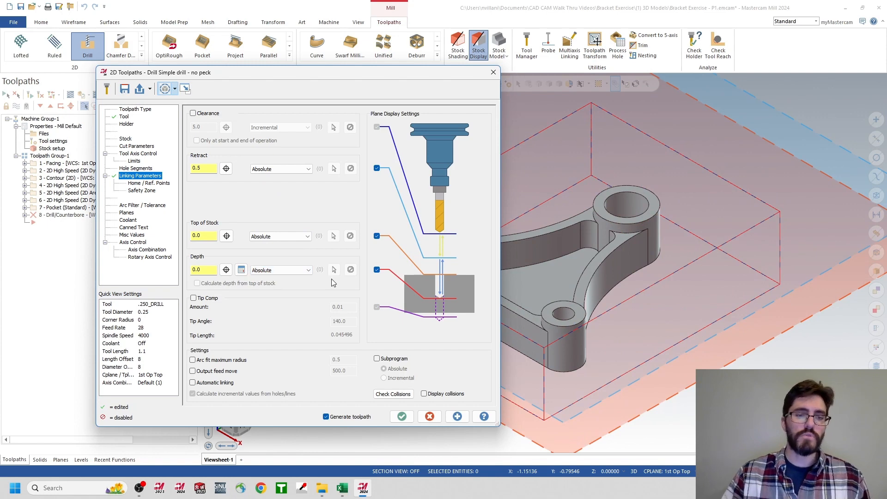
- Pick the top of stock at 0.0 on the large boss's upper face and the depth at -0.625 on the bracket's bottom edge
click(226, 236)
click(616, 226)
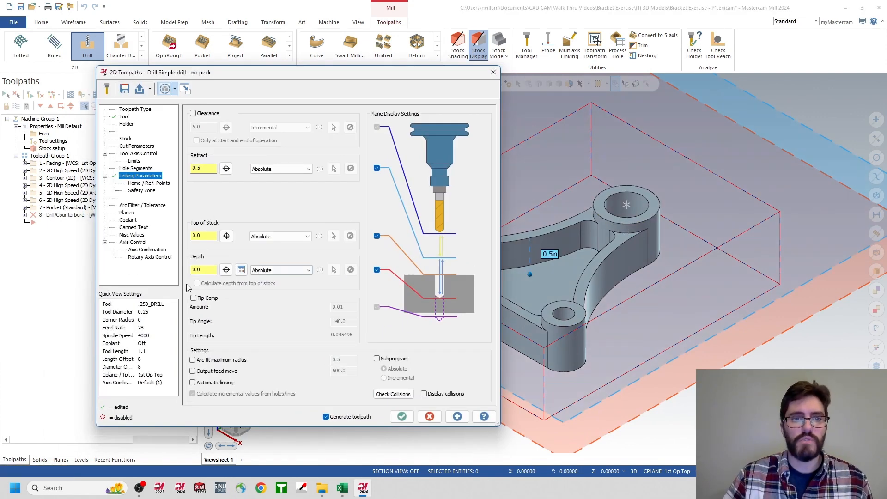
click(226, 270)
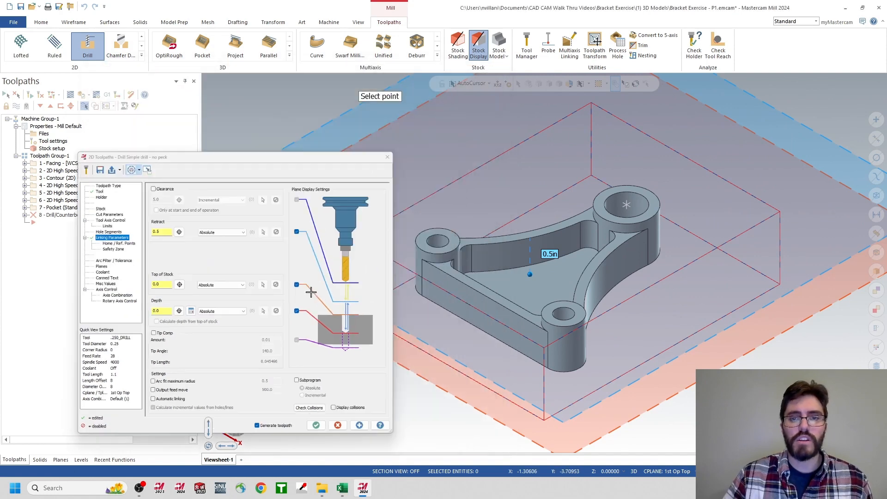
click(550, 370)
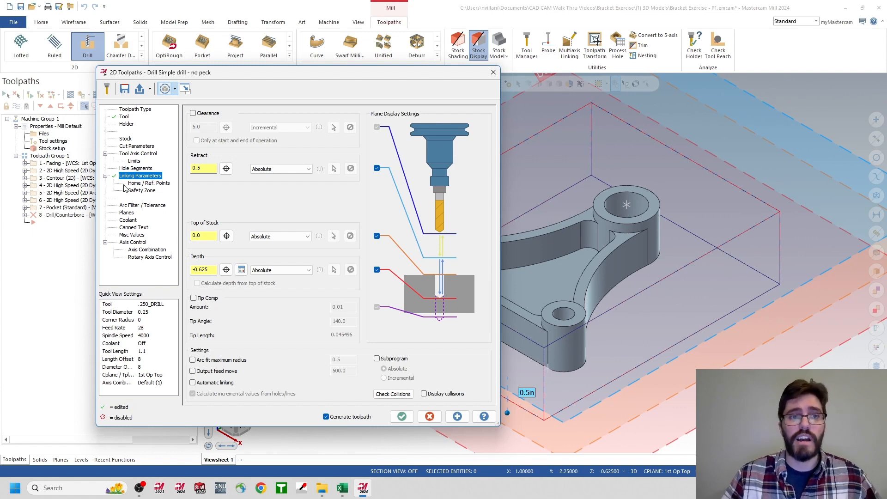
- Enable tip compensation with a 0.0625 amount and generate the .250 drill toolpath
click(194, 298)
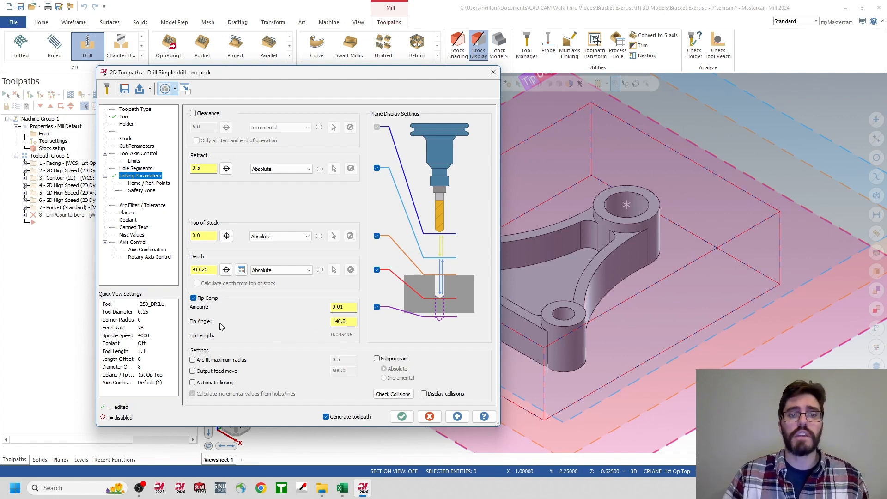
double_click(346, 308)
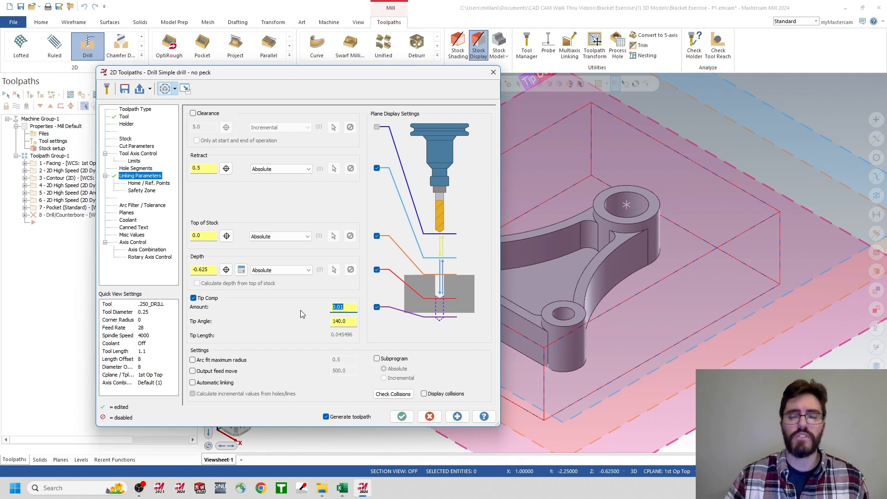
text(.0)
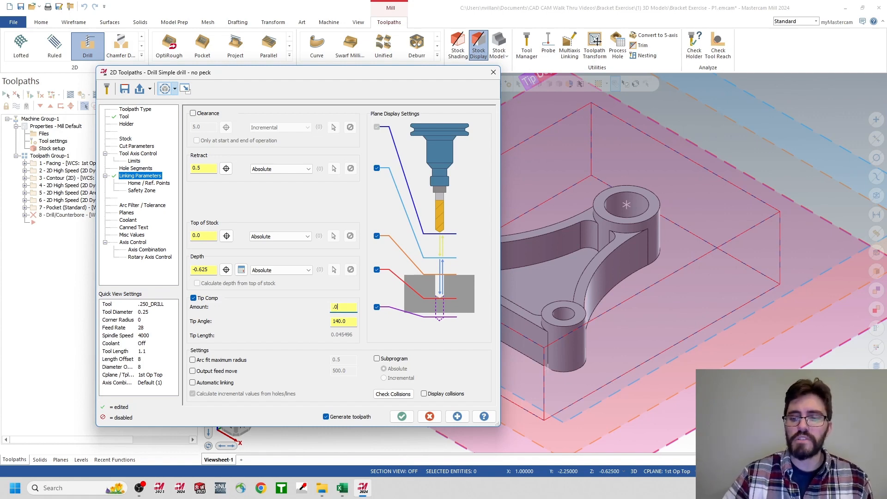
text(625)
key(Return)
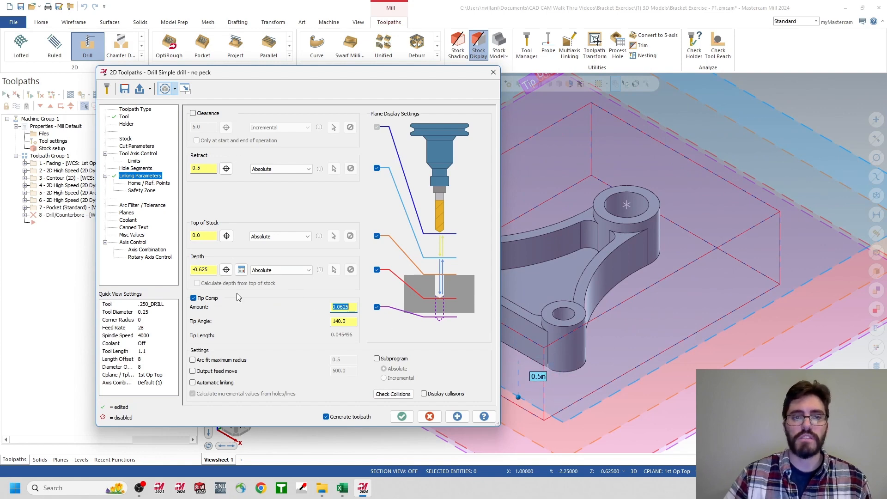
click(396, 416)
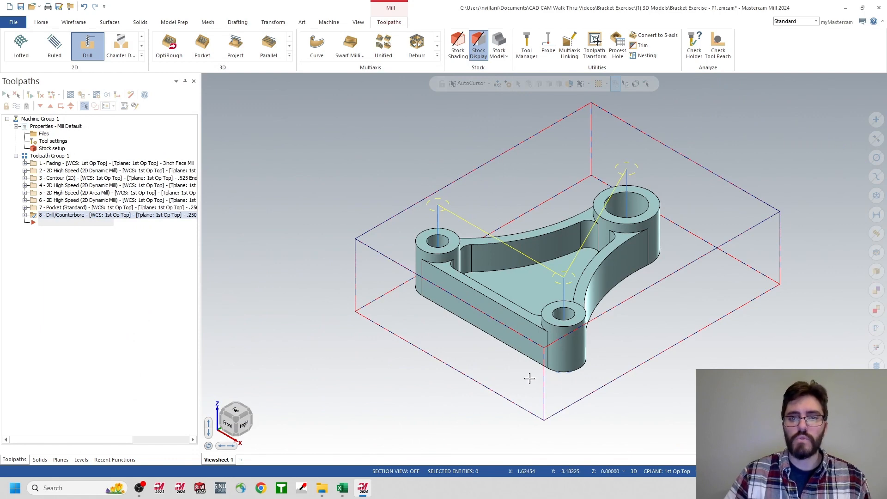
- Examine how far the drill toolpath passes below the bracket's three holes, and return to the isometric view
scroll(573, 389, down, 1)
scroll(573, 389, down, 1)
scroll(573, 389, up, 5)
middle_drag(573, 390, 569, 356)
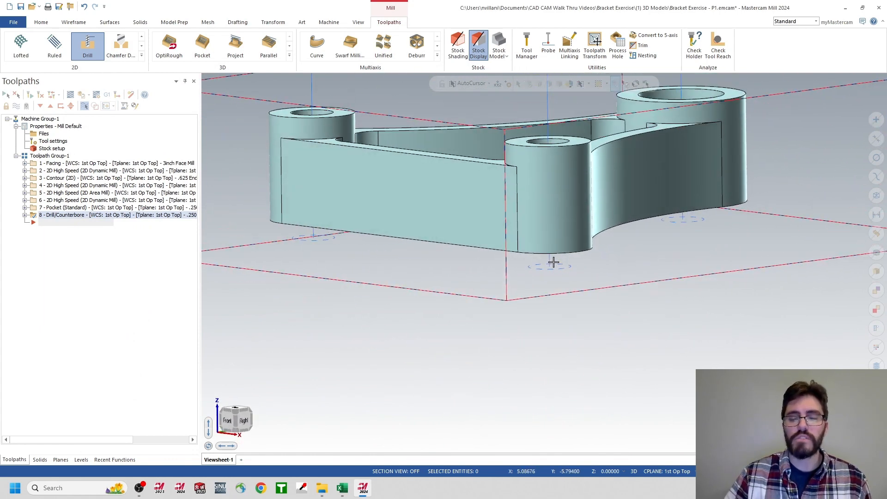
scroll(463, 271, down, 1)
middle_drag(463, 271, 462, 279)
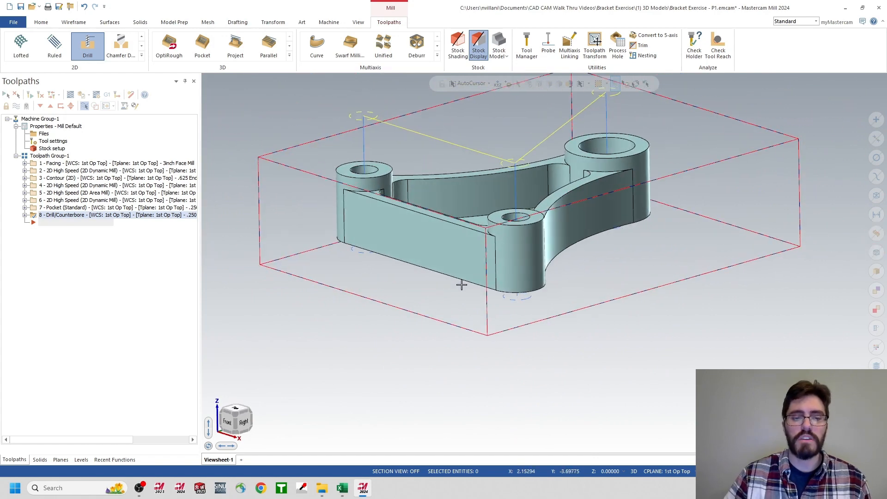
right_click(352, 342)
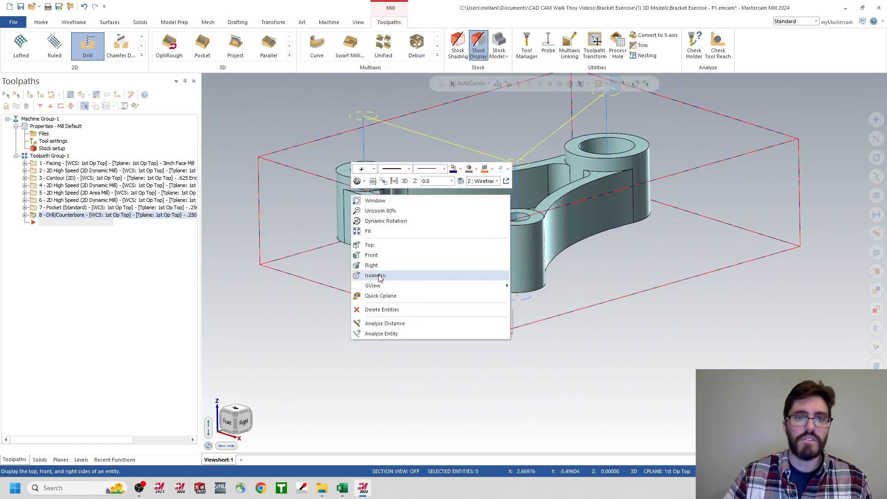
click(372, 274)
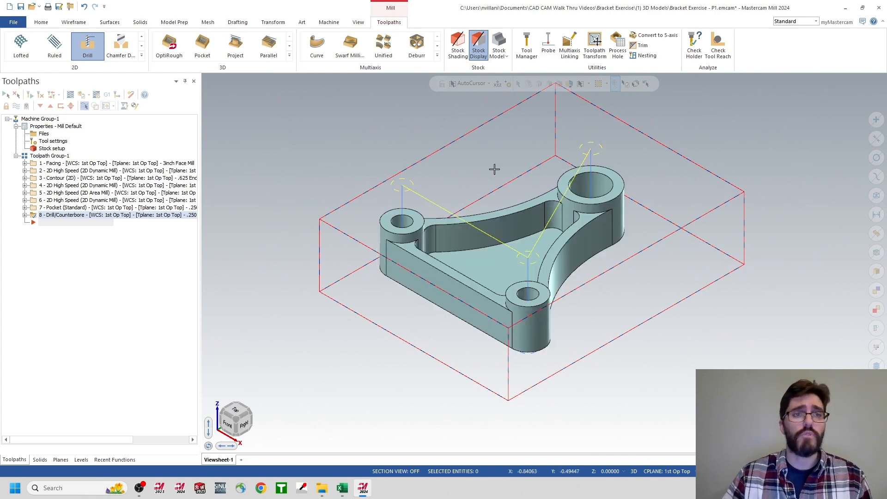
- Create a Drill toolpath on the large 0.5 hole with tool 20, the .500 drill, and the comment ".500 Drill"
click(87, 43)
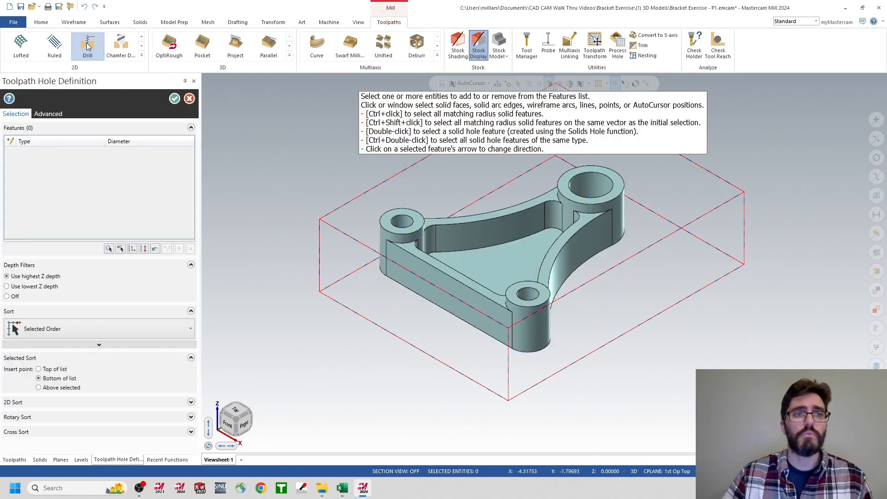
click(612, 181)
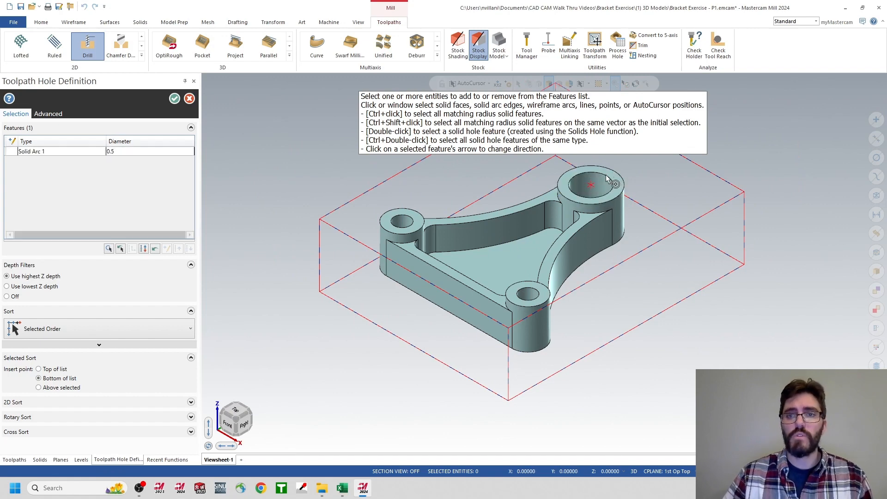
click(174, 99)
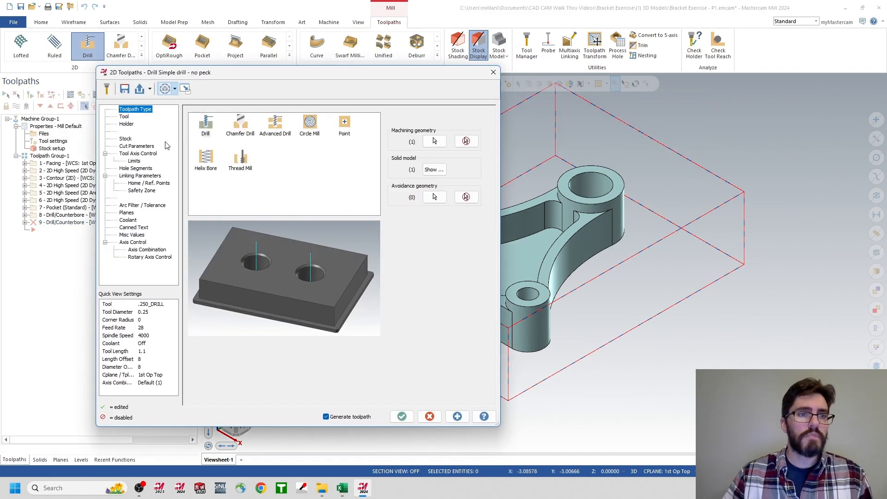
click(125, 117)
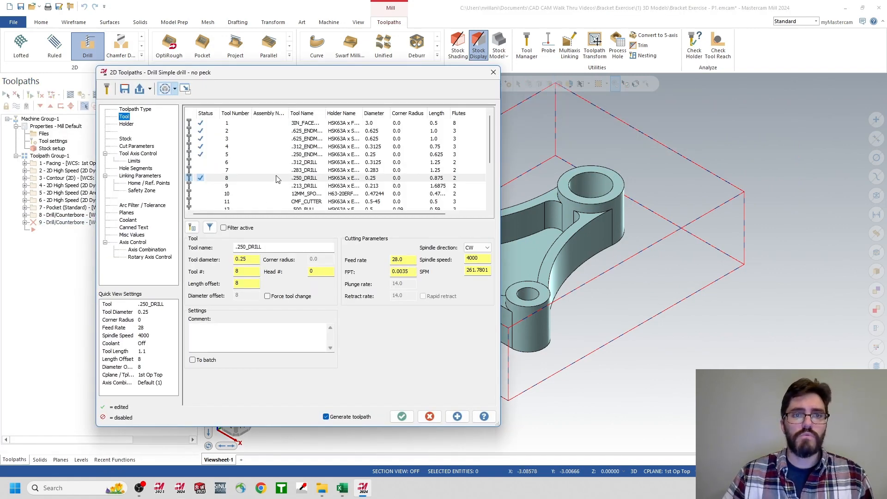
click(242, 195)
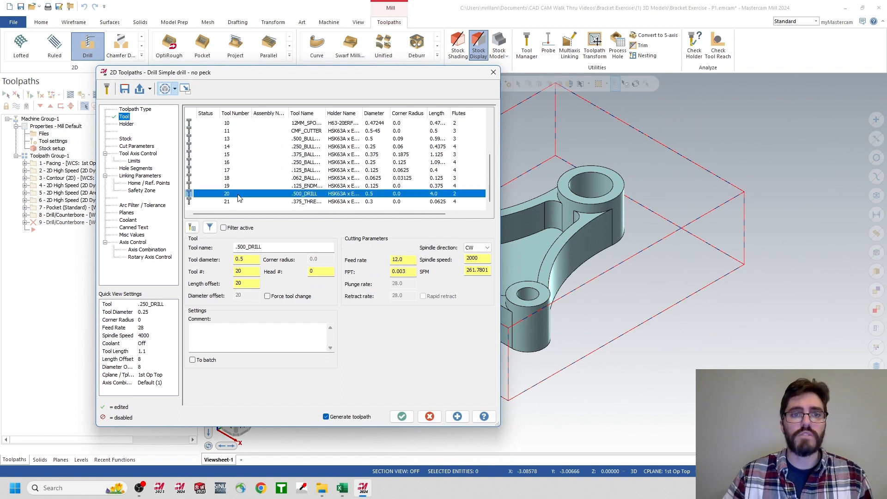
click(262, 348)
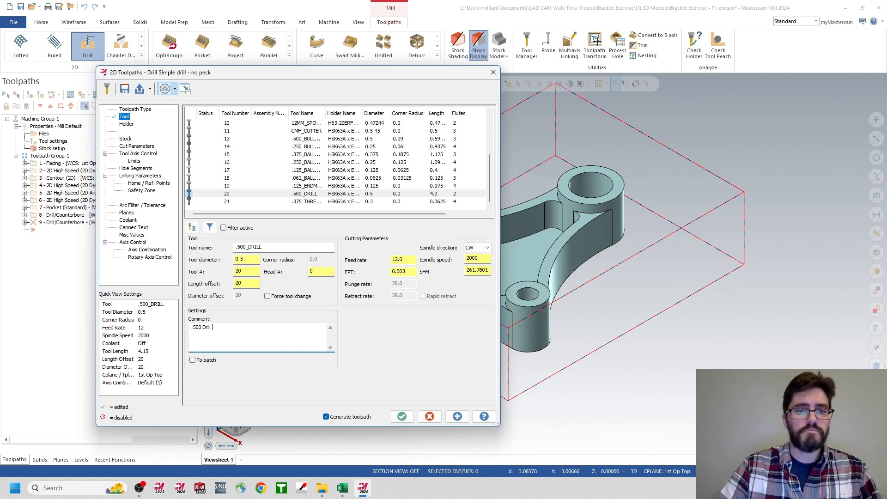
- Pick an absolute top of stock at 0.0 and depth at -0.625 from the bracket, and generate the .500 drill toolpath
click(128, 148)
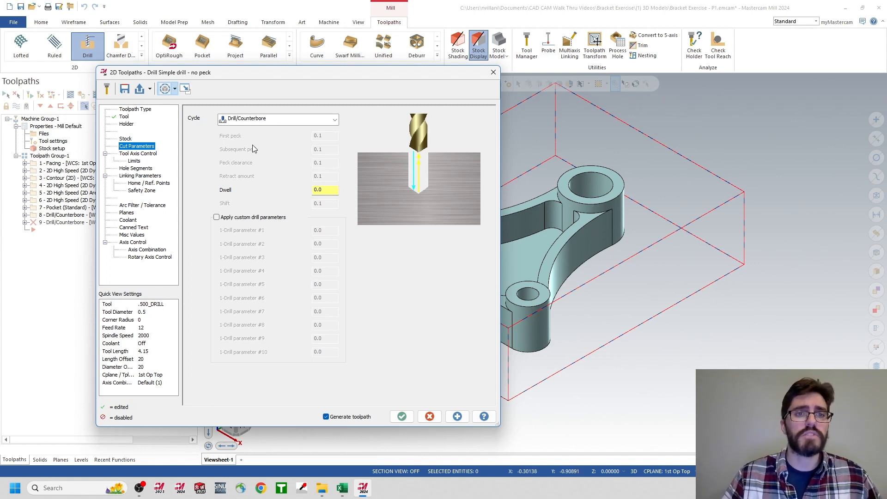
click(125, 179)
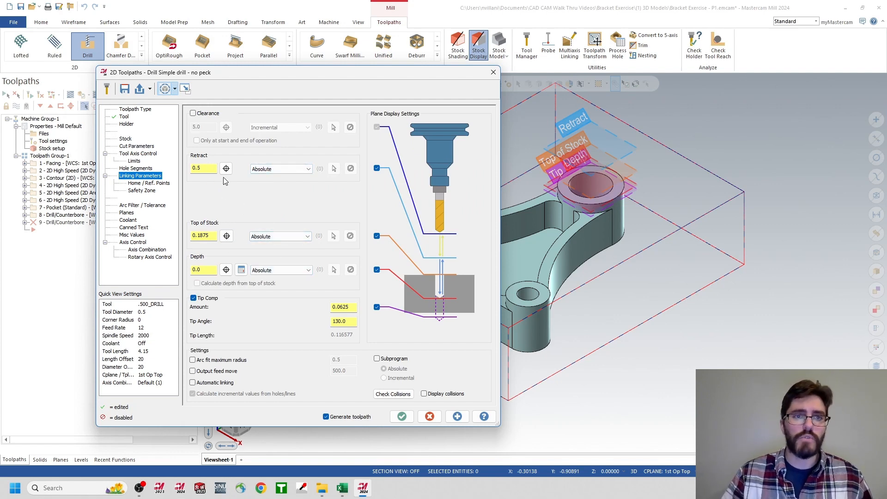
click(226, 236)
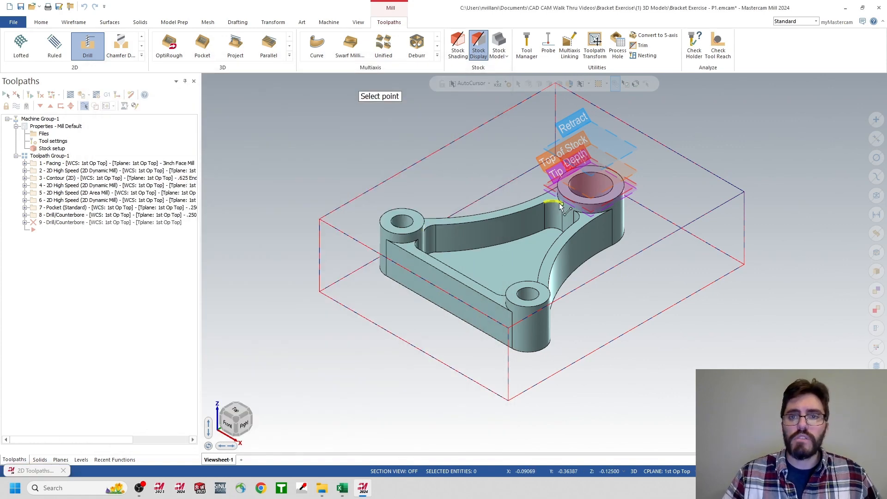
click(561, 206)
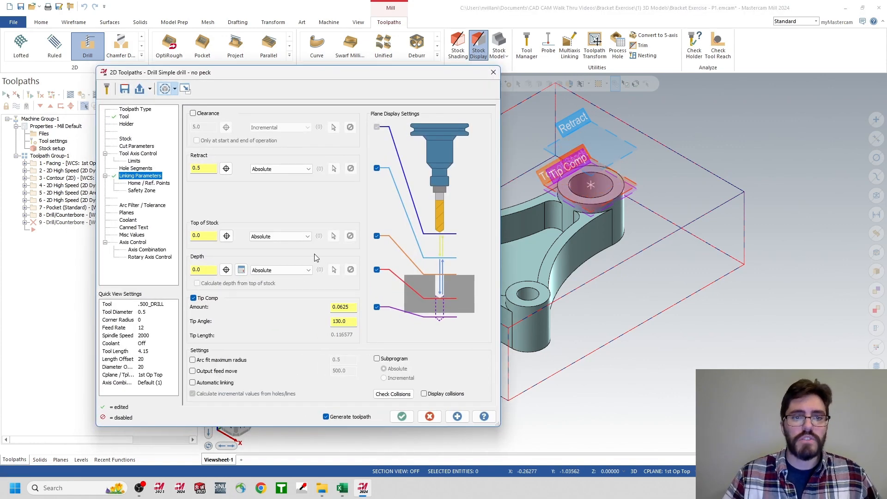
click(241, 271)
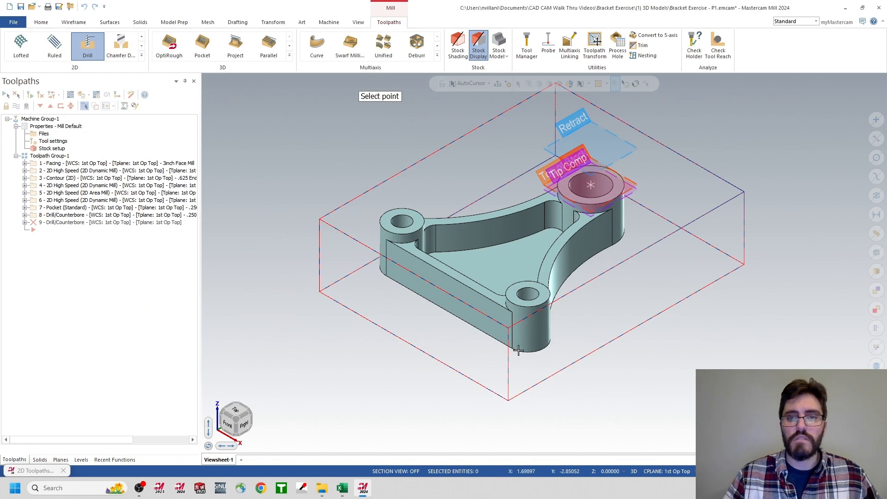
click(519, 352)
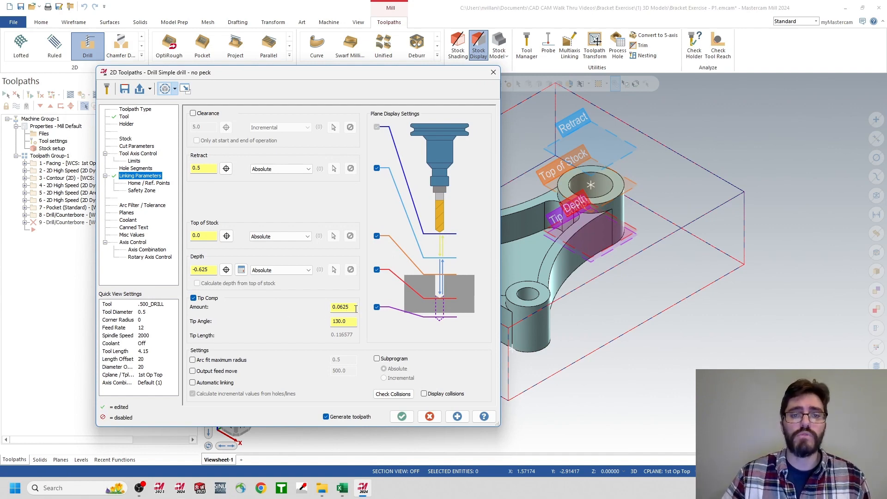
click(402, 417)
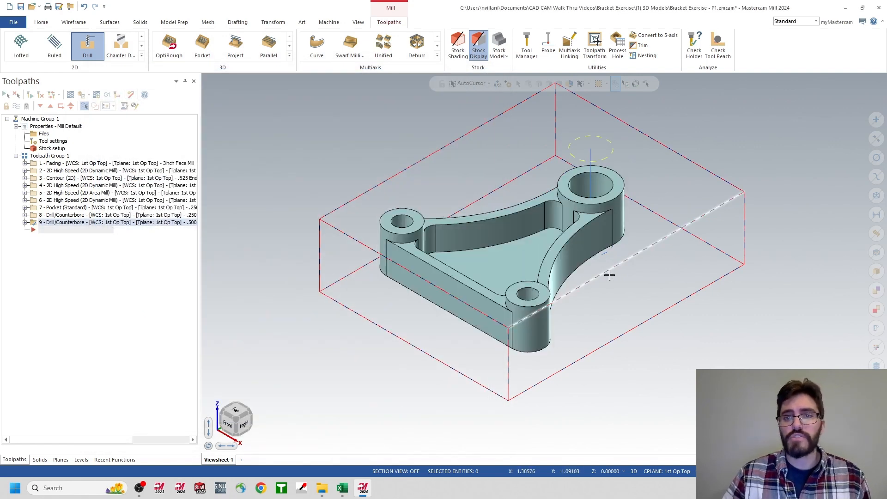
- Verify all nine operations of the toolpath group in the simulator
click(47, 156)
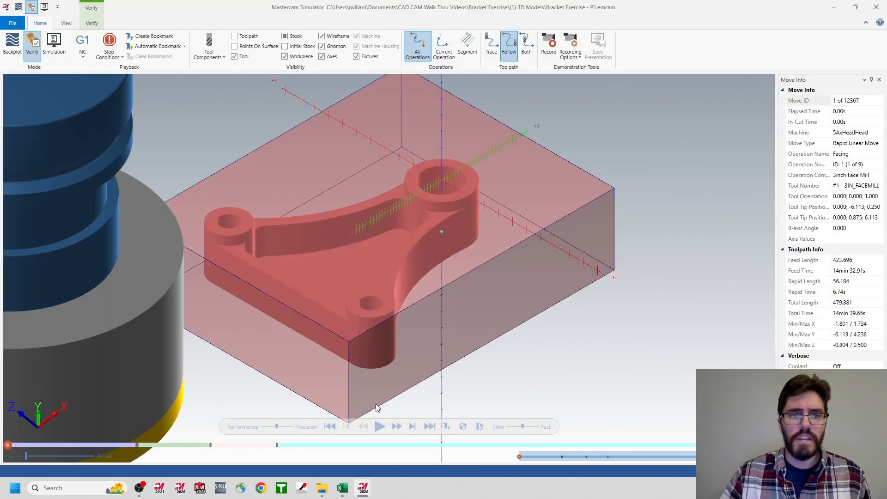
click(379, 427)
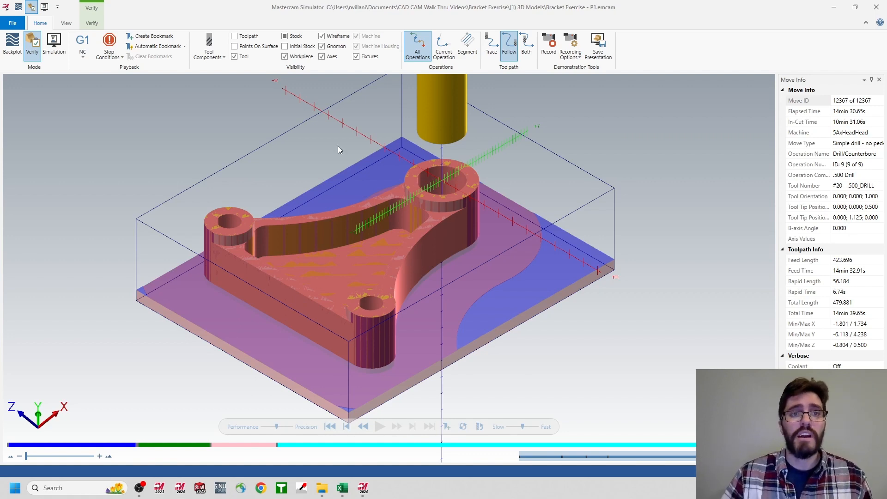
- Hide the workpiece, show the stock as fully opaque, and examine the bracket's machined pocket, walls and holes in the simulation
click(285, 56)
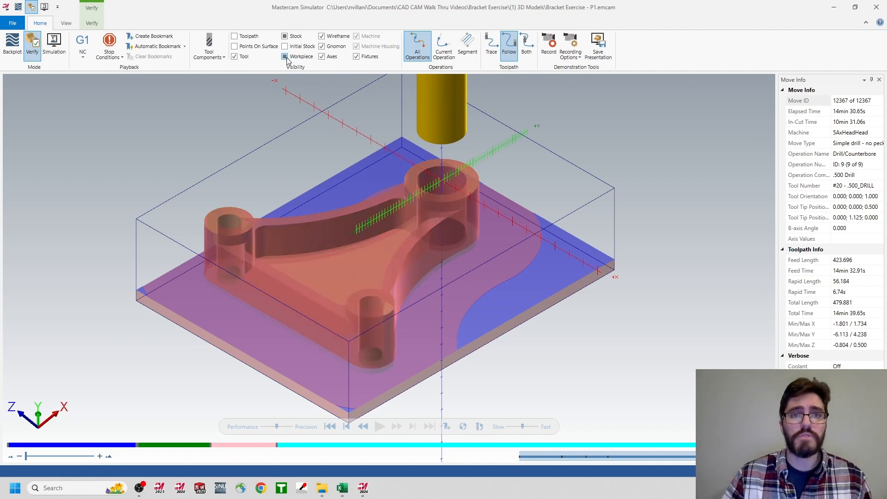
click(285, 36)
click(284, 36)
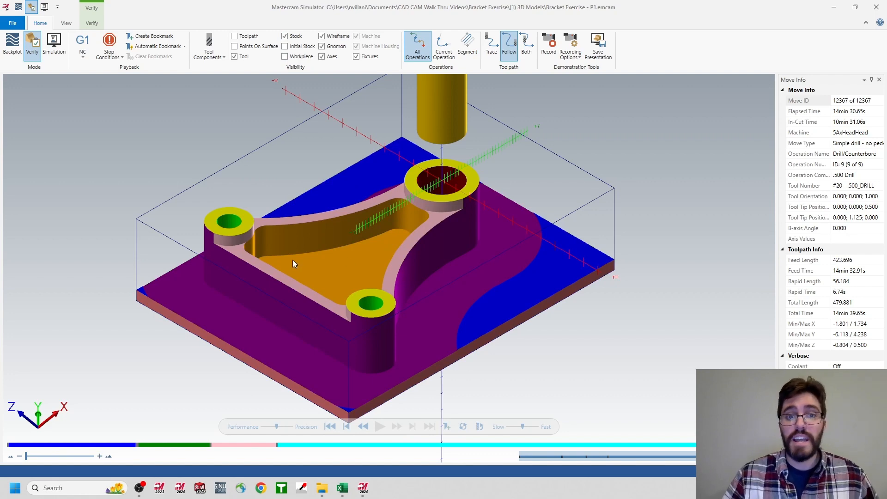
scroll(292, 259, up, 2)
middle_drag(302, 247, 329, 263)
scroll(326, 258, down, 3)
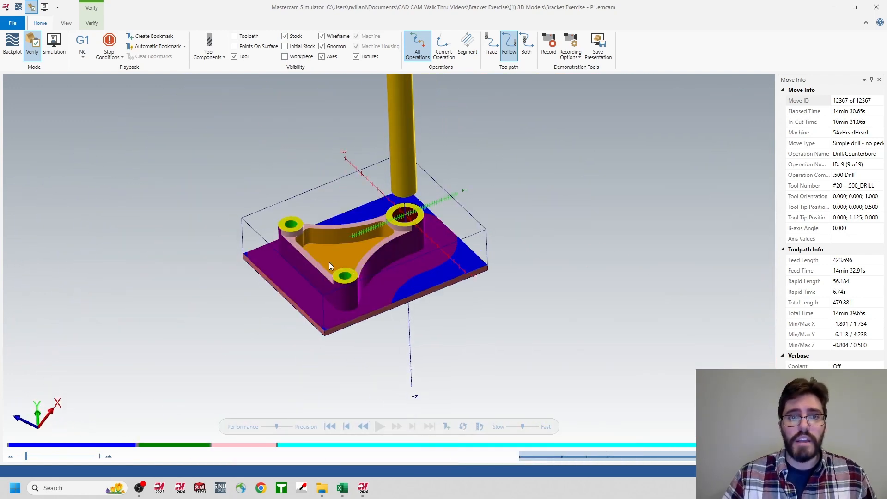
scroll(290, 257, up, 3)
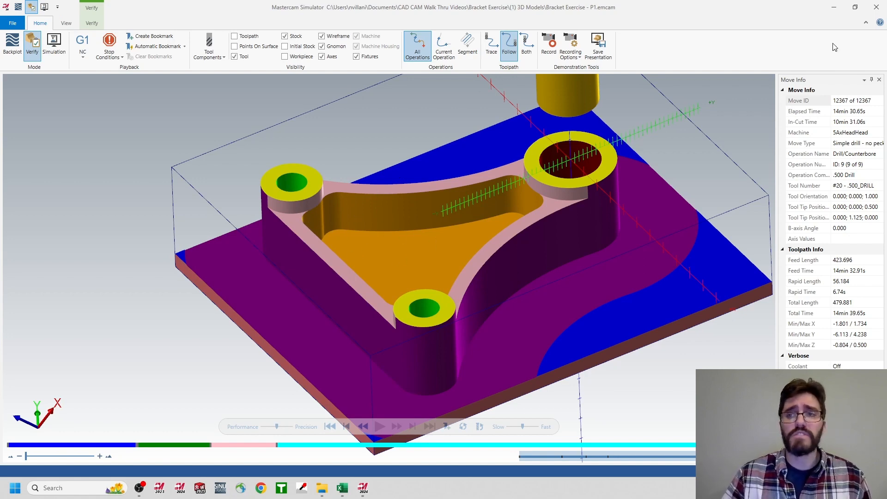
- Close the simulator and set the bracket model to the isometric view
click(869, 10)
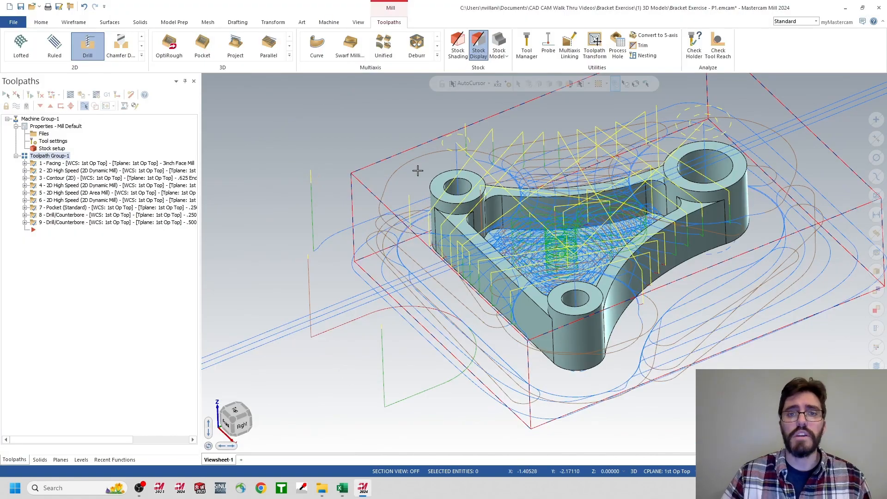
right_click(327, 154)
click(373, 233)
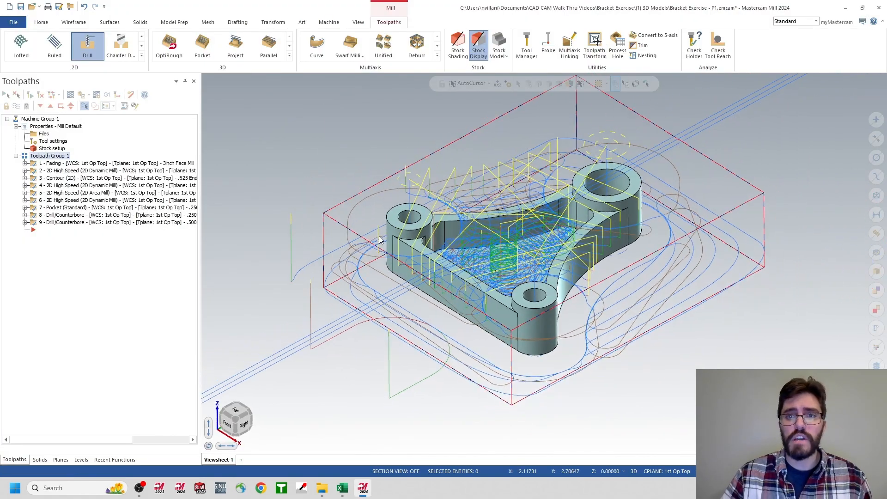